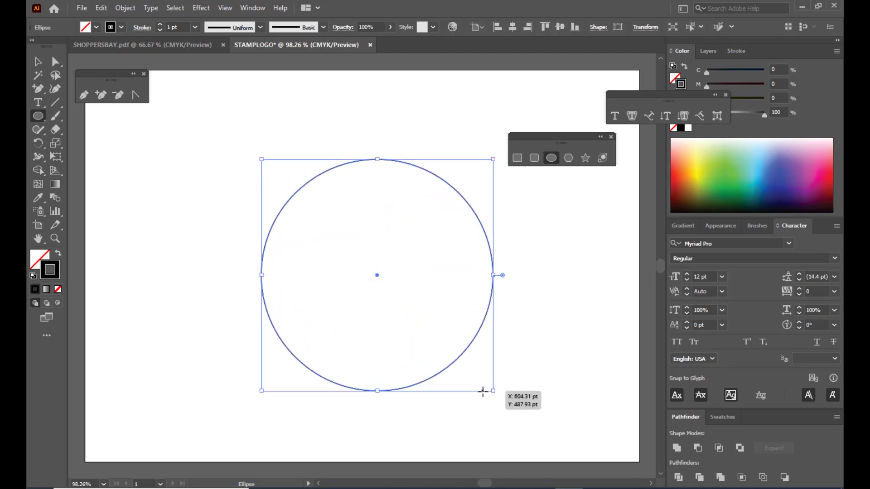
Set the circle's stroke weight to 6 pt.
click(160, 25)
click(160, 25)
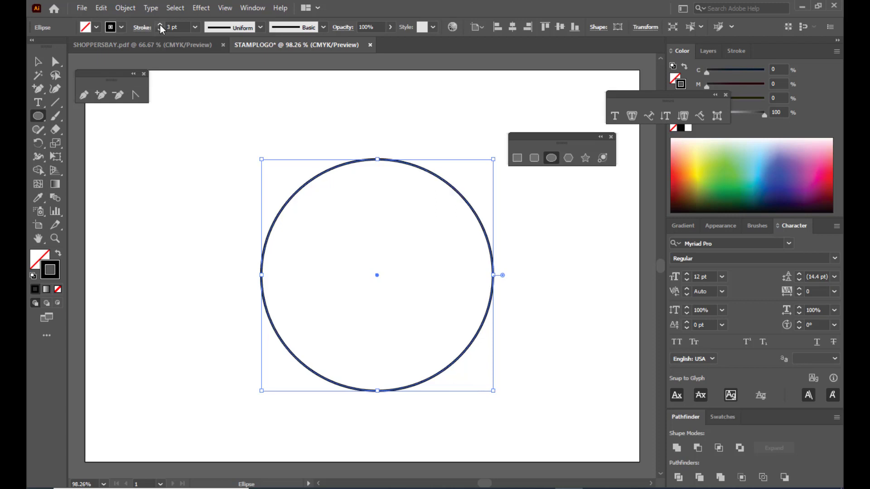
click(160, 25)
click(160, 25)
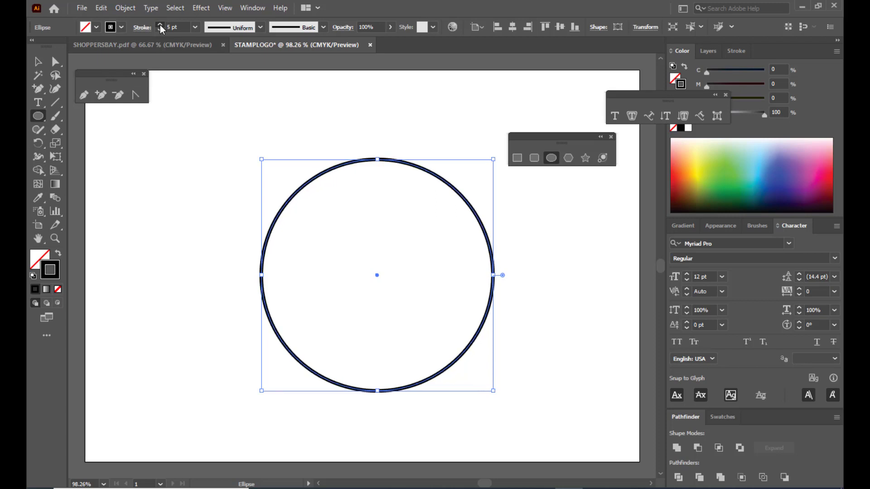
click(159, 25)
click(159, 25)
click(159, 26)
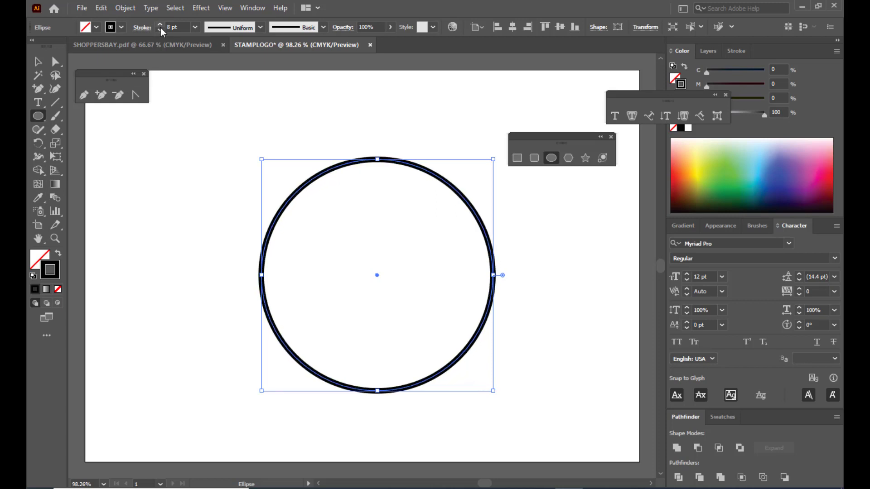
click(162, 30)
click(162, 30)
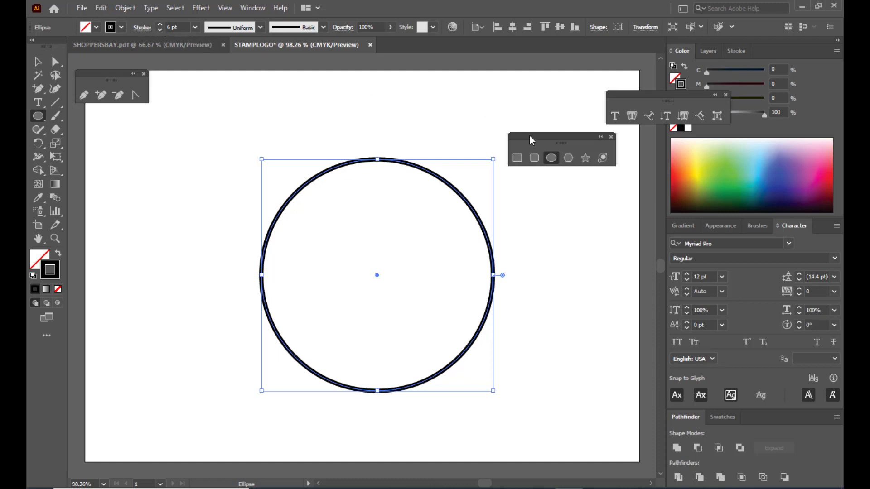
Create a larger concentric copy of the circle scaled from its center, and move the floating shape and type toolbars away from the artwork.
drag(530, 136, 541, 136)
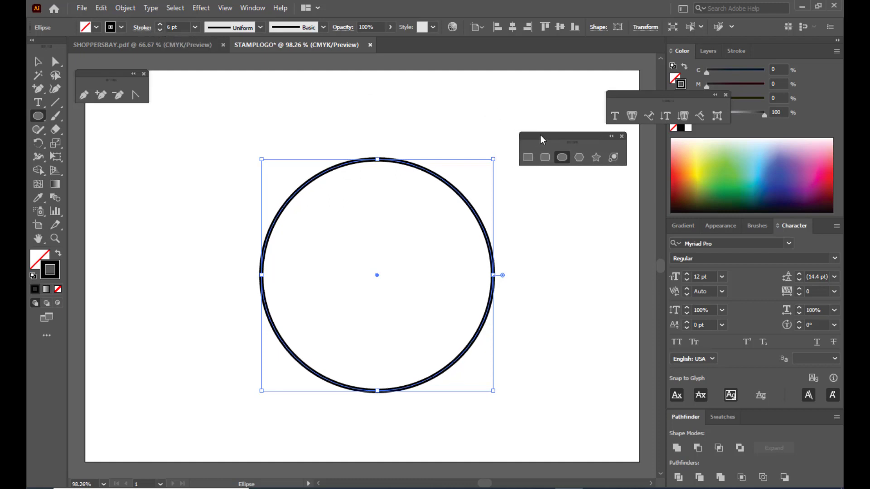
click(38, 62)
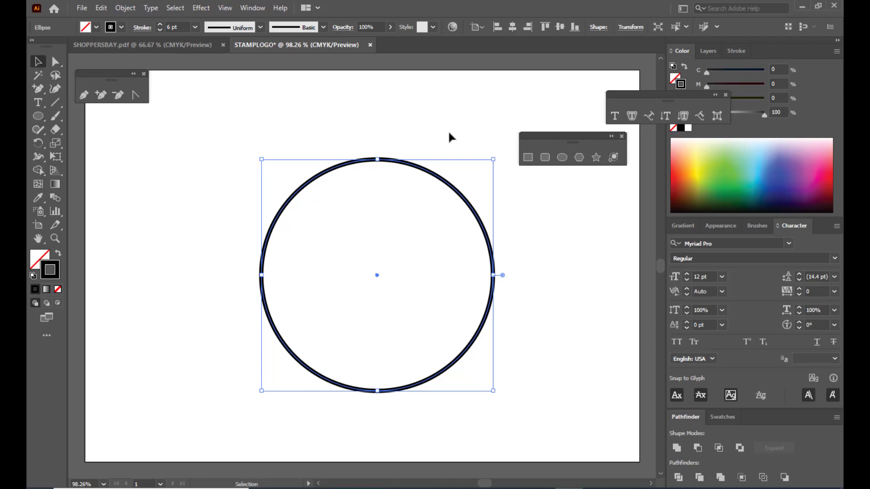
drag(529, 134, 615, 140)
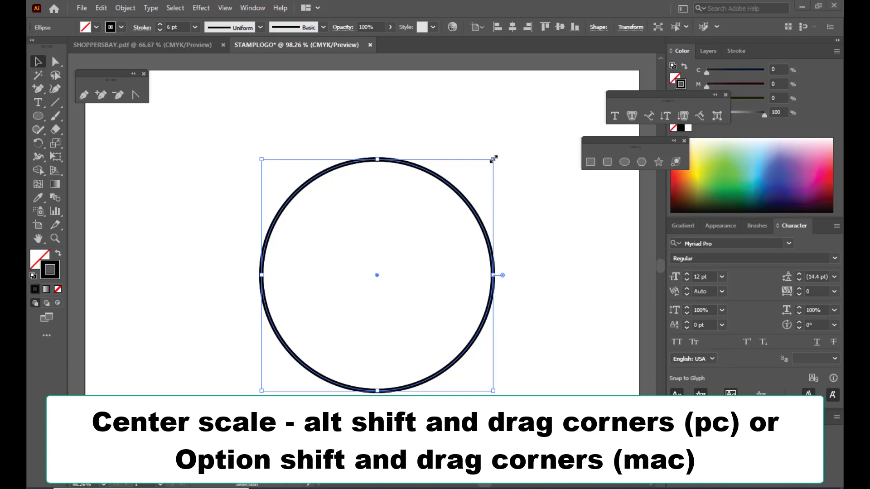
drag(493, 159, 537, 116)
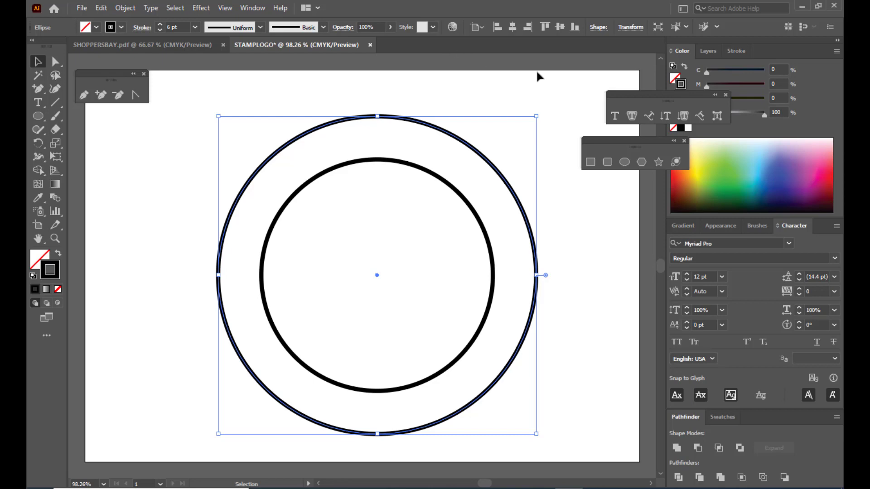
click(571, 99)
drag(600, 141, 637, 141)
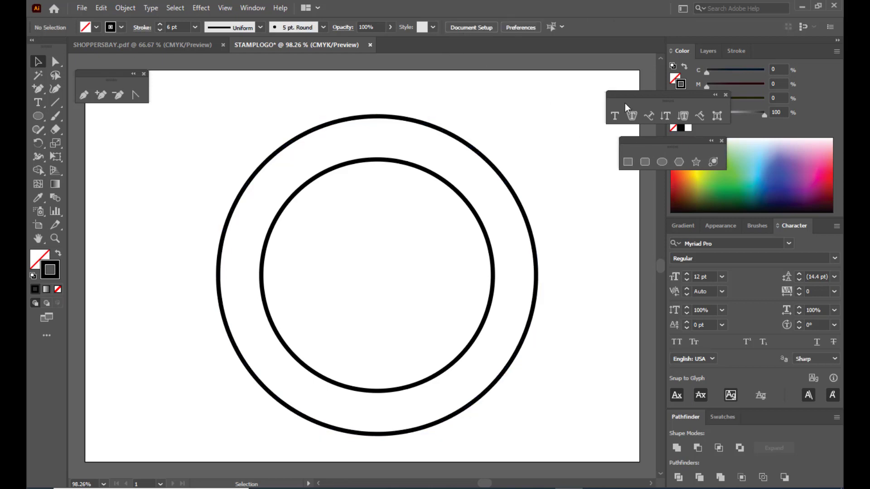
drag(628, 94, 641, 94)
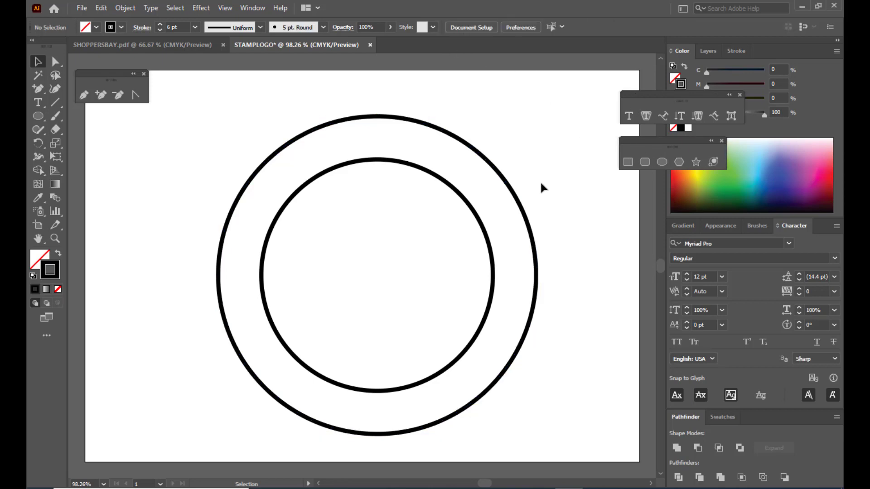
click(507, 182)
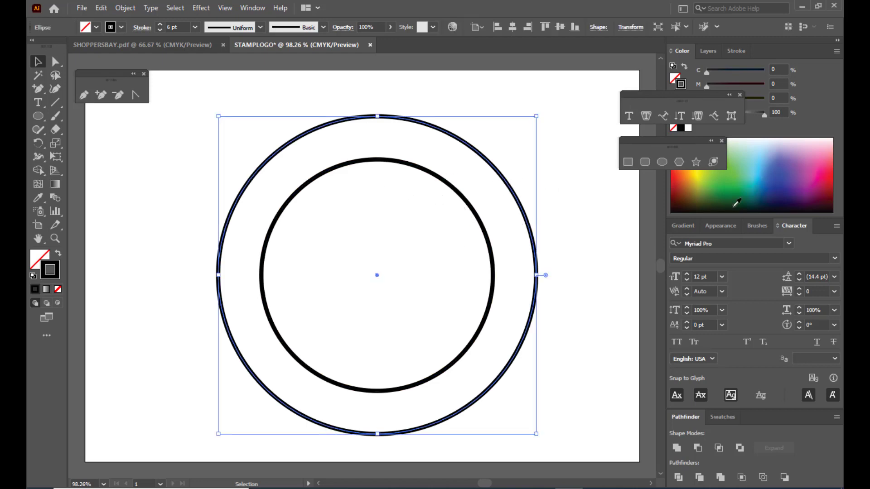
shift+click(436, 173)
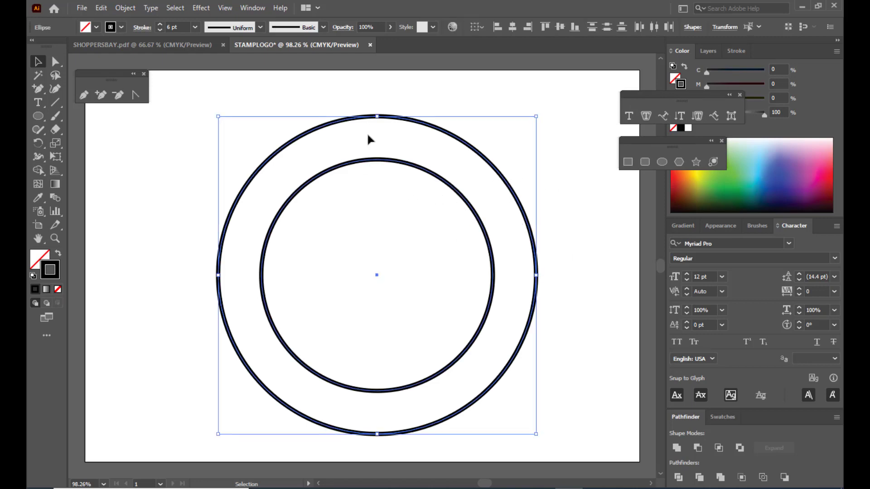
click(584, 172)
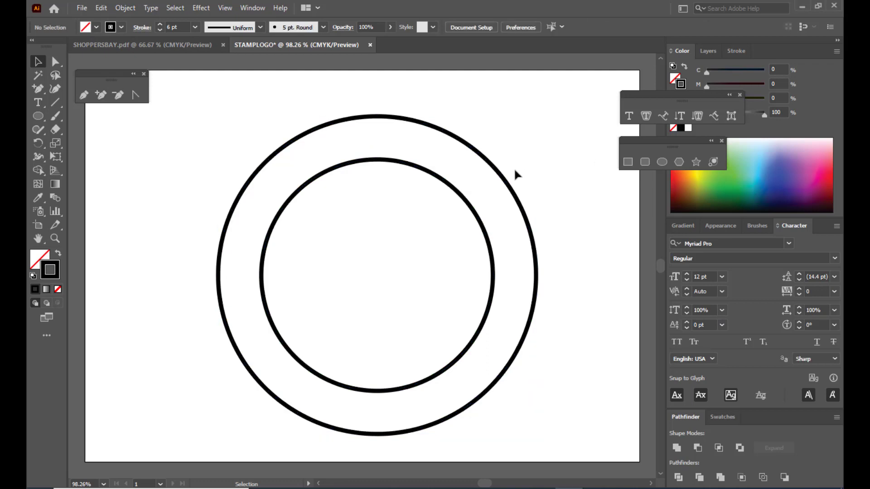
click(499, 169)
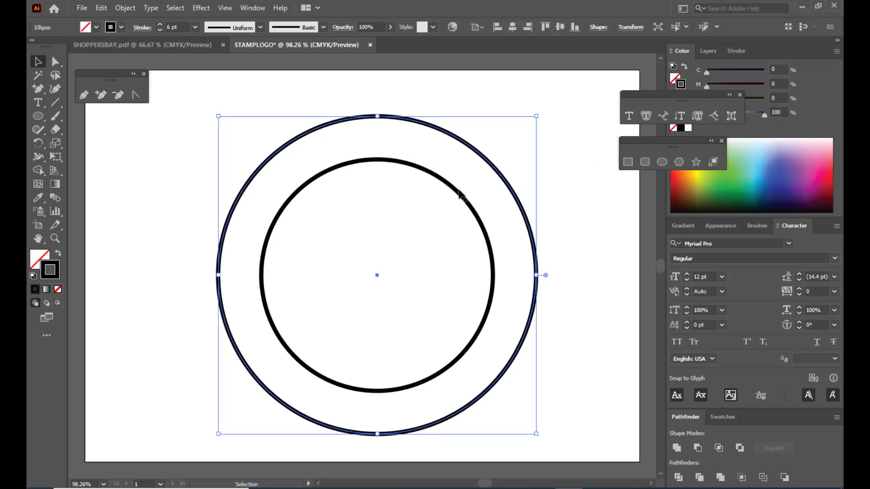
shift+click(459, 193)
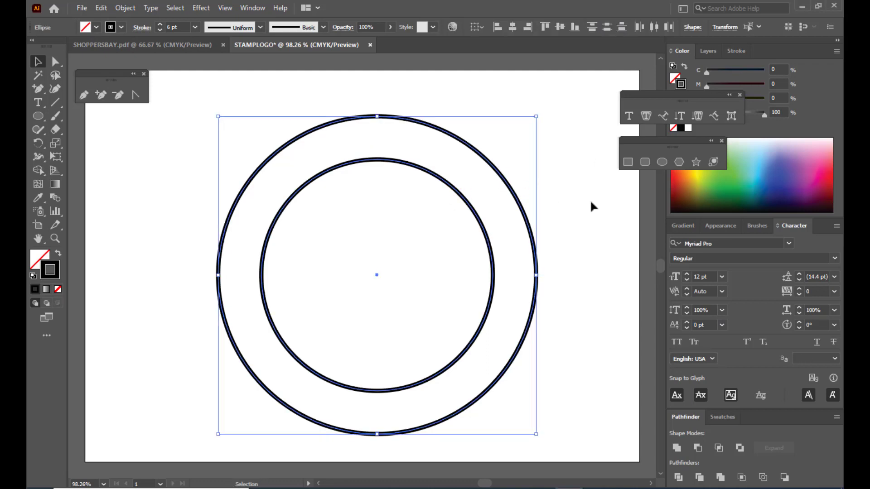
click(564, 166)
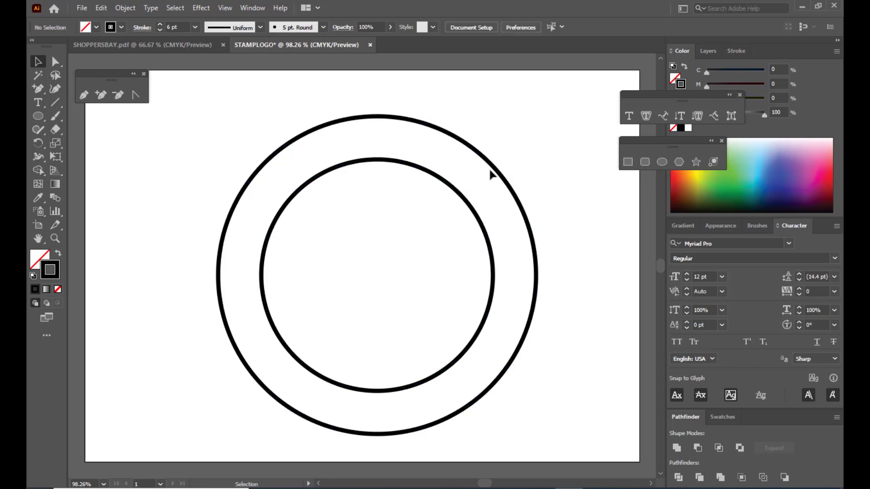
Expand the outer circle's fill and stroke into a filled outline shape.
click(498, 170)
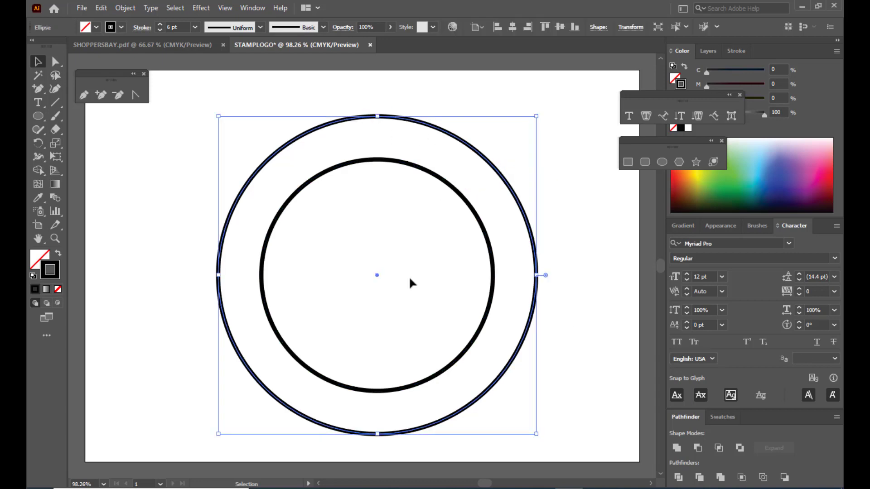
click(125, 8)
click(158, 141)
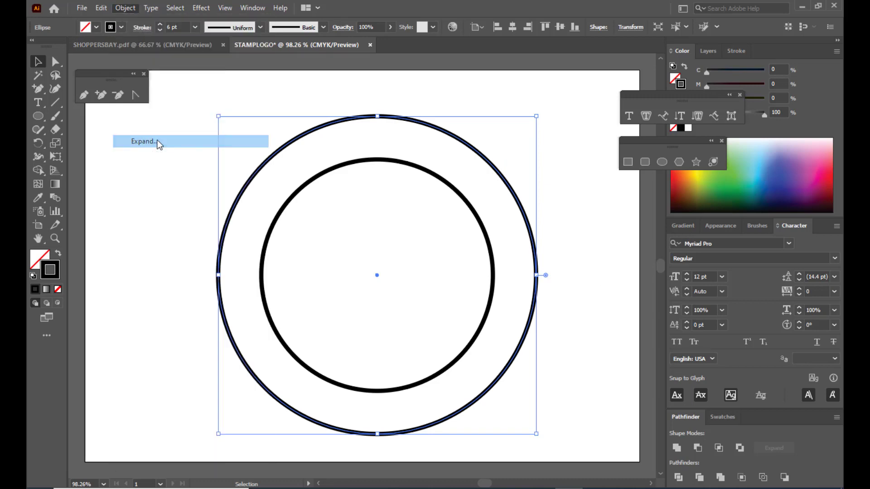
click(563, 201)
click(566, 199)
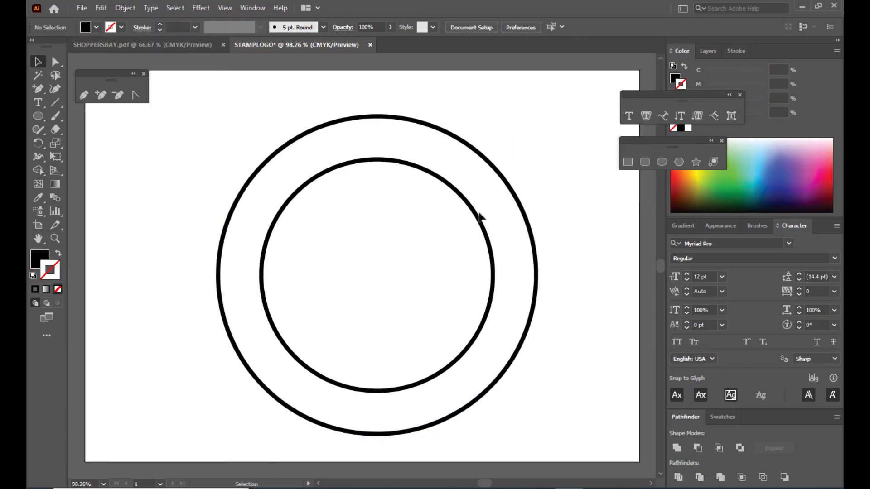
Expand the inner circle with both Fill and Stroke enabled.
click(475, 202)
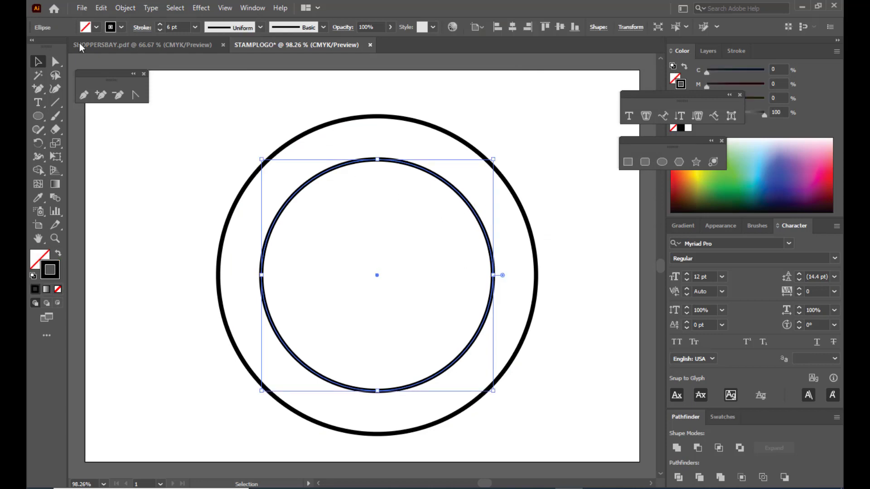
click(126, 8)
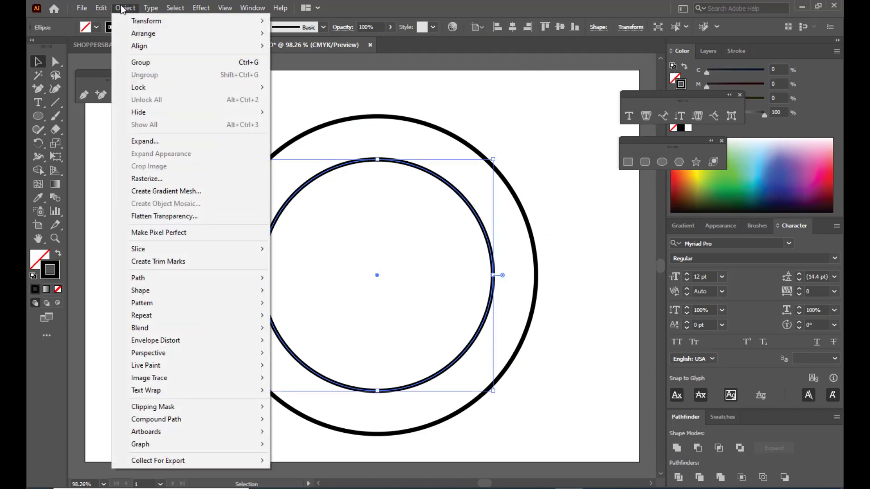
click(166, 143)
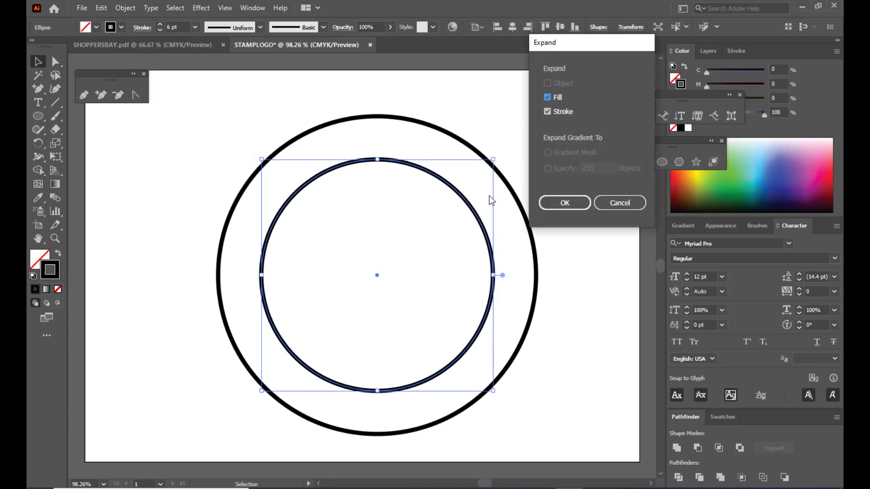
click(554, 201)
click(549, 186)
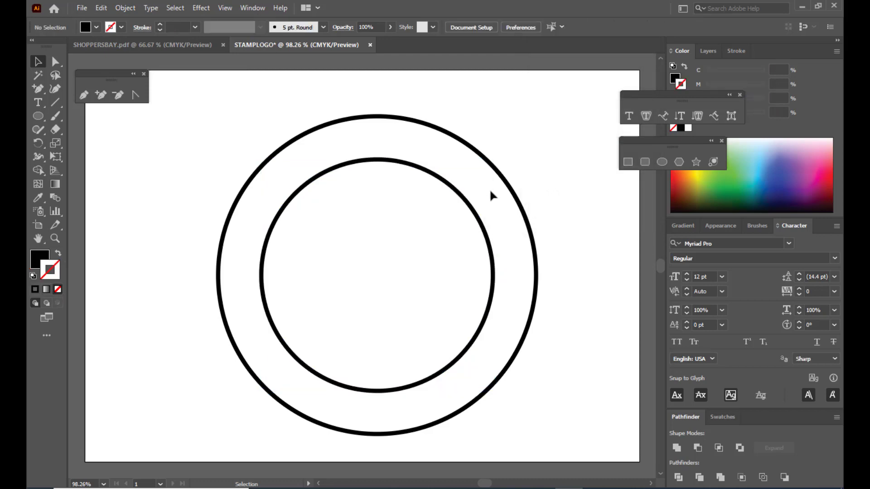
Select both expanded rings and combine them into one object with the Pathfinder Unite operation.
click(457, 192)
shift+click(426, 123)
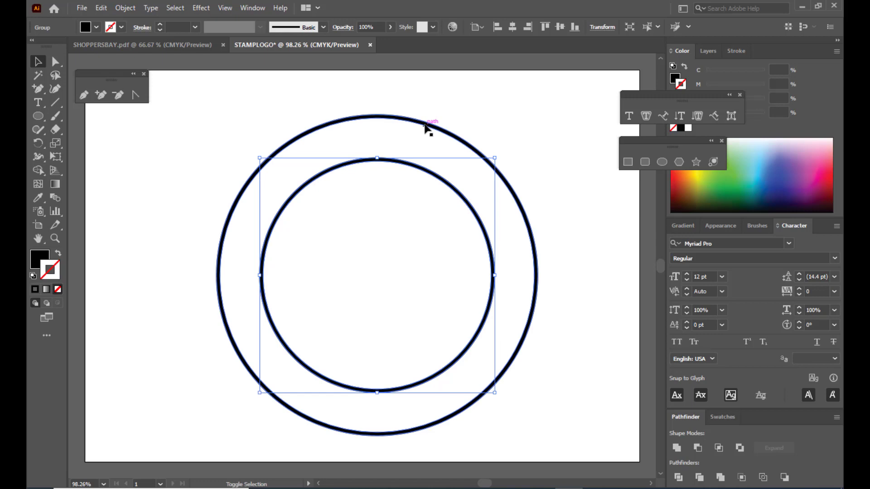
shift+click(425, 127)
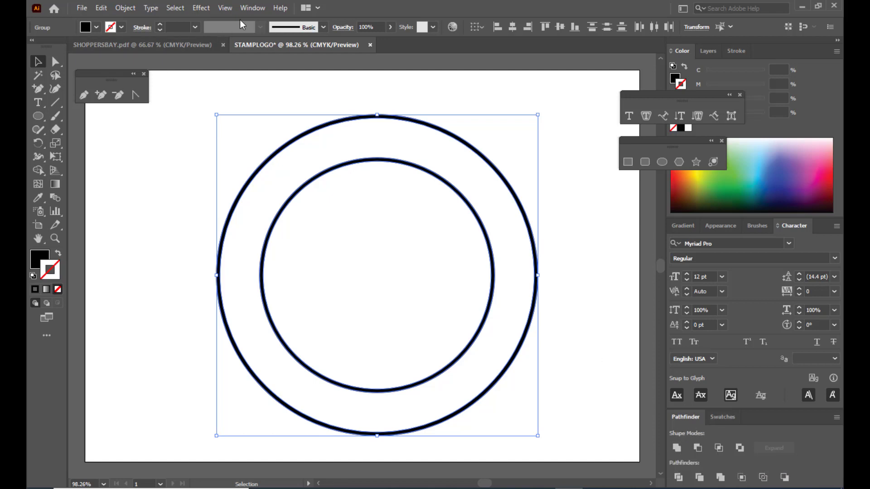
click(254, 10)
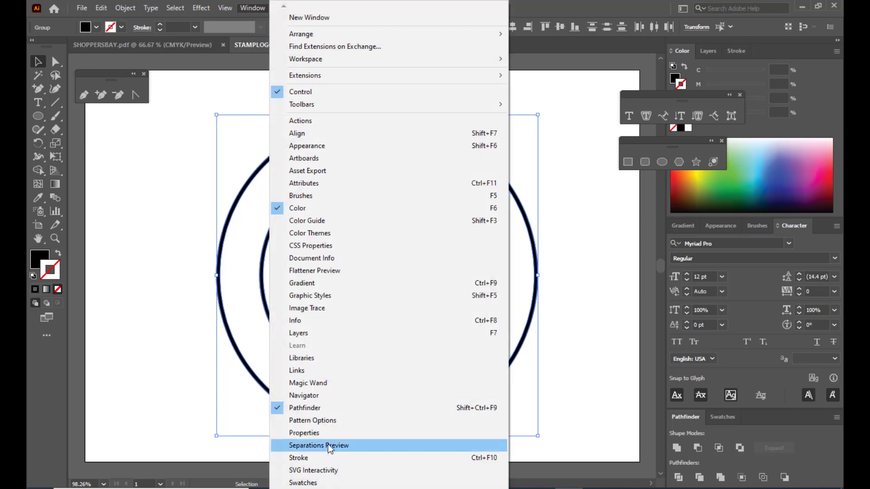
click(333, 409)
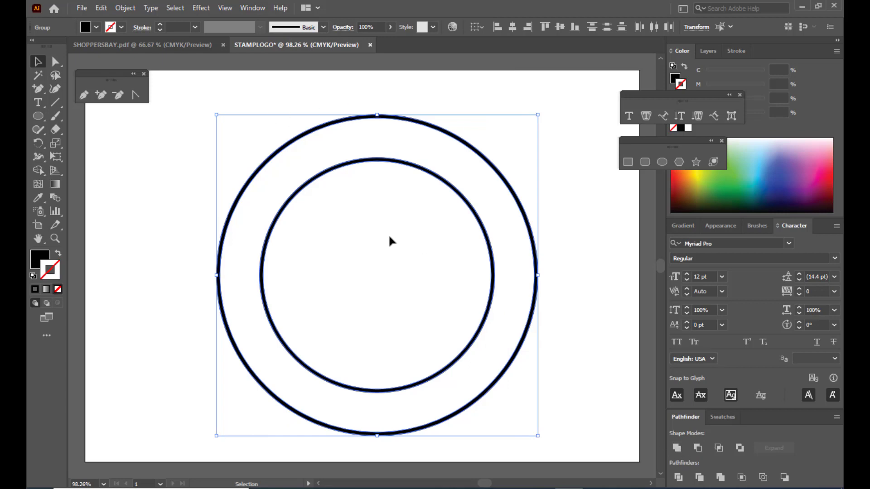
click(677, 449)
click(596, 272)
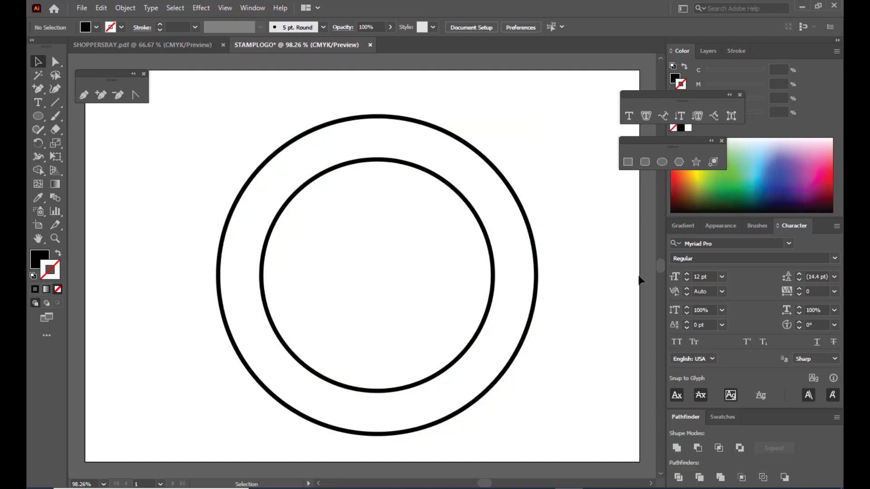
click(399, 168)
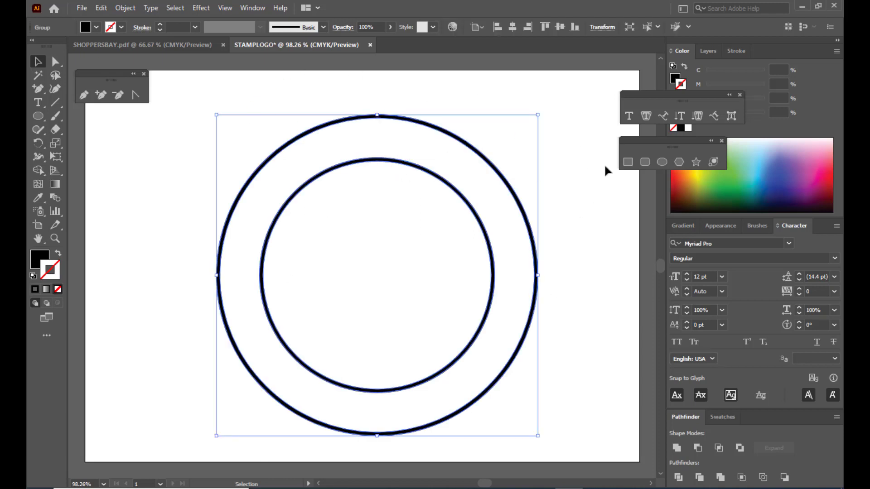
click(548, 181)
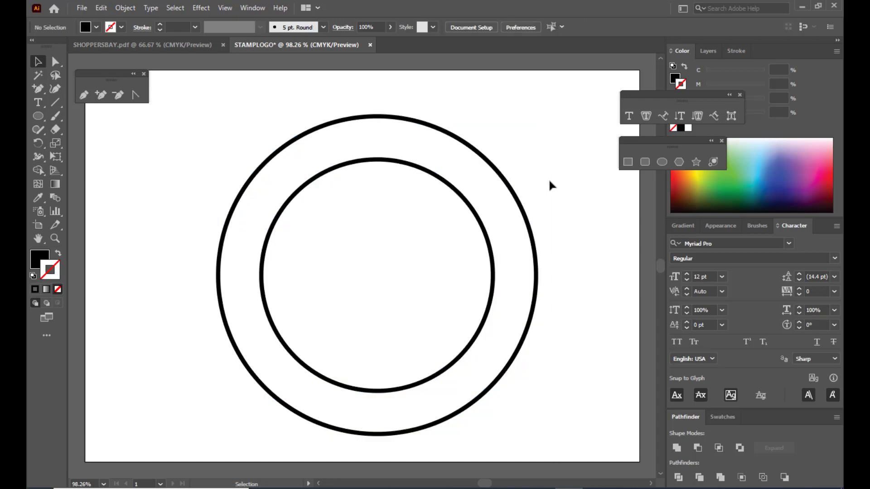
click(510, 188)
click(568, 192)
Draw a wide black rounded rectangle extending past both sides of the rings and place it centered across their middle.
click(645, 162)
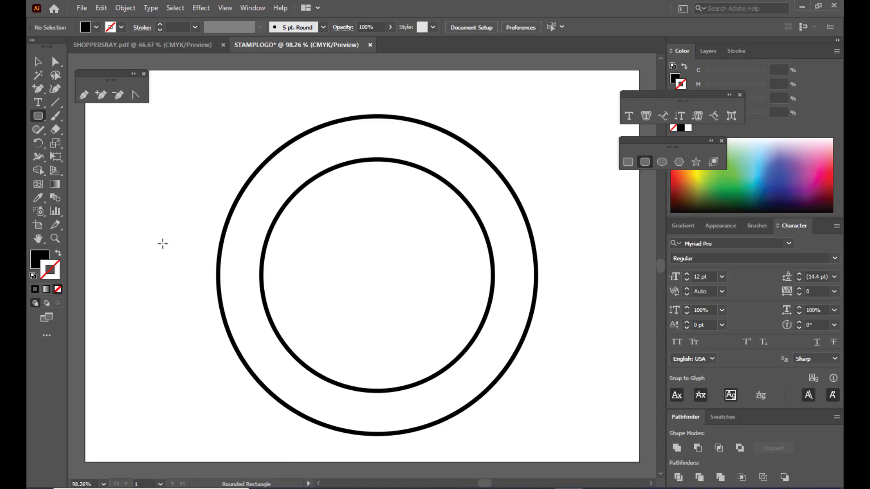
drag(162, 244, 594, 314)
click(38, 61)
drag(426, 266, 426, 261)
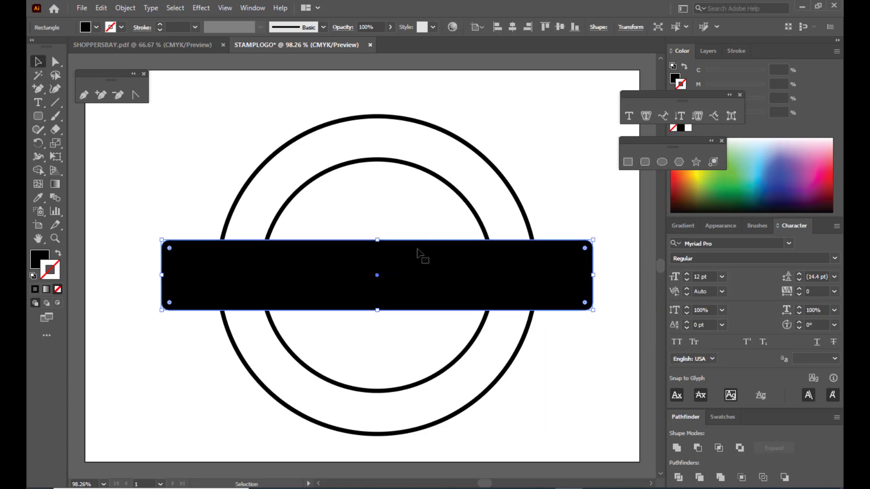
Align the united rings to the horizontal center of the artboard.
key(ctrl+minus)
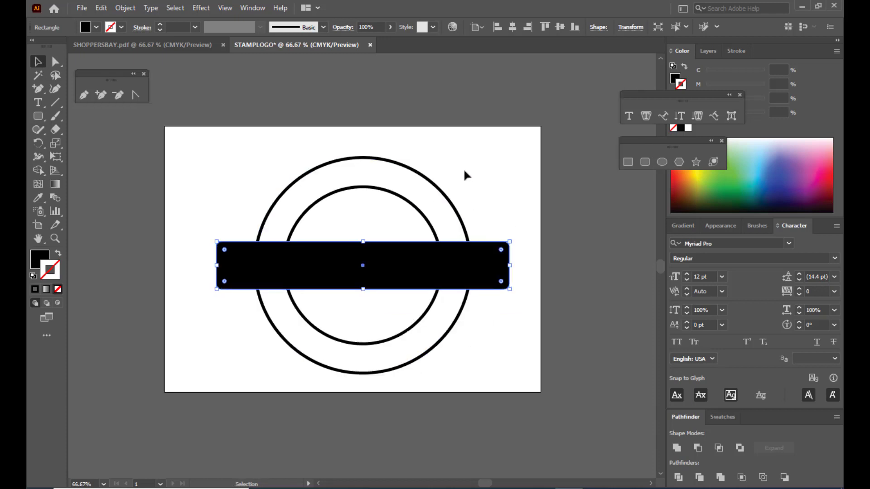
click(433, 180)
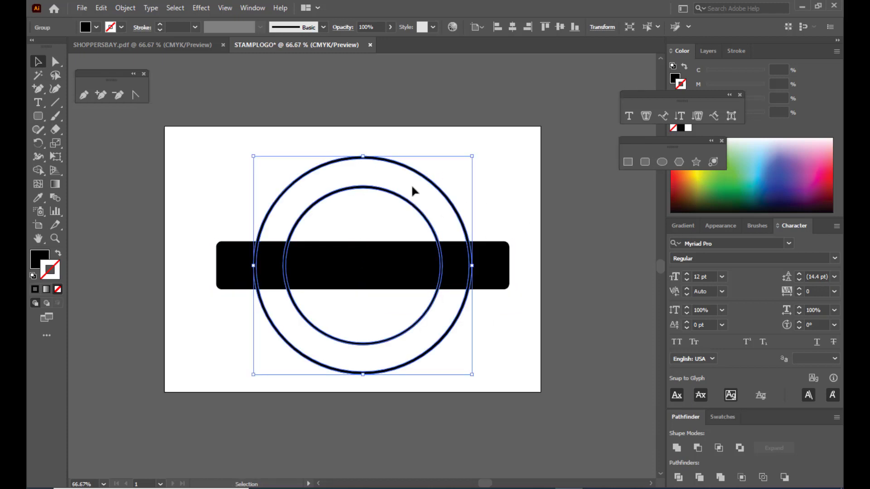
click(513, 28)
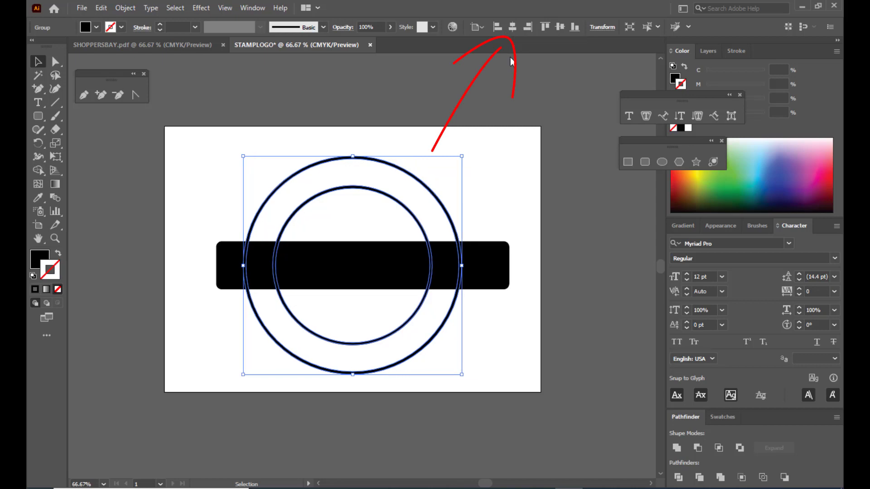
Center the black banner horizontally on the artboard and fully round its corners into a pill shape.
click(496, 254)
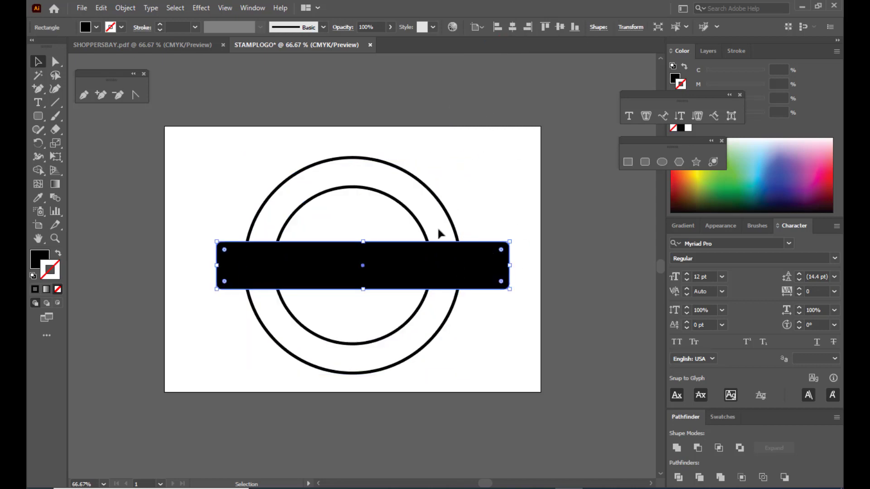
click(513, 28)
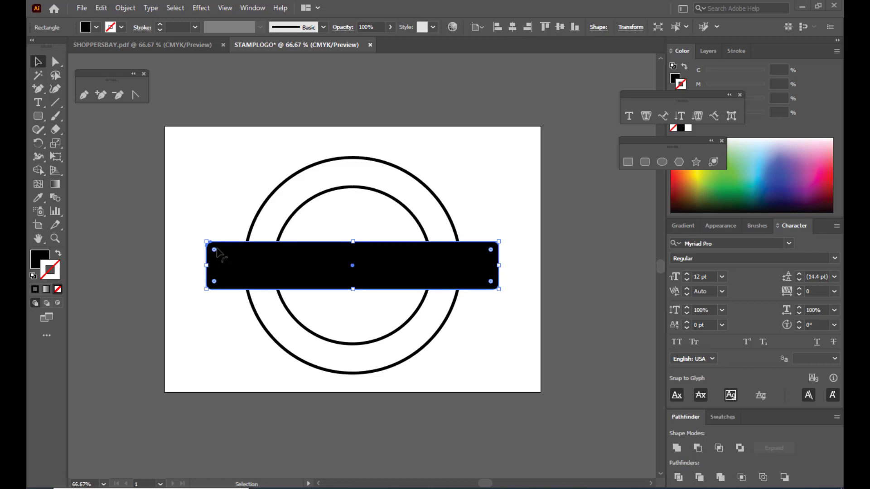
drag(213, 250, 232, 266)
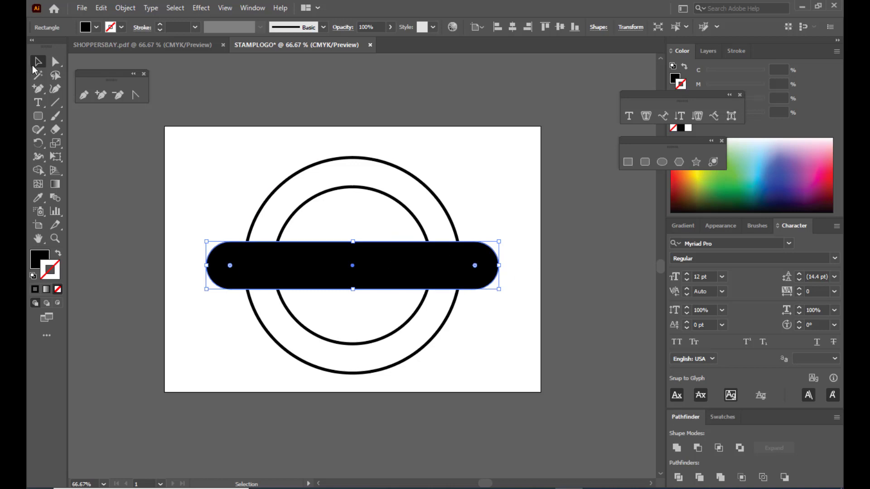
click(37, 62)
click(398, 274)
Select the banner together with the united rings and apply the Pathfinder Trim operation.
click(255, 9)
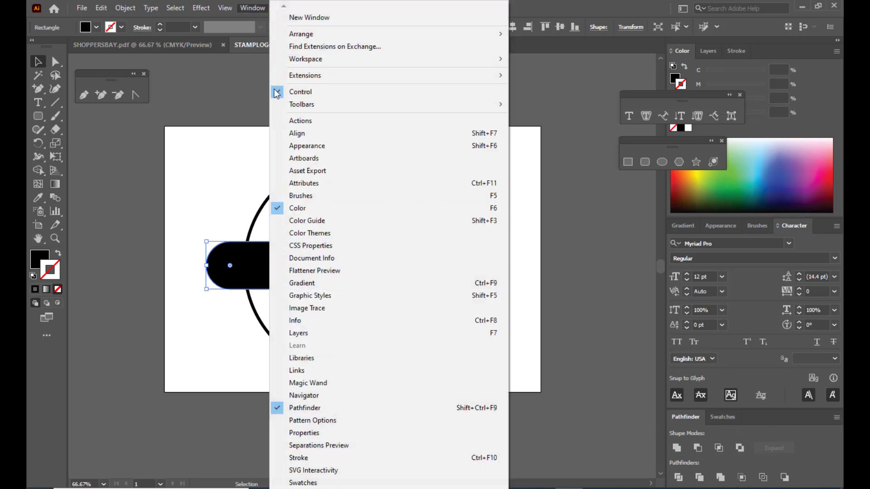
click(313, 410)
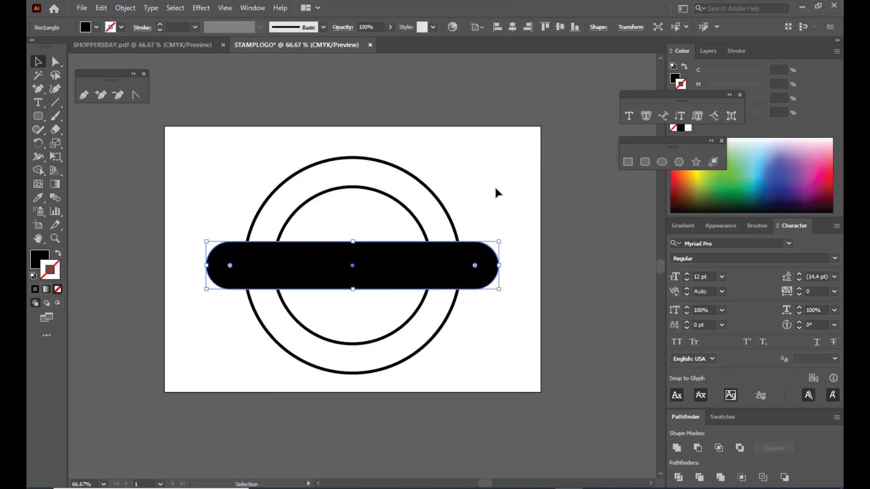
click(479, 180)
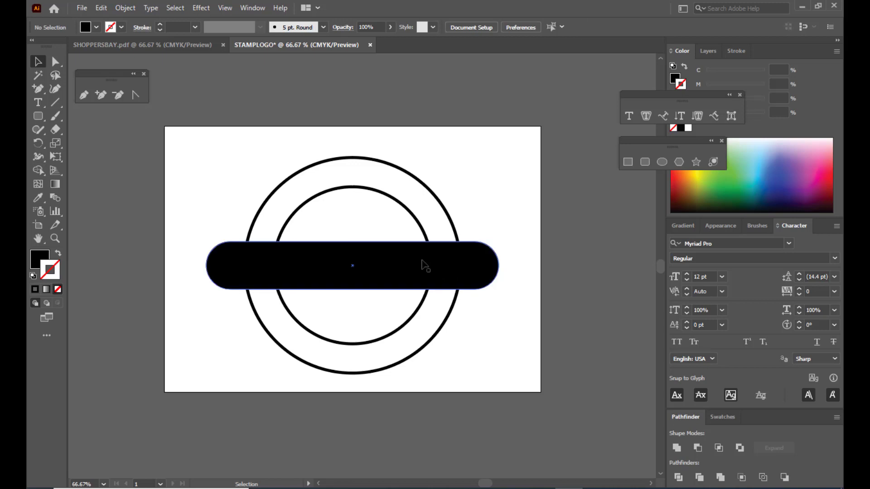
click(397, 259)
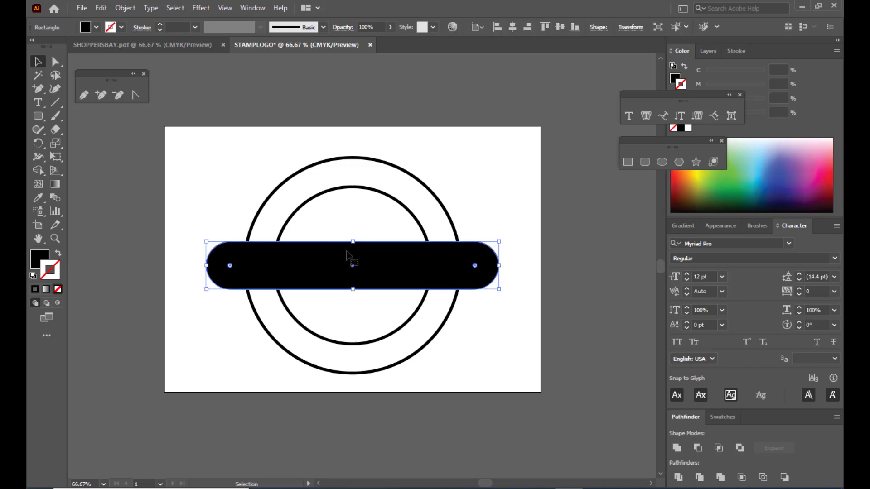
shift+click(412, 175)
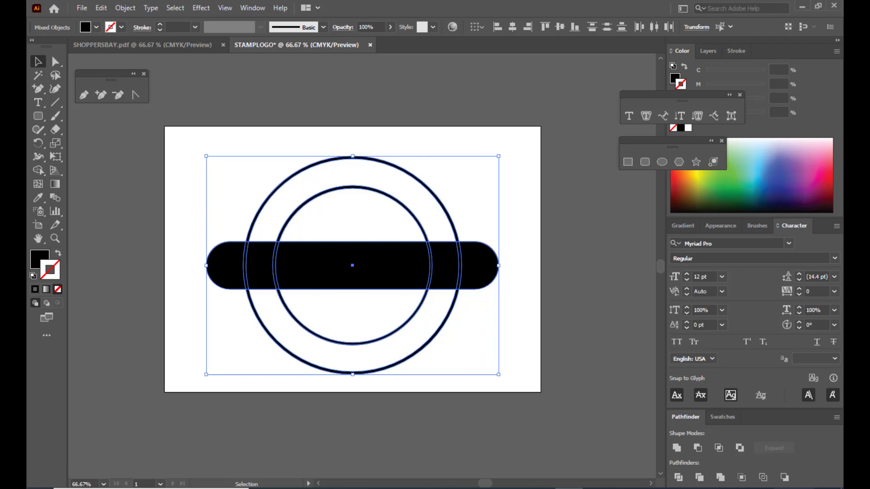
click(700, 477)
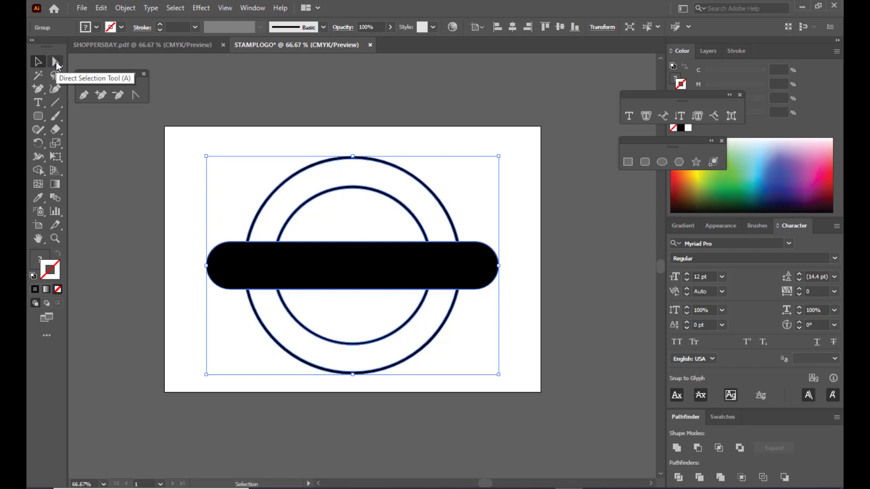
Move the pill-shaped banner piece out of the trimmed group and delete it.
click(56, 62)
click(431, 138)
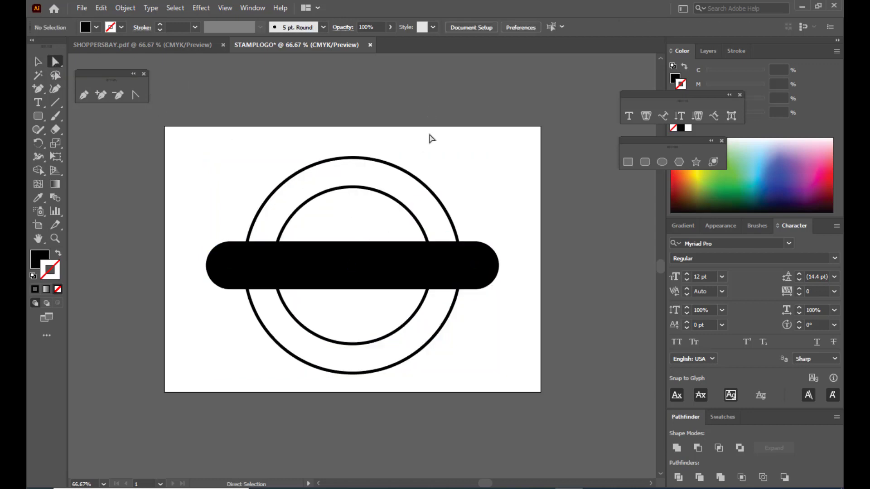
click(368, 266)
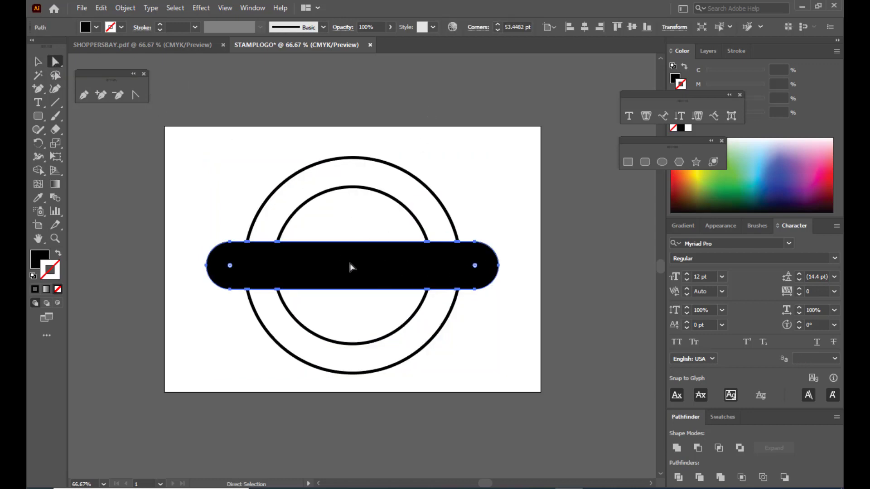
drag(352, 266, 476, 91)
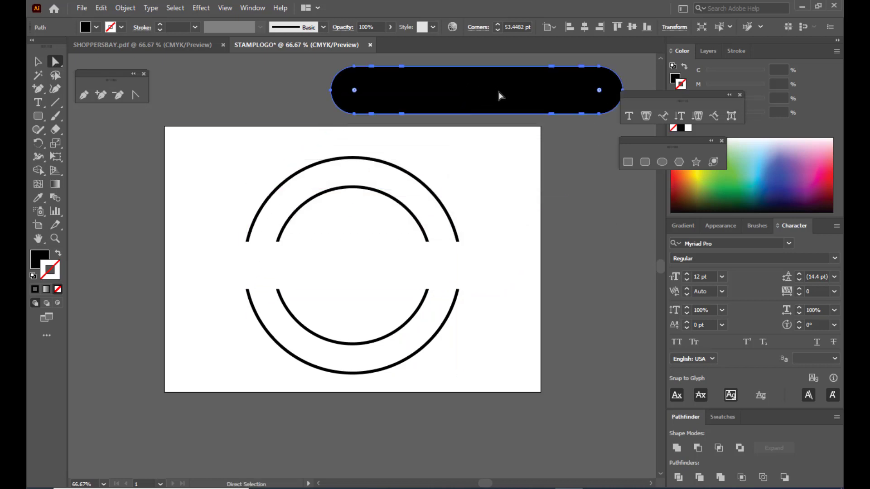
key(Delete)
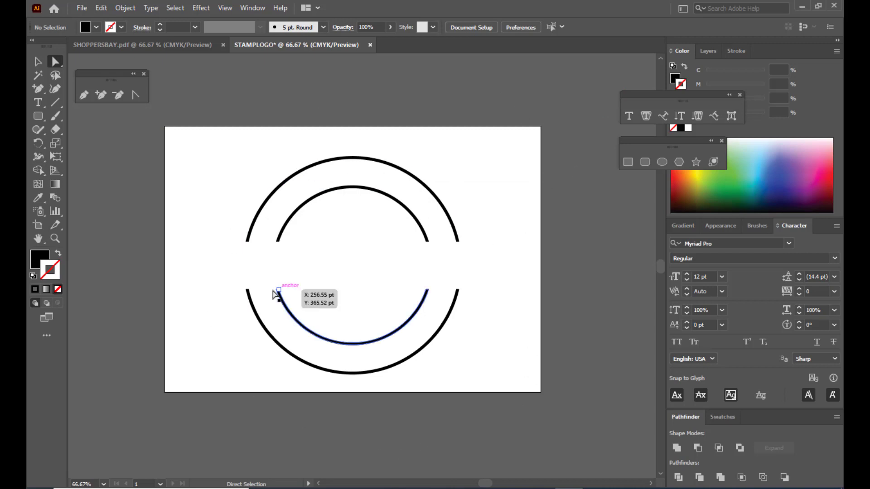
click(37, 62)
click(343, 158)
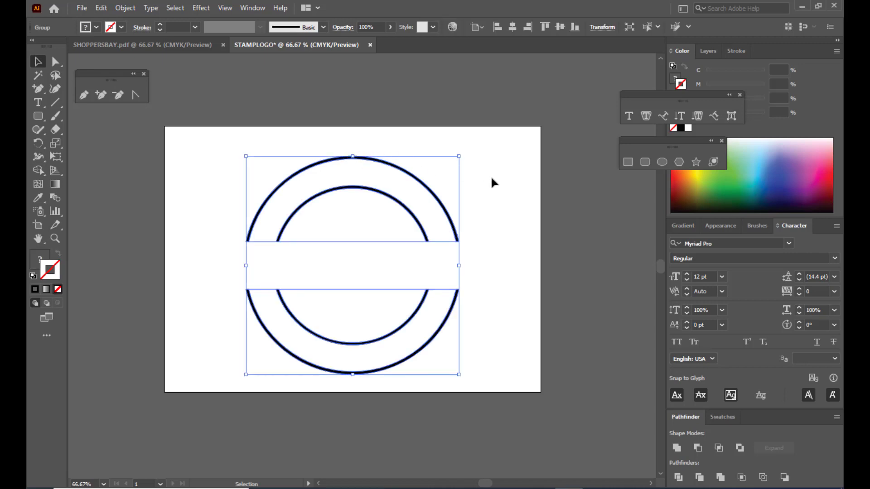
click(501, 221)
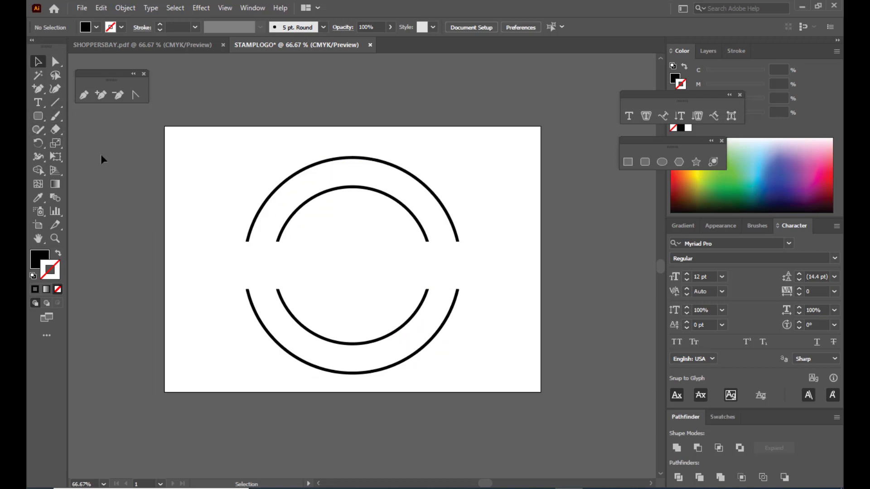
Draw a black circle, center it horizontally on the artboard, and enlarge it to reach between the two rings.
click(662, 162)
mouse_move(488, 181)
mouse_down()
mouse_move(646, 339)
mouse_move(639, 346)
mouse_up()
click(39, 62)
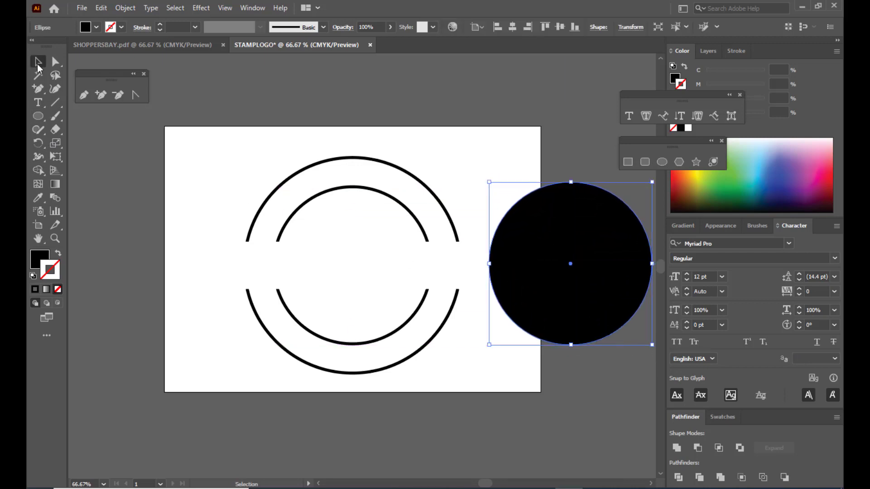
click(512, 28)
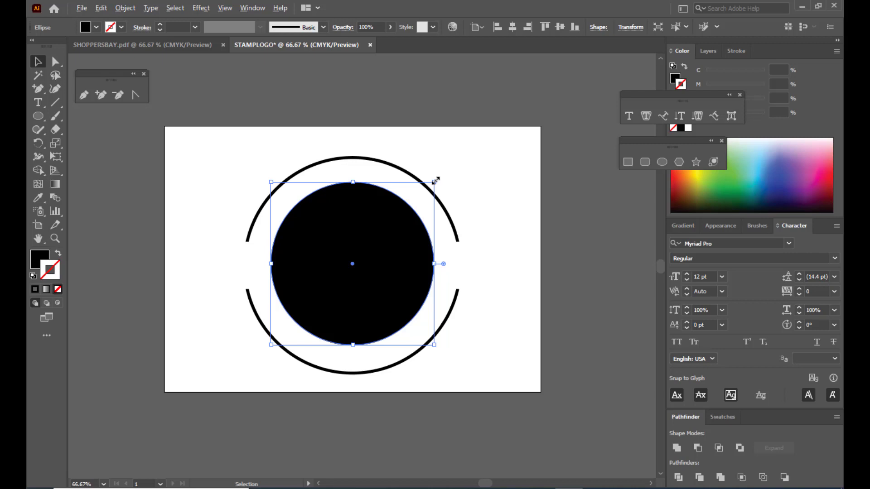
drag(435, 180, 451, 169)
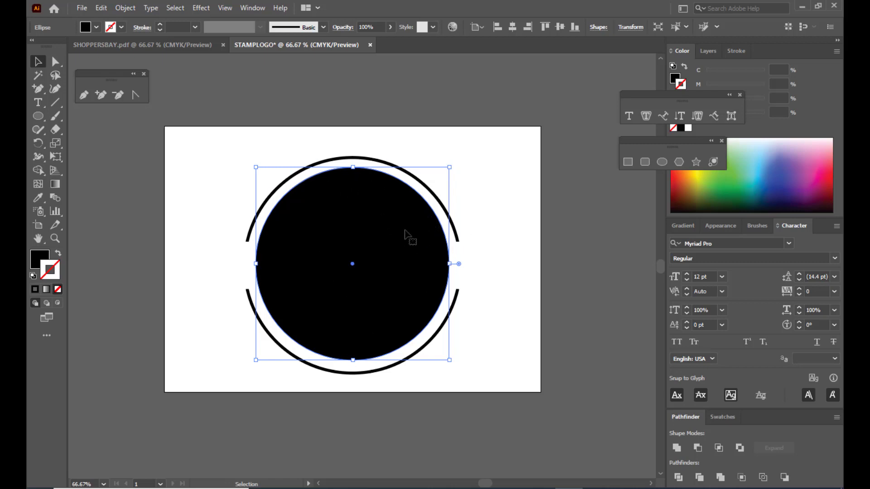
Swap the circle's fill and stroke, then shrink it to about 416 pt wide to run midway between the rings.
click(59, 257)
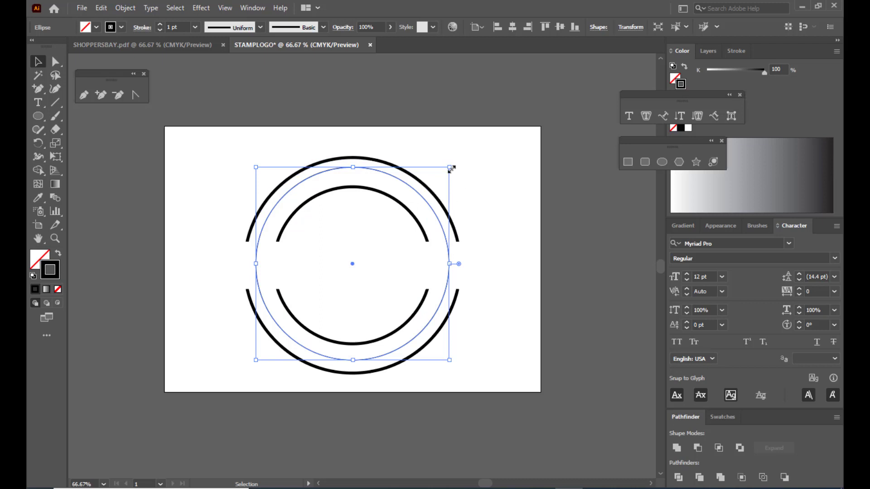
drag(451, 168, 450, 172)
click(482, 173)
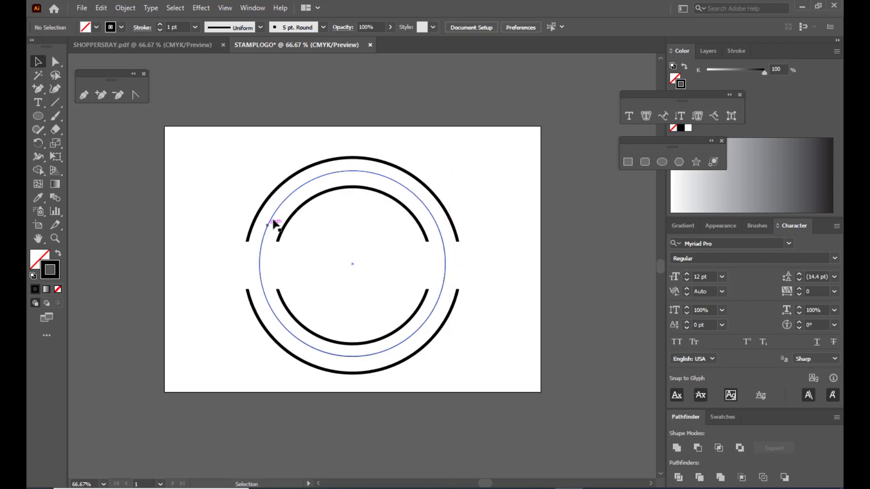
click(55, 62)
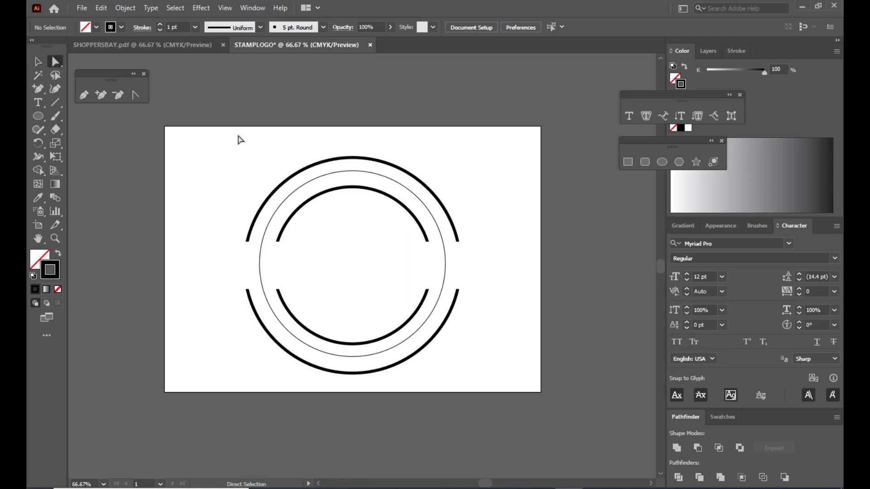
click(374, 175)
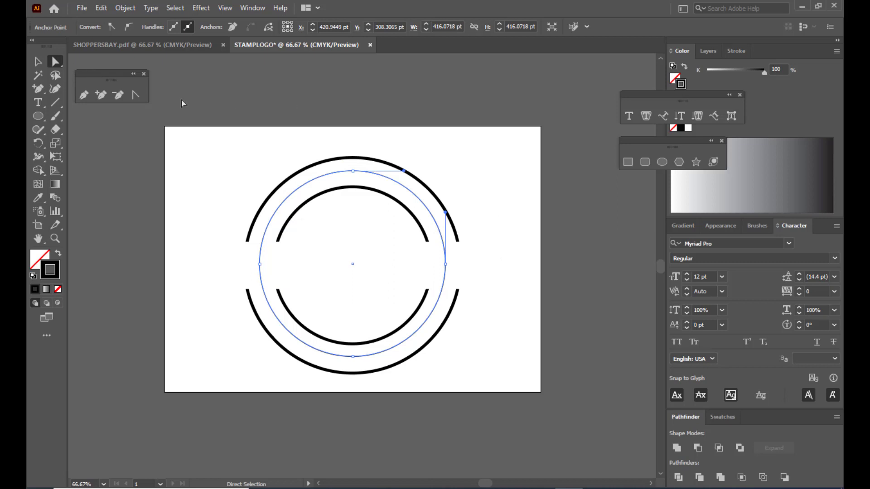
click(38, 62)
click(448, 185)
Cut the thin circle's path at its right and left anchor points to split it into upper and lower halves.
click(421, 203)
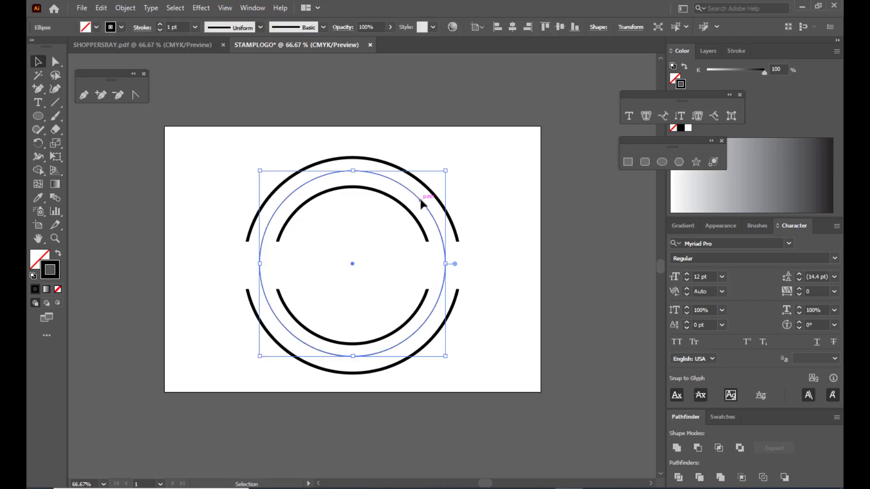
click(55, 62)
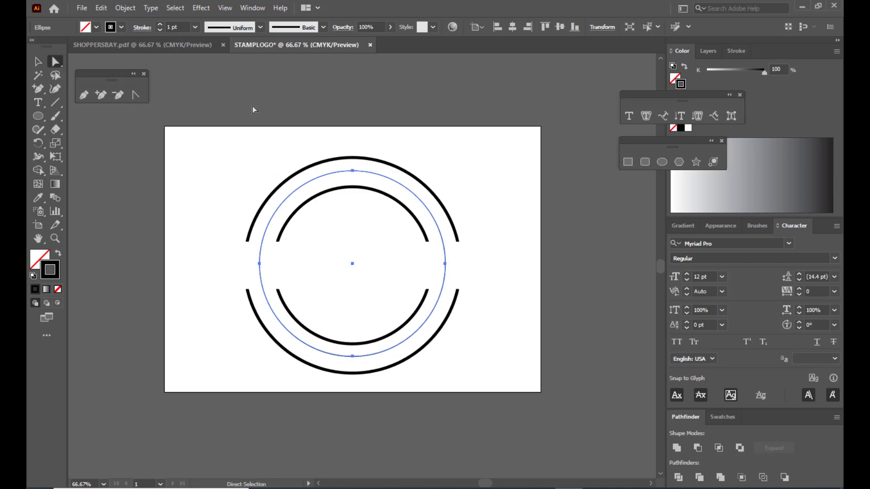
click(447, 265)
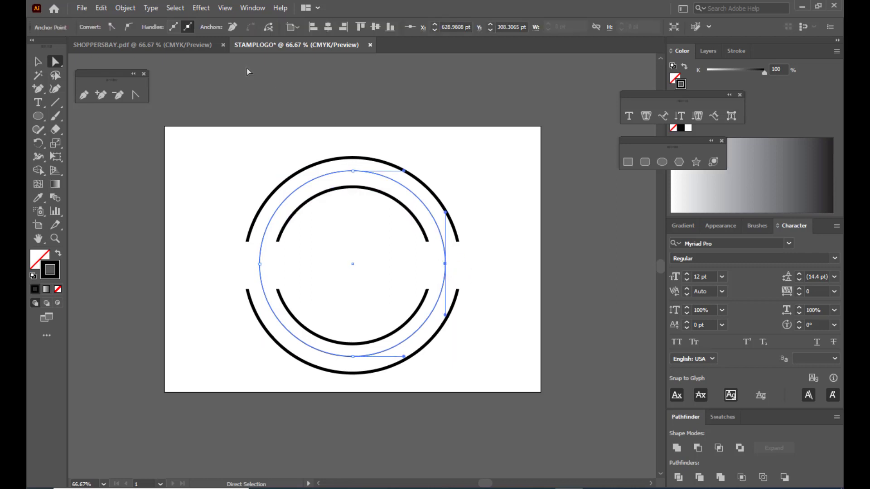
click(269, 27)
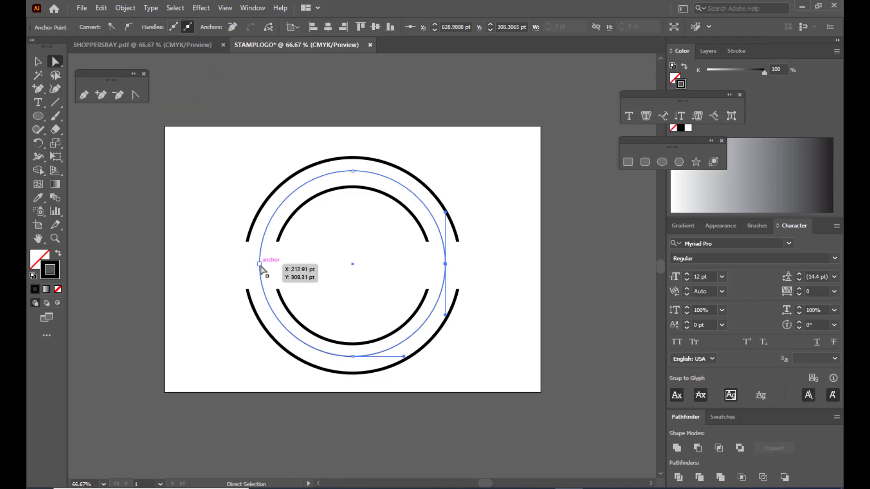
click(259, 264)
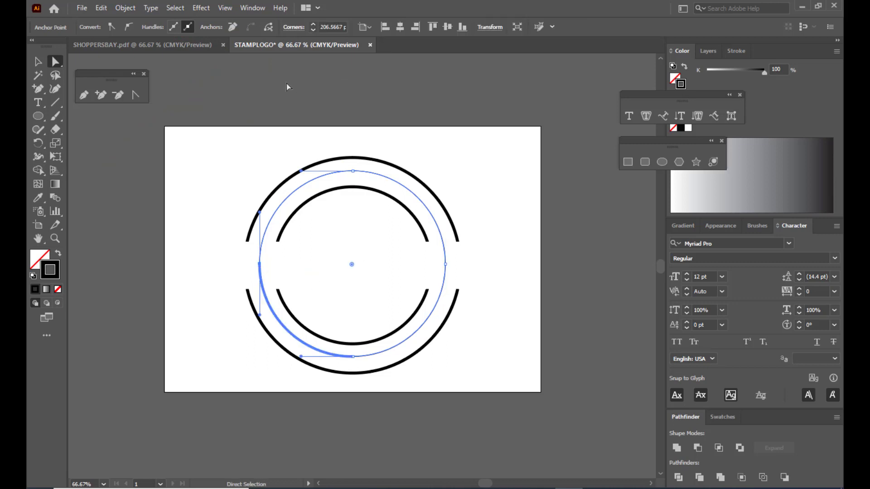
click(269, 29)
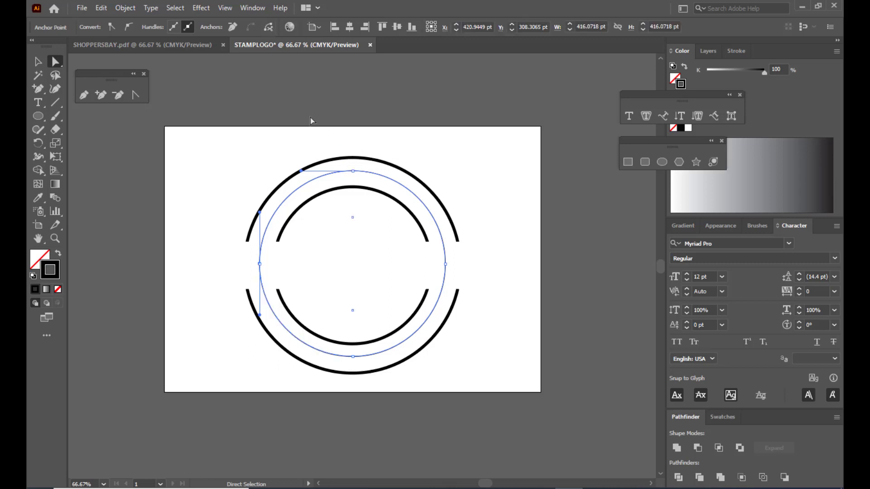
click(39, 61)
click(375, 131)
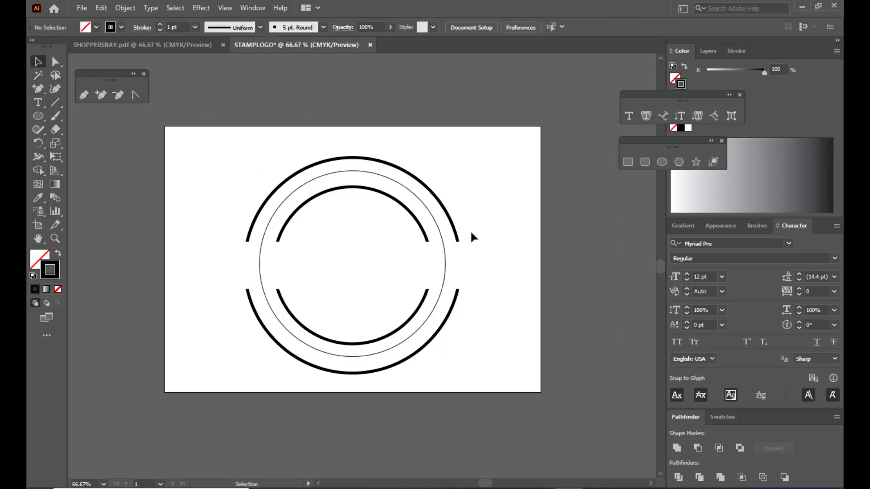
click(442, 242)
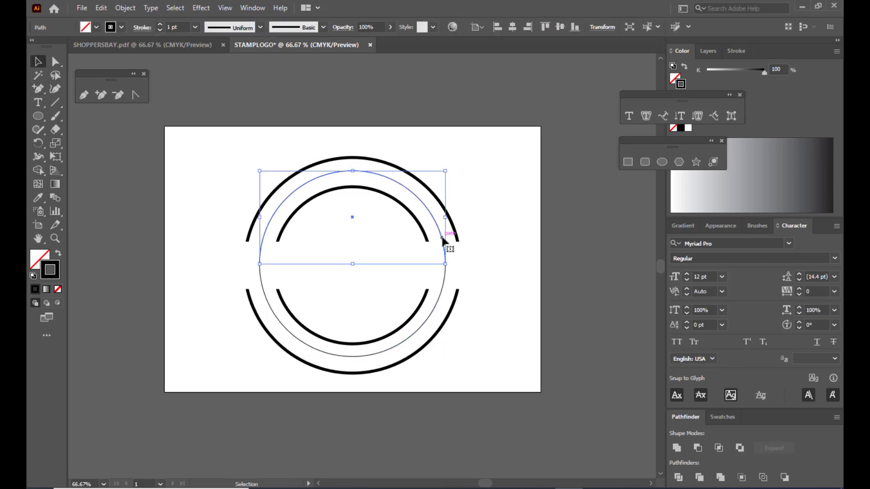
click(435, 310)
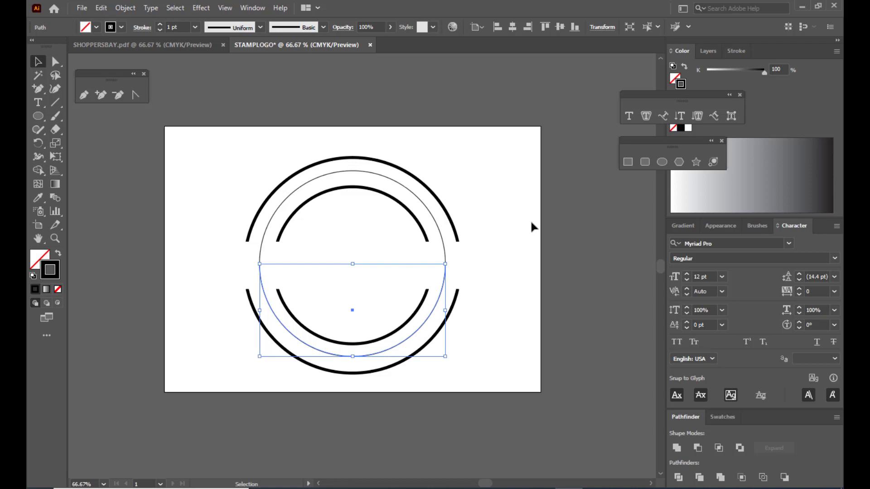
click(520, 198)
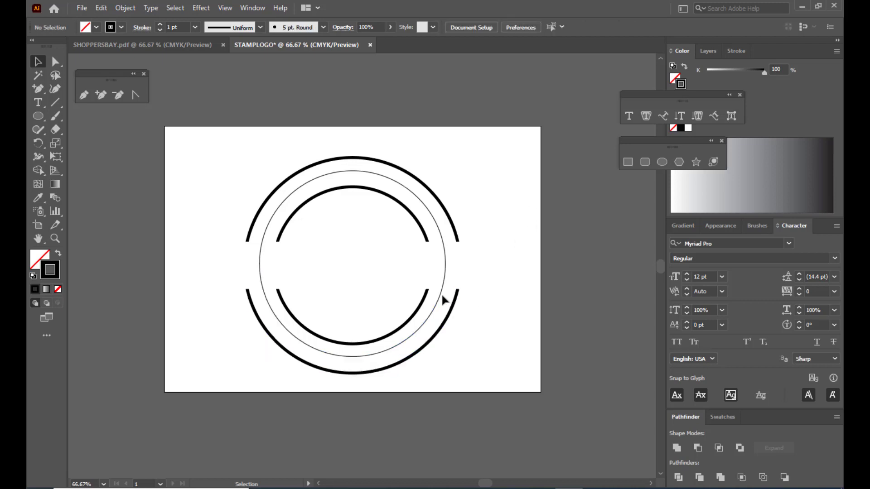
Nudge the lower half of the thin circle down toward the lower outer ring.
click(443, 295)
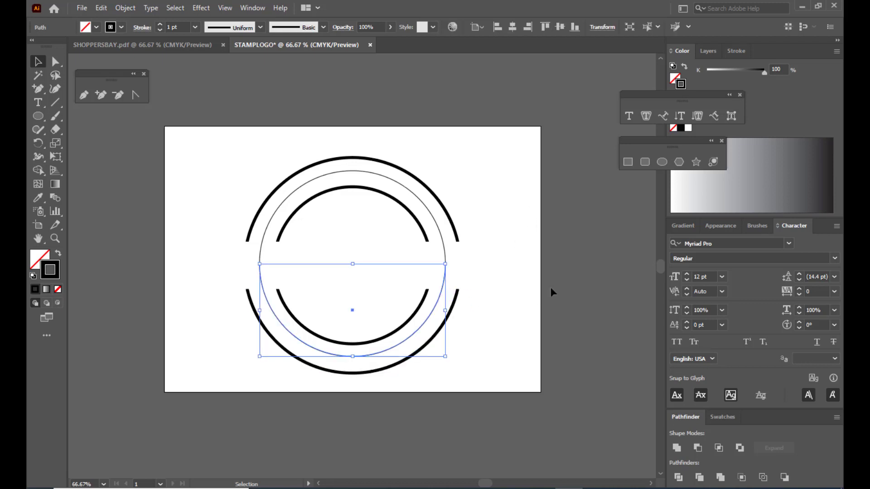
key(Down)
key(Down)
key(Down)
key(Down)
key(Down)
key(Down)
key(Down)
key(Down)
key(Down)
key(Down)
key(Down)
key(Down)
key(Down)
key(Down)
key(Down)
key(Down)
key(Down)
key(Down)
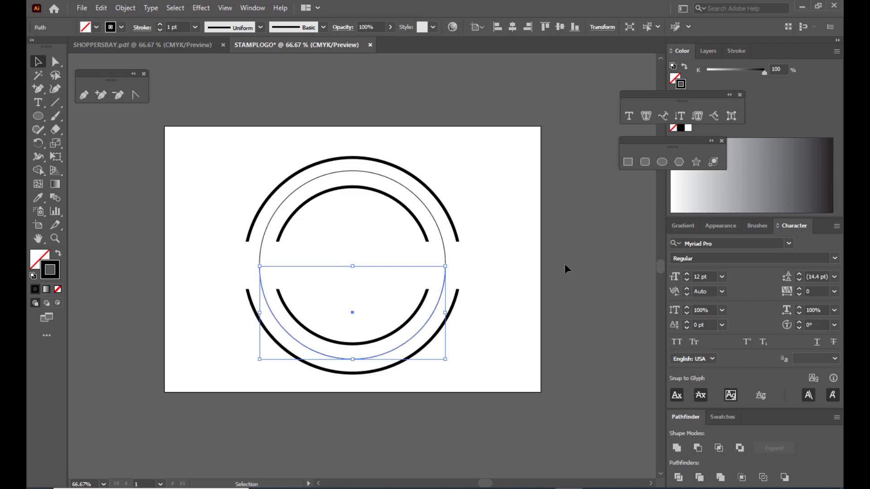
click(455, 304)
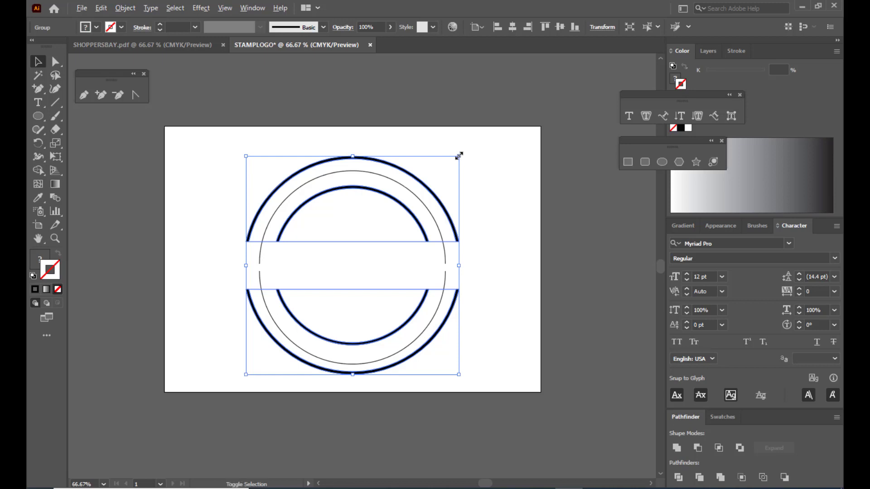
Enlarge the grouped split rings proportionally around their centre to nearly fill the artboard's height.
drag(460, 154, 484, 145)
click(521, 198)
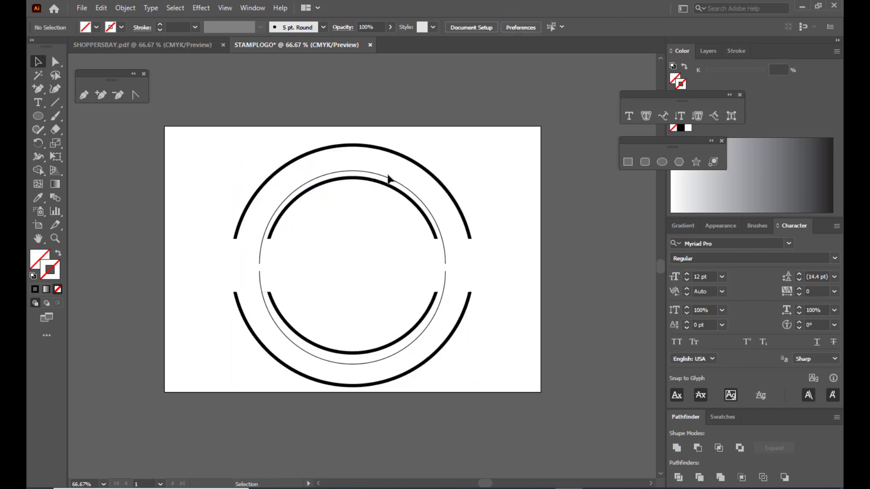
Raise the thin upper half-circle into the gap between the upper rings and enlarge it slightly from its centre.
click(391, 180)
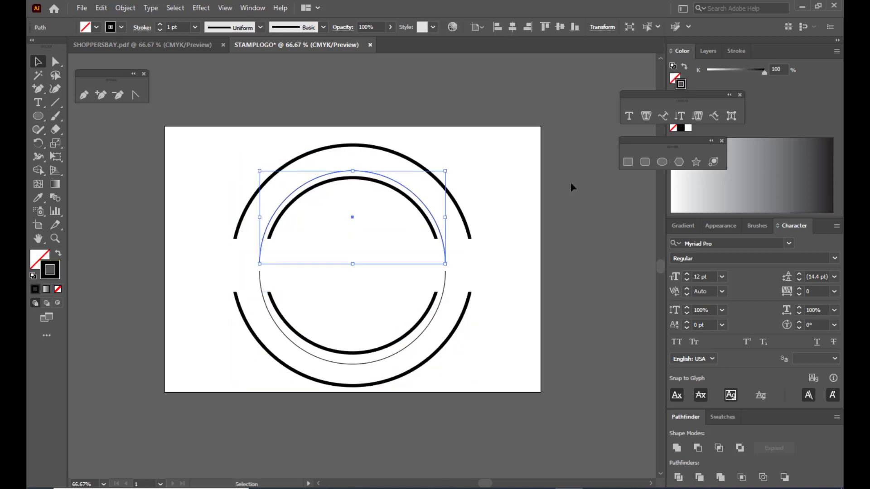
key(shift+Up)
key(shift+Up)
key(shift+Up)
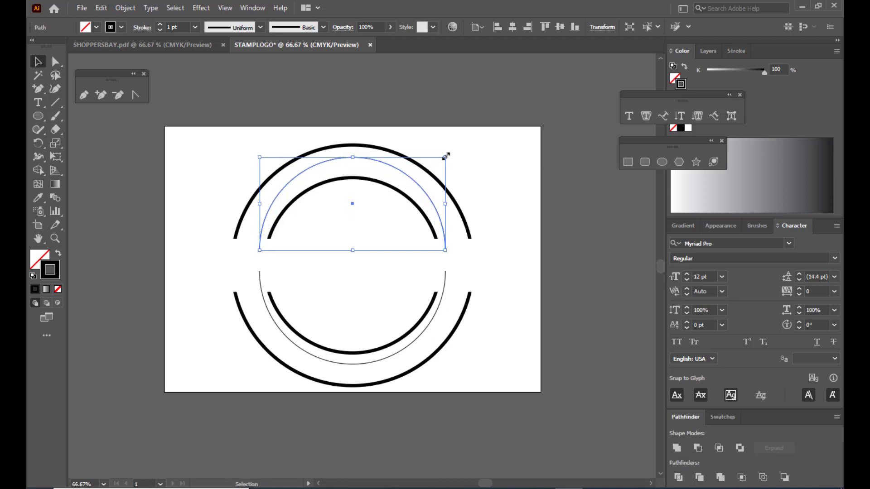
drag(446, 156, 449, 155)
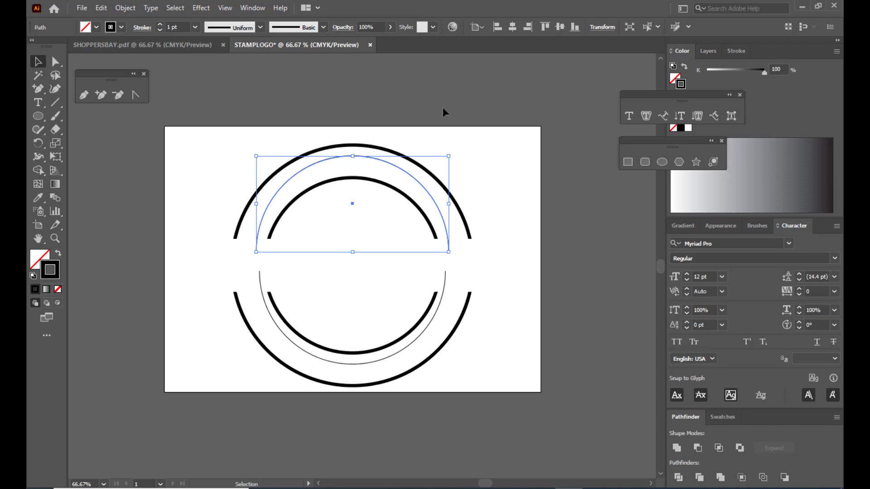
click(420, 97)
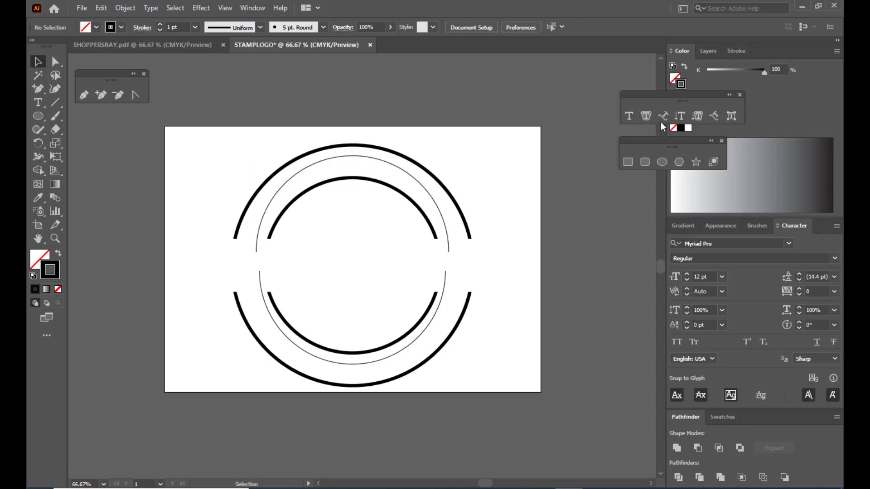
Add the text "BEST IN PRICE" along the thin upper arc with the Type on a Path tool, replacing the placeholder.
drag(646, 103, 480, 104)
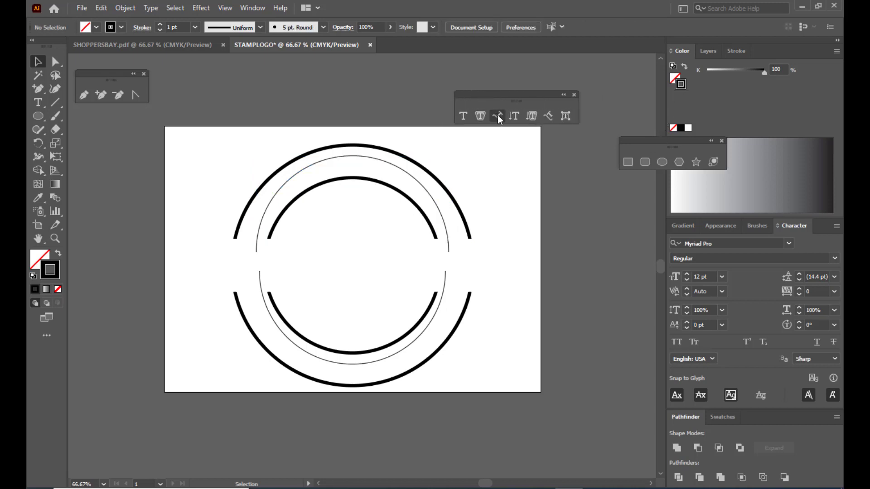
click(497, 116)
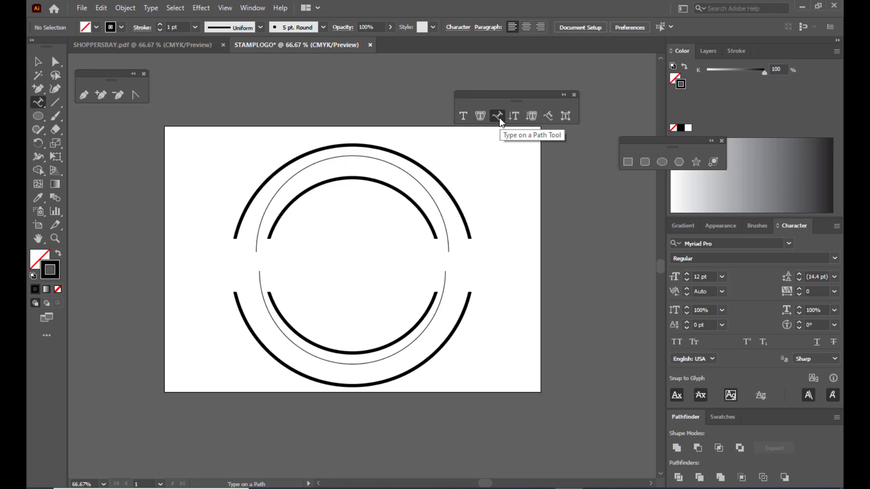
click(265, 213)
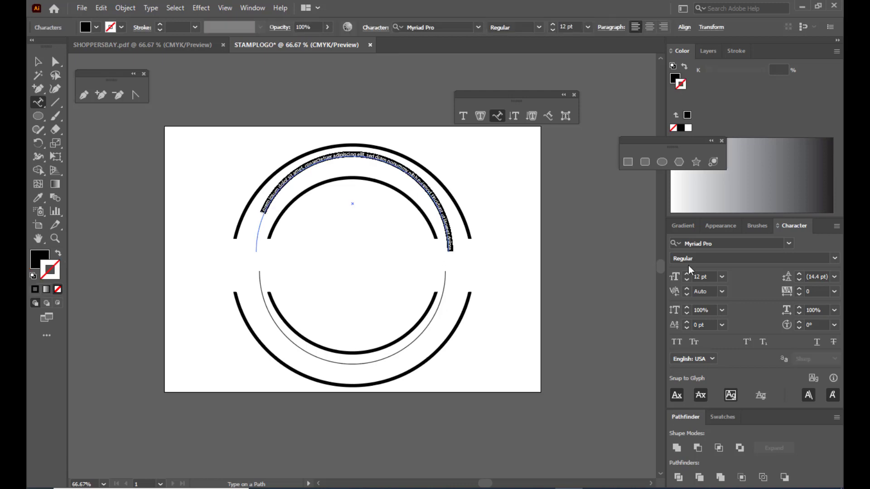
key(BackSpace)
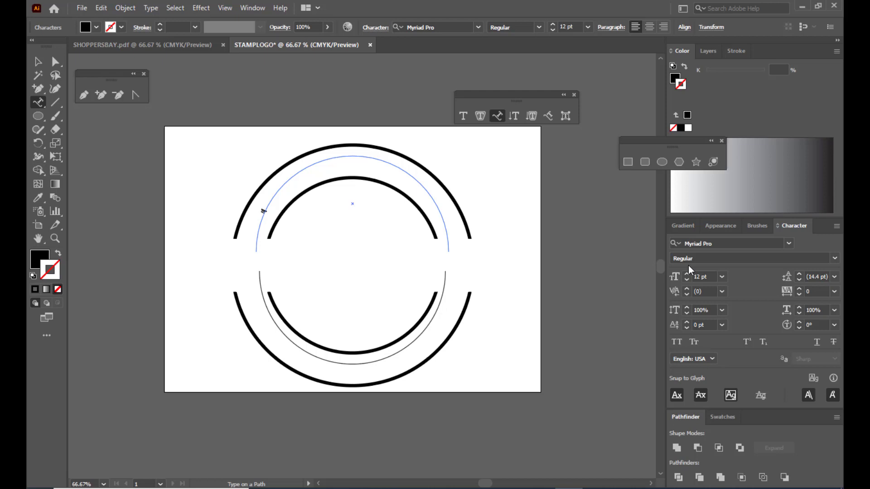
text(BEST IN PRICE)
Enlarge the curved text "BEST IN PRICE" to 100 pt and change its font to Impact.
key(ctrl+a)
key(ctrl+shift+period)
key(ctrl+shift+period)
key(ctrl+shift+period)
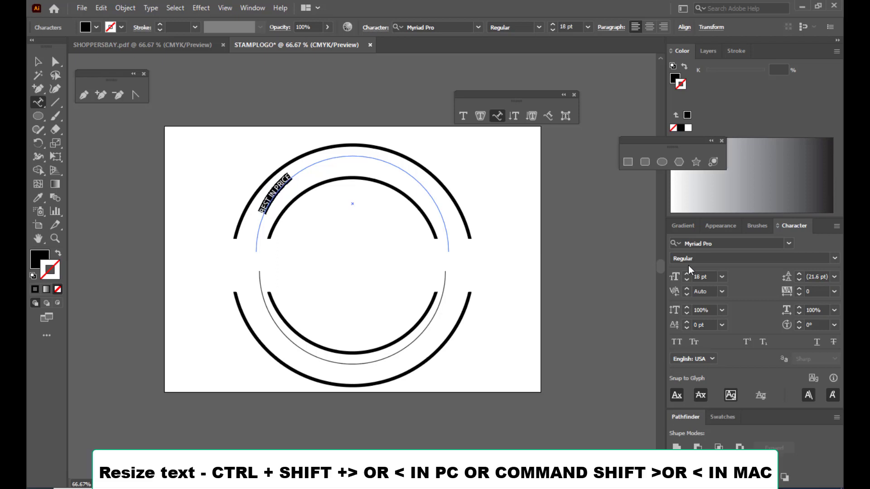
key(ctrl+shift+period)
key(ctrl+shift+period)
key(ctrl+shift+period)
key(ctrl+shift+period)
key(ctrl+shift+period)
key(ctrl+shift+period)
key(ctrl+shift+period)
key(ctrl+shift+period)
key(ctrl+shift+period)
key(ctrl+shift+period)
key(ctrl+shift+period)
key(ctrl+shift+period)
key(ctrl+shift+period)
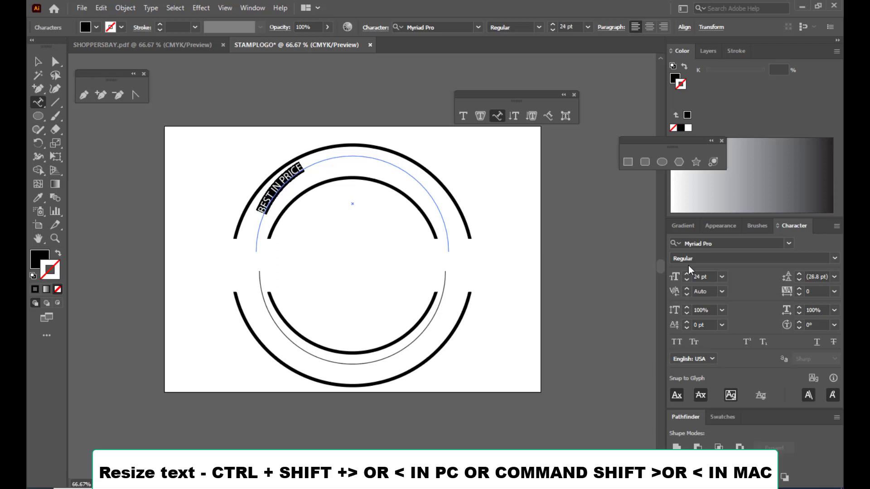
key(ctrl+shift+period)
key(ctrl+shift+period)
key(ctrl+shift+period)
key(ctrl+shift+period)
key(ctrl+shift+period)
key(ctrl+shift+period)
key(ctrl+shift+period)
key(ctrl+shift+period)
key(ctrl+shift+period)
key(ctrl+shift+period)
key(ctrl+shift+period)
key(ctrl+shift+period)
key(ctrl+shift+period)
key(ctrl+shift+period)
key(ctrl+shift+period)
key(ctrl+shift+period)
key(ctrl+shift+period)
key(ctrl+shift+period)
key(ctrl+shift+period)
key(ctrl+shift+period)
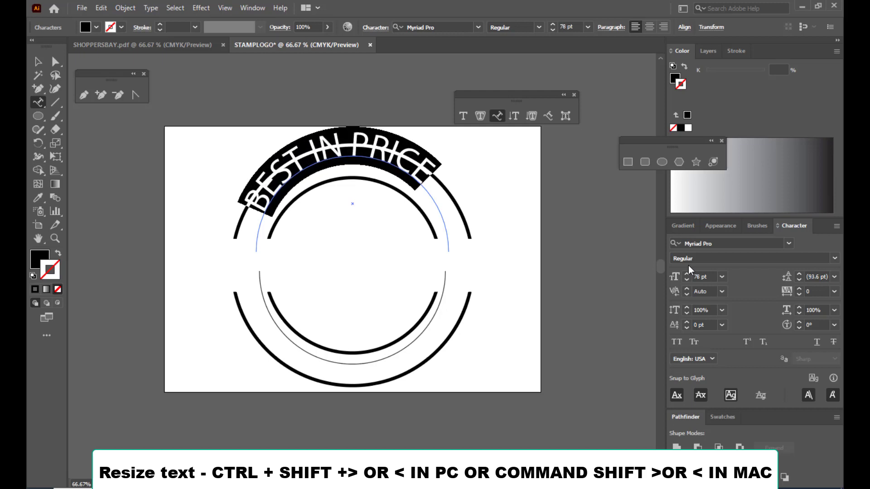
key(ctrl+shift+period)
key(ctrl+shift+period)
key(ctrl+shift+period)
key(ctrl+shift+period)
key(ctrl+shift+period)
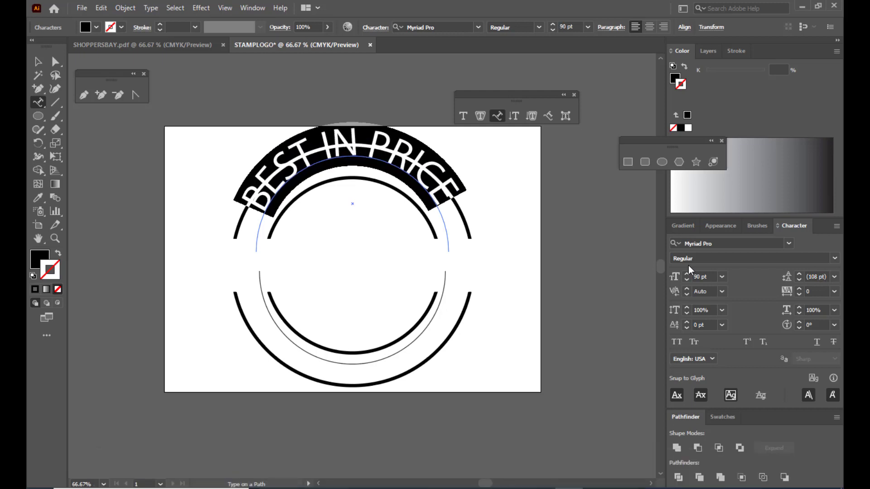
key(ctrl+shift+period)
key(ctrl+shift+period)
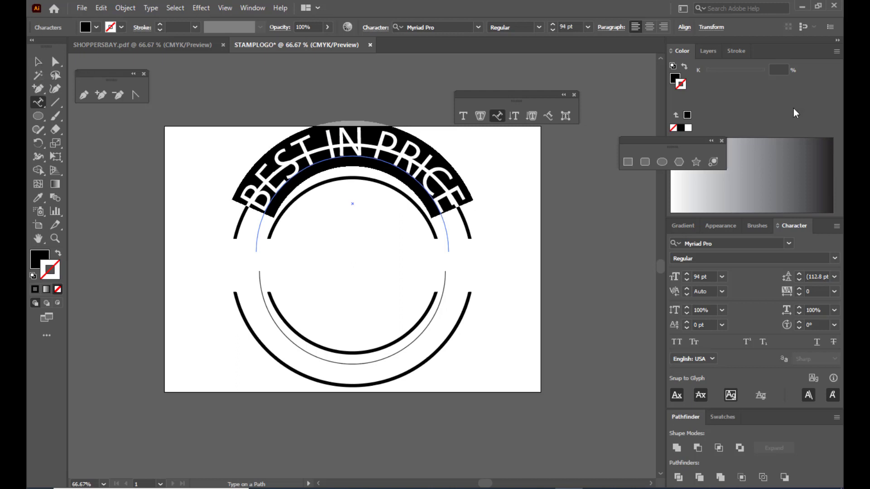
key(ctrl+shift+period)
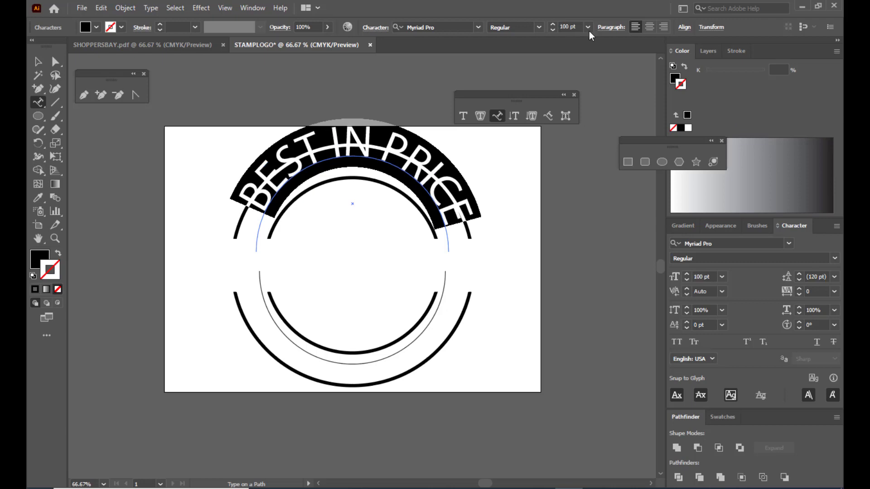
click(452, 26)
text(impact)
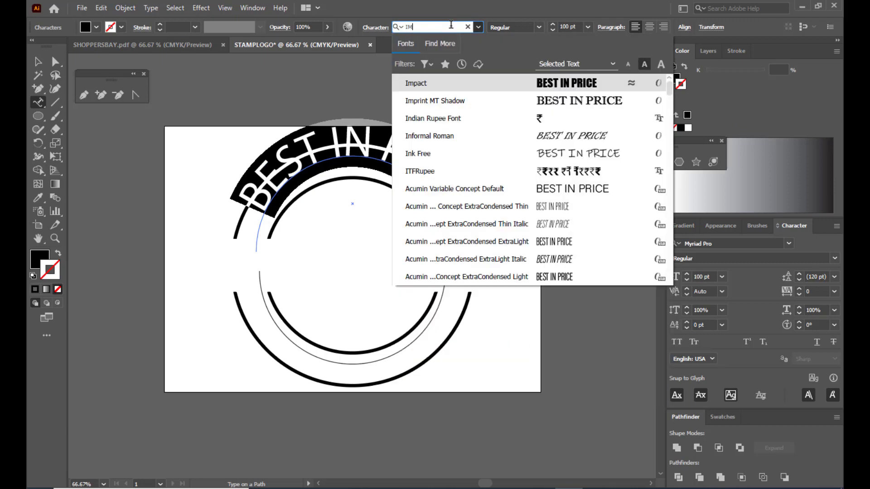
key(Return)
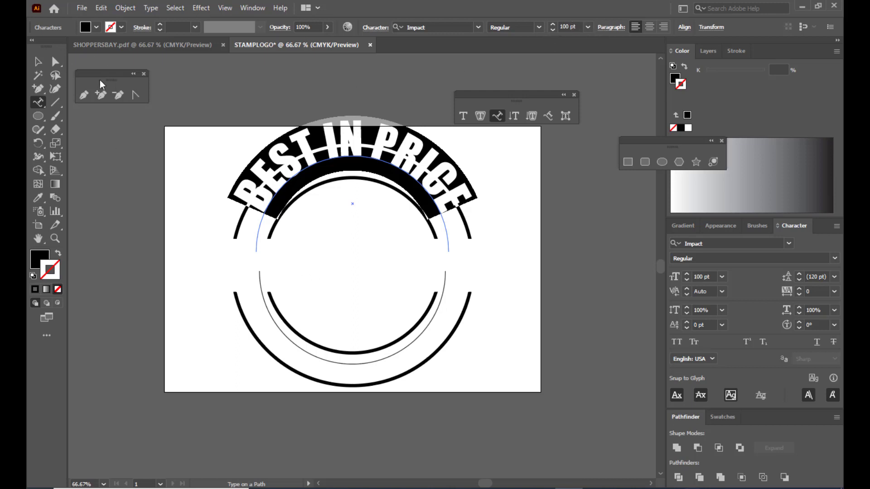
Move the curved text down onto the upper inner ring and reduce its size to 66 pt.
click(38, 62)
drag(406, 169, 406, 191)
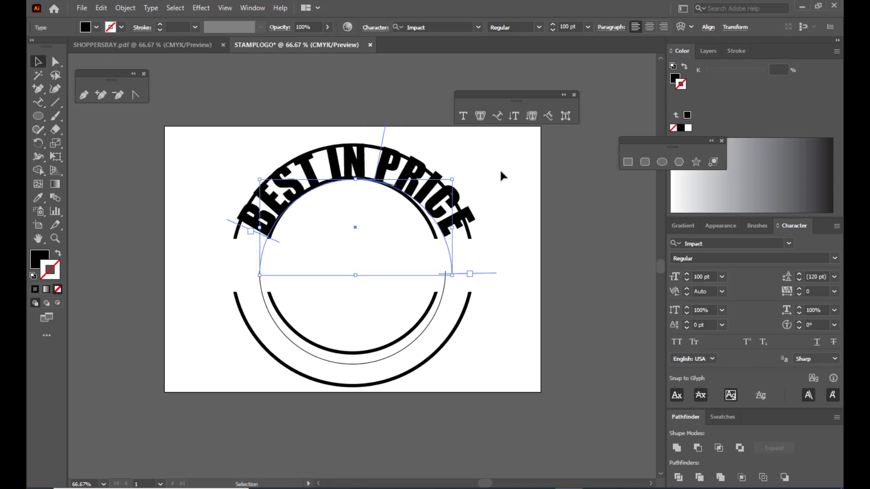
click(39, 103)
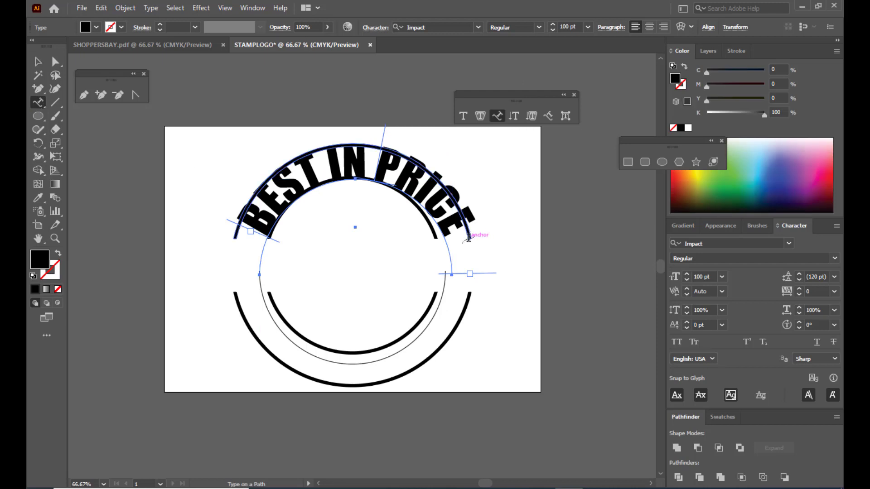
drag(467, 227, 246, 217)
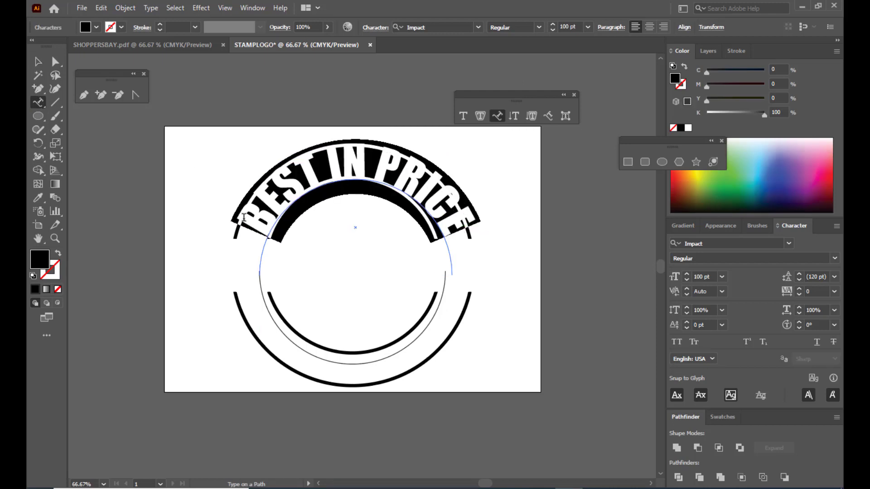
key(ctrl+shift+comma)
key(ctrl+shift+comma)
key(ctrl+shift+comma)
key(ctrl+shift+comma)
key(ctrl+shift+comma)
key(ctrl+shift+comma)
key(ctrl+shift+comma)
key(ctrl+shift+comma)
key(ctrl+shift+comma)
key(ctrl+shift+comma)
key(ctrl+shift+comma)
key(ctrl+shift+comma)
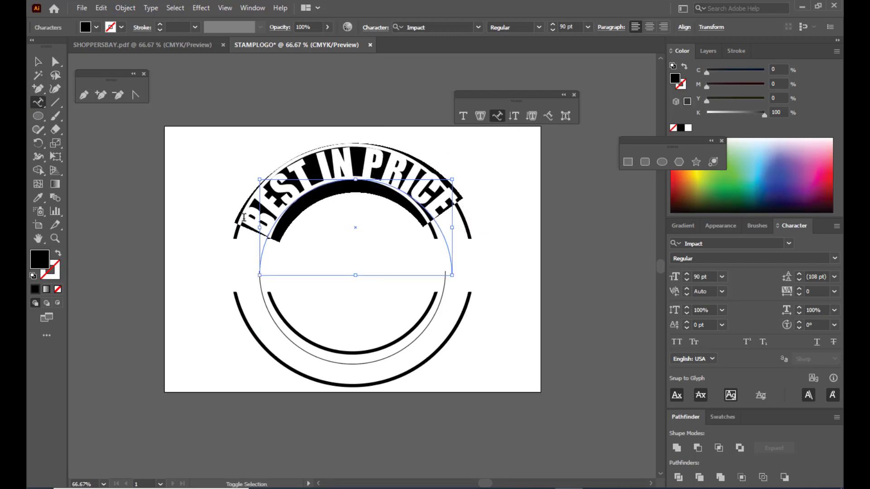
key(ctrl+shift+comma)
key(ctrl+shift+comma)
key(ctrl+shift+comma)
key(ctrl+shift+comma)
key(ctrl+shift+comma)
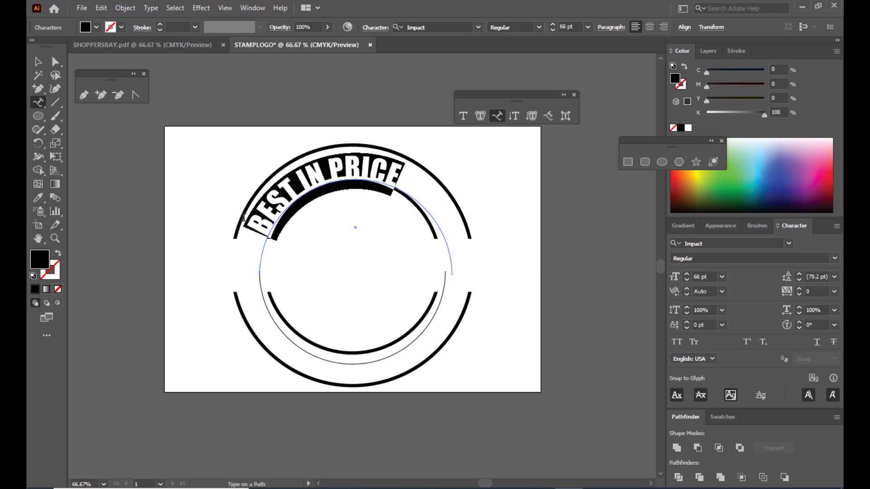
Slide the text "BEST IN PRICE" along its arc until it sits centred between the upper rings.
click(56, 61)
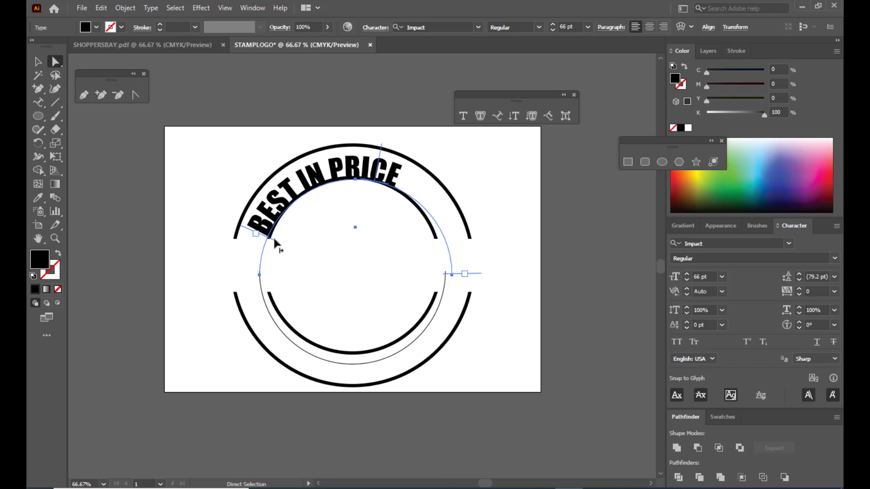
drag(274, 239, 307, 221)
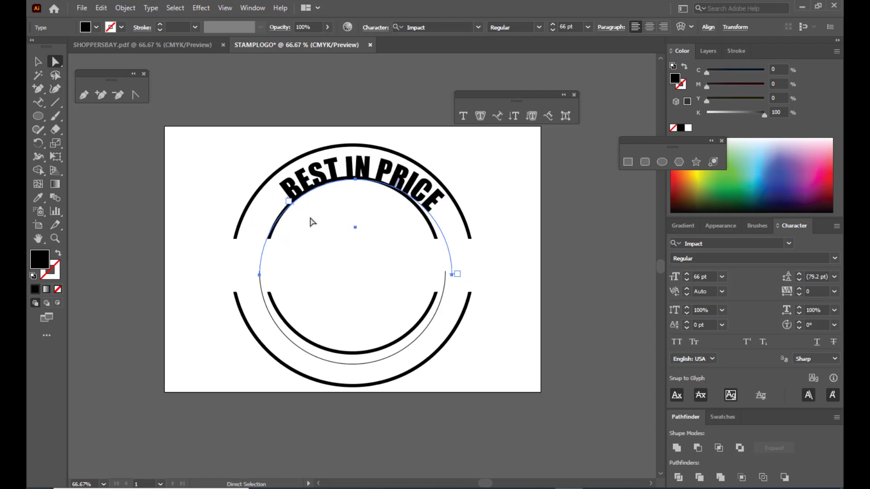
drag(291, 213, 289, 215)
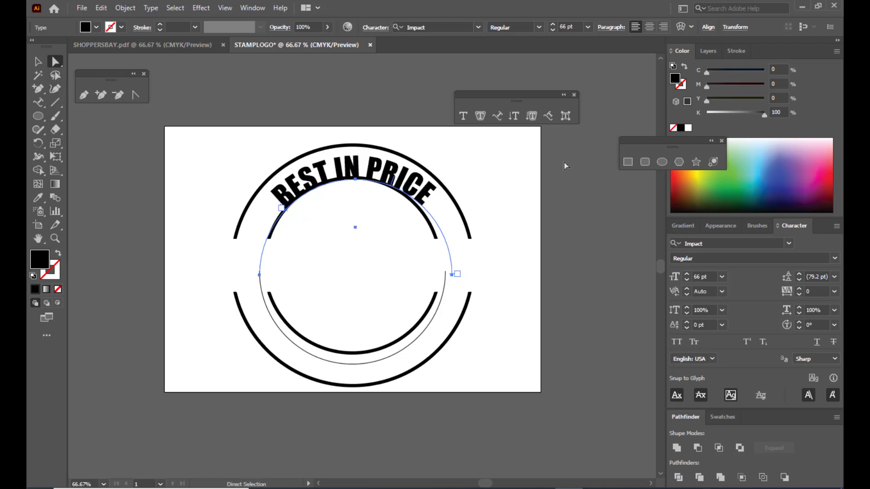
Increase the size of the curved text "BEST IN PRICE" to 70 pt.
click(497, 116)
drag(438, 194, 253, 187)
key(ctrl)
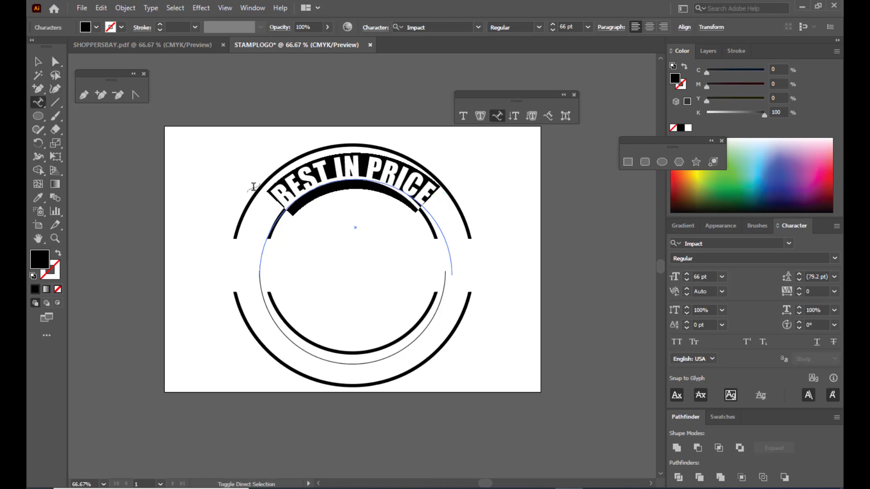
key(ctrl+shift+period)
key(ctrl+shift+period)
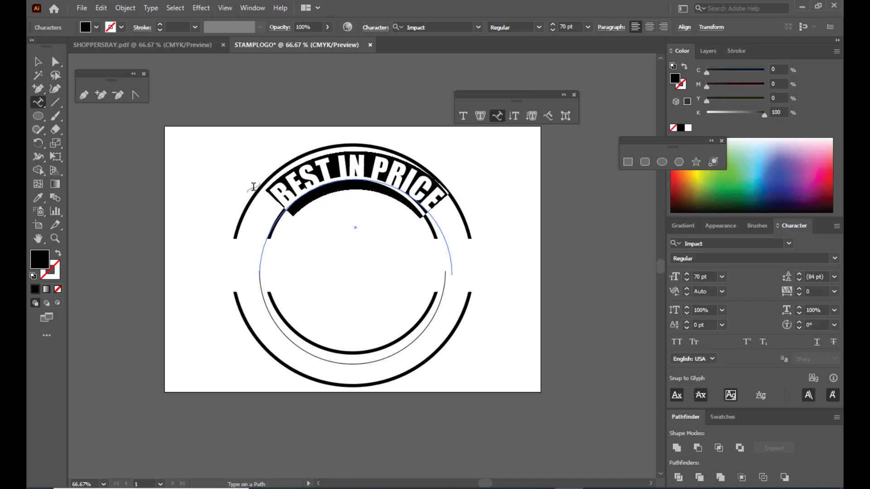
key(Escape)
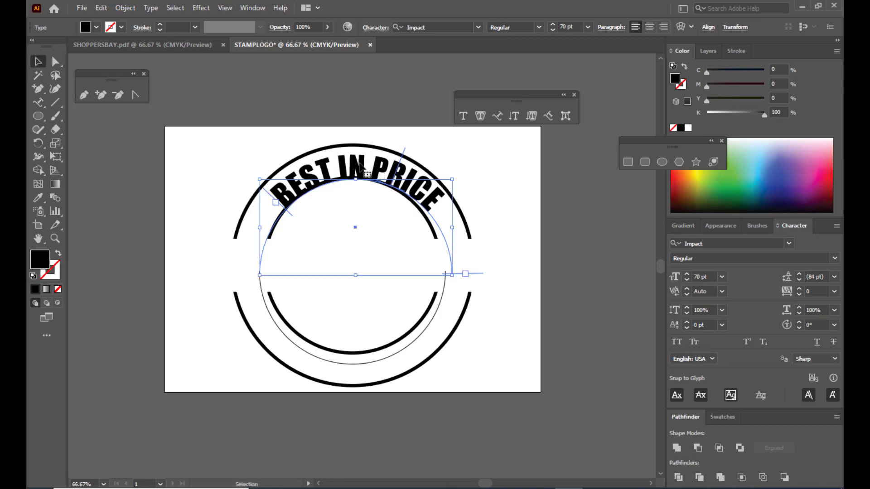
Nudge the curved text up off the inner ring and recentre it along its path.
mouse_move(290, 211)
mouse_down()
mouse_move(285, 219)
mouse_move(303, 214)
mouse_up()
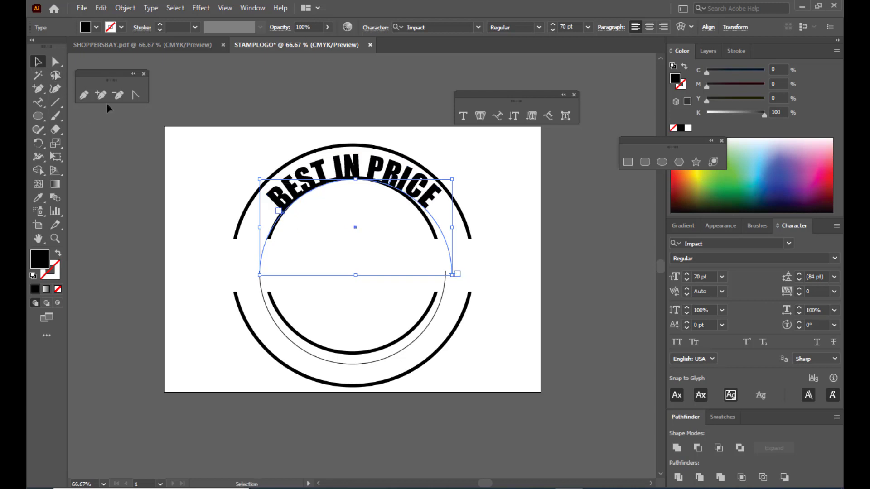
key(Up)
key(Up)
key(Up)
key(Up)
key(Up)
key(Up)
key(Up)
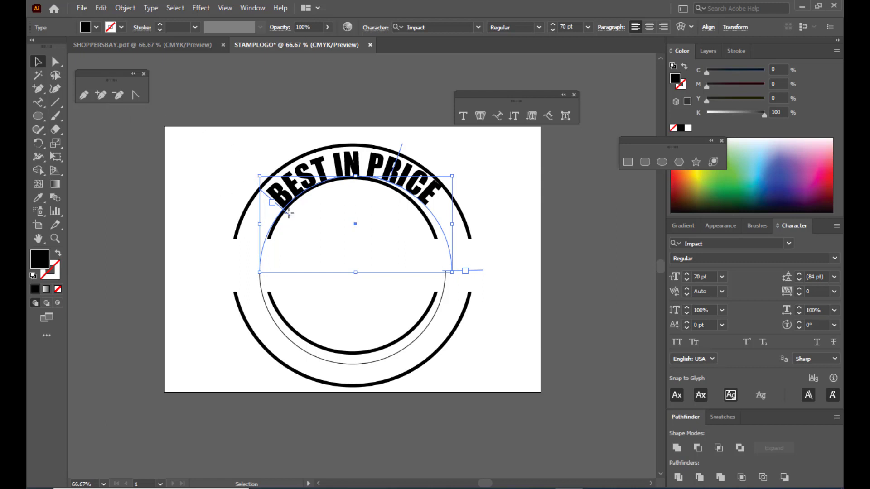
drag(289, 216, 292, 211)
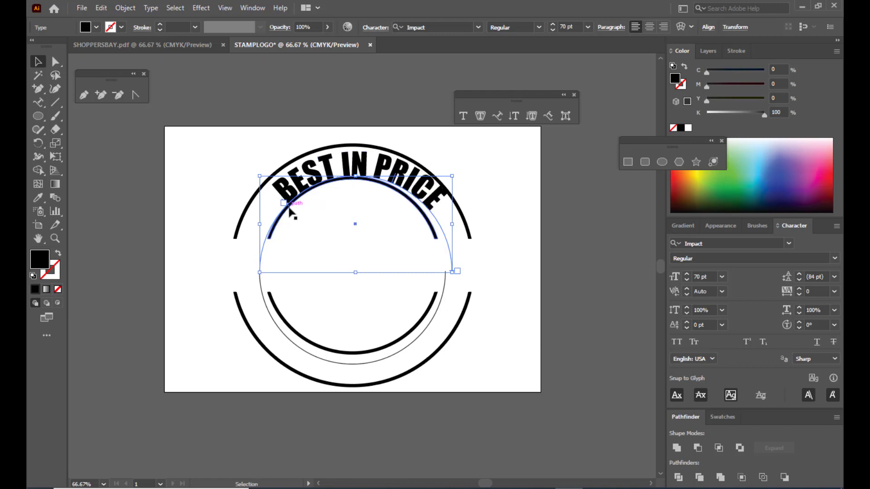
drag(290, 214, 303, 220)
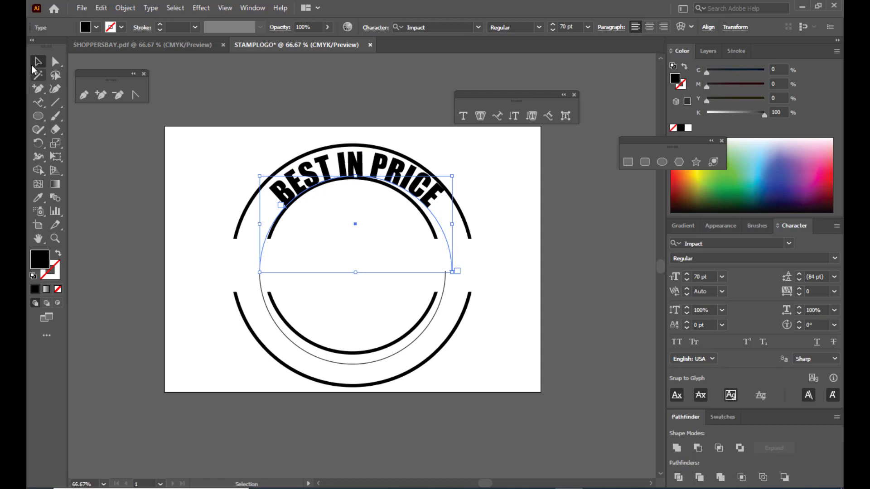
click(297, 106)
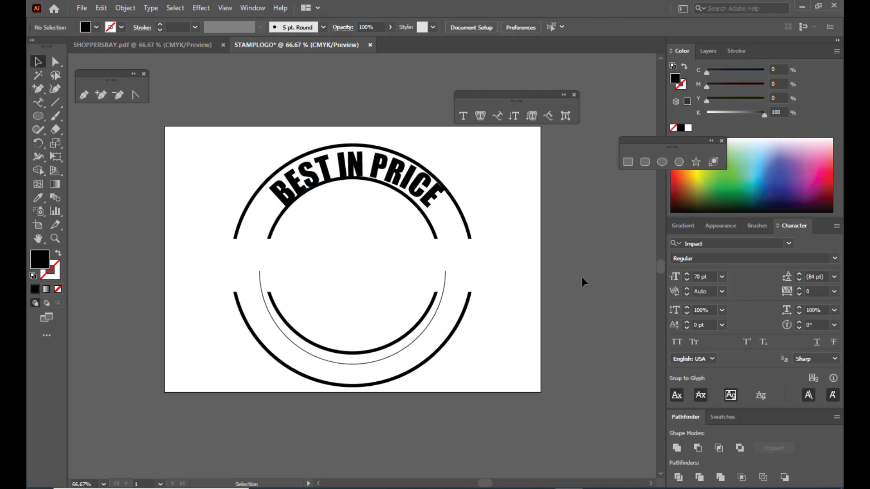
Ungroup the split rings so that each arc can be moved separately.
click(434, 234)
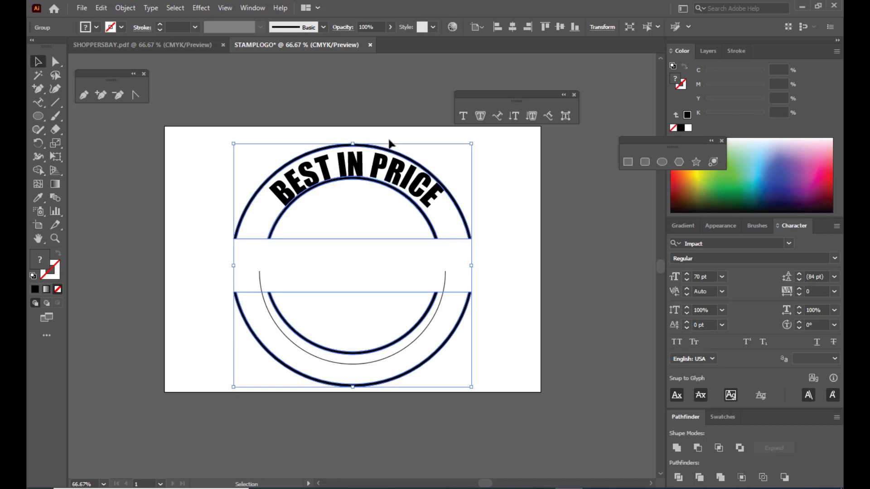
right_click(455, 202)
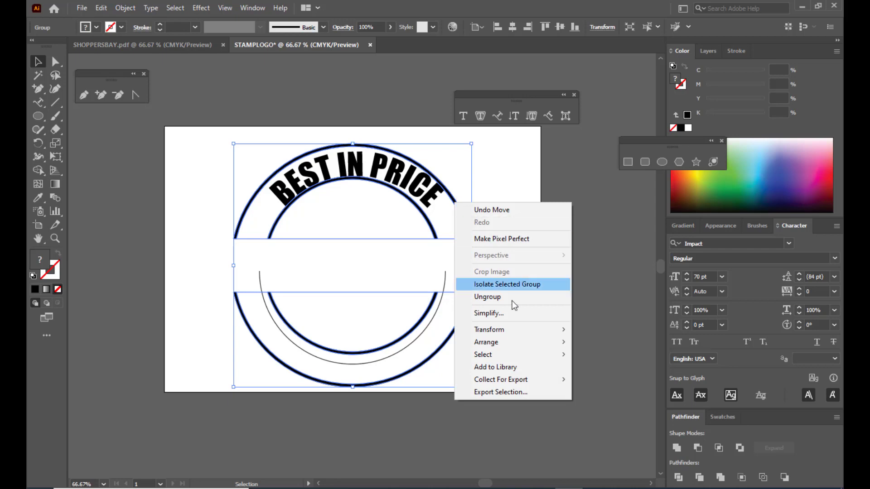
click(494, 298)
click(549, 262)
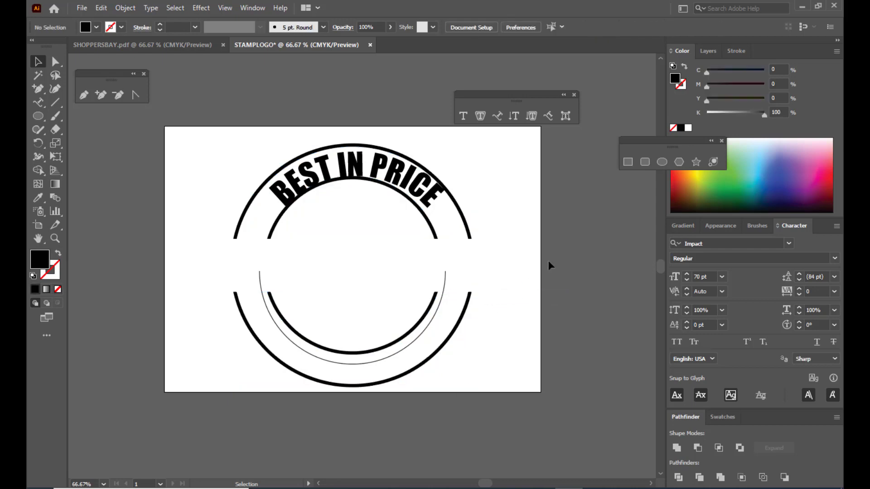
Nudge the upper inner arc down to widen the gap below the text "BEST IN PRICE".
click(437, 232)
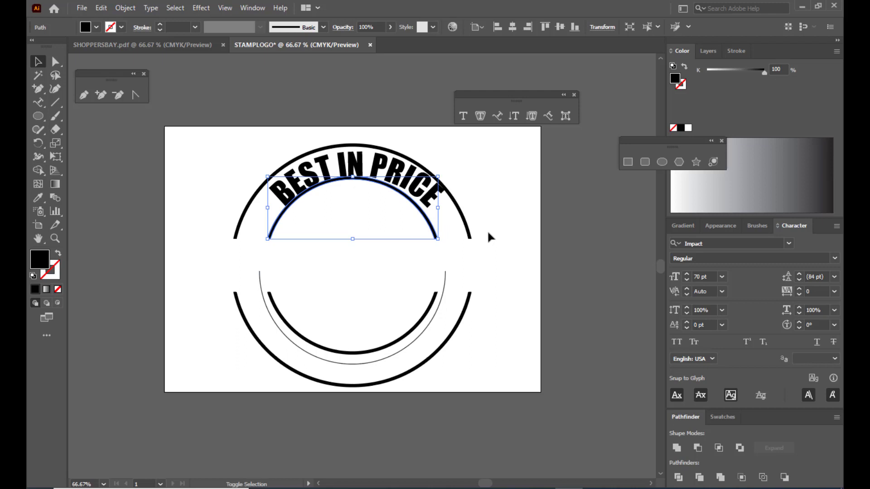
key(shift+Down)
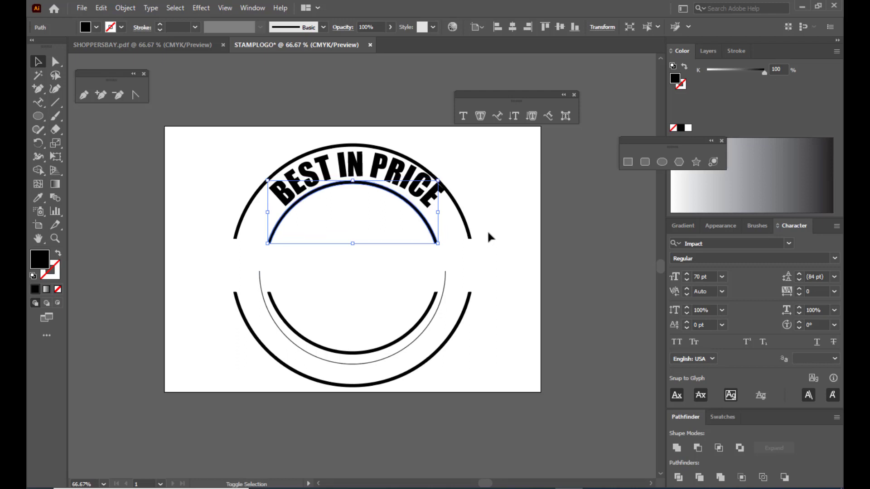
key(shift+Down)
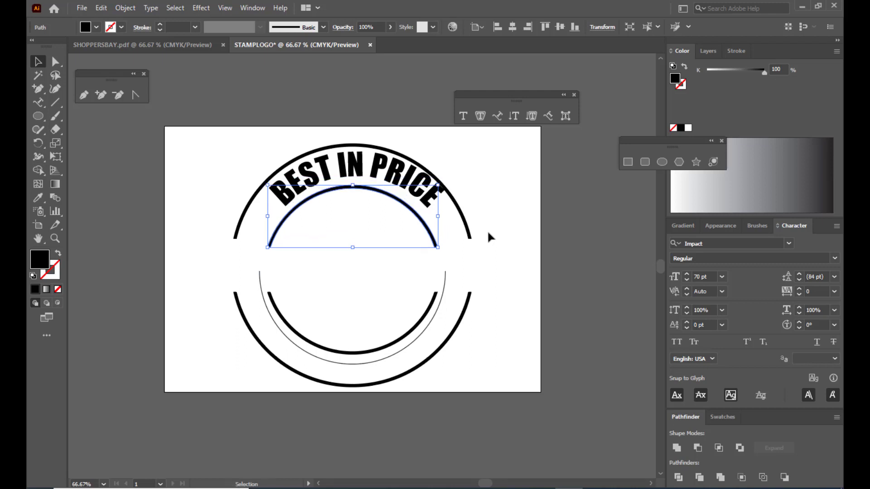
key(Down)
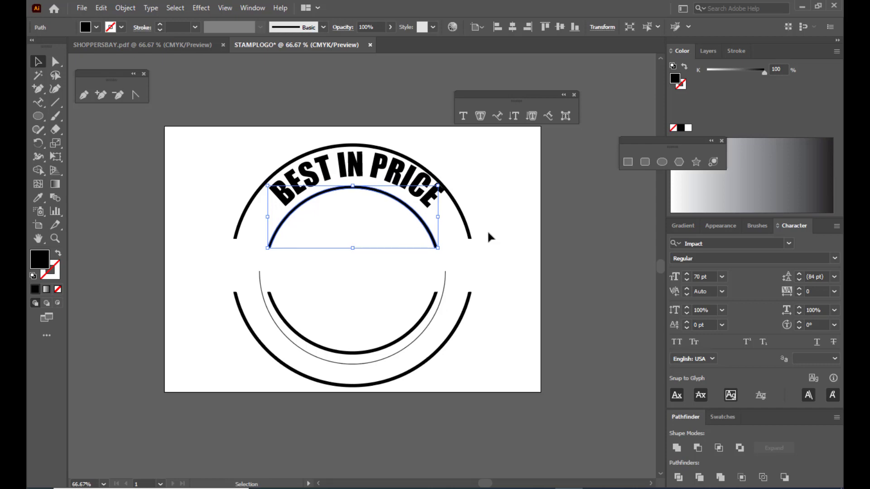
Nudge the curved text "BEST IN PRICE" down and left until it sits centred between the two upper arcs.
click(362, 170)
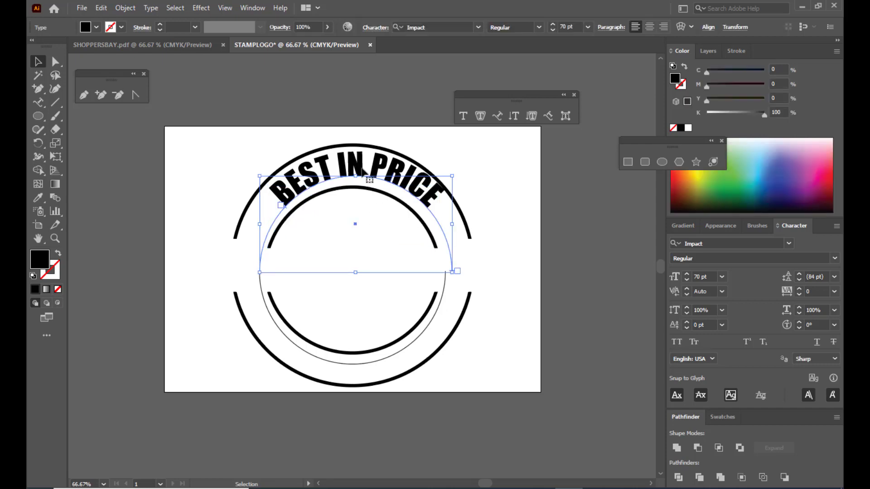
key(shift+Down)
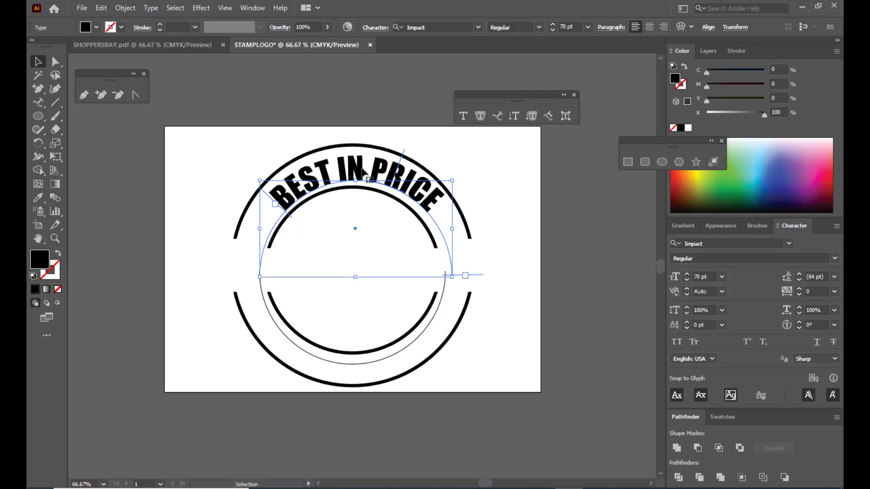
key(shift+Left)
key(Right)
key(Right)
key(Right)
key(Right)
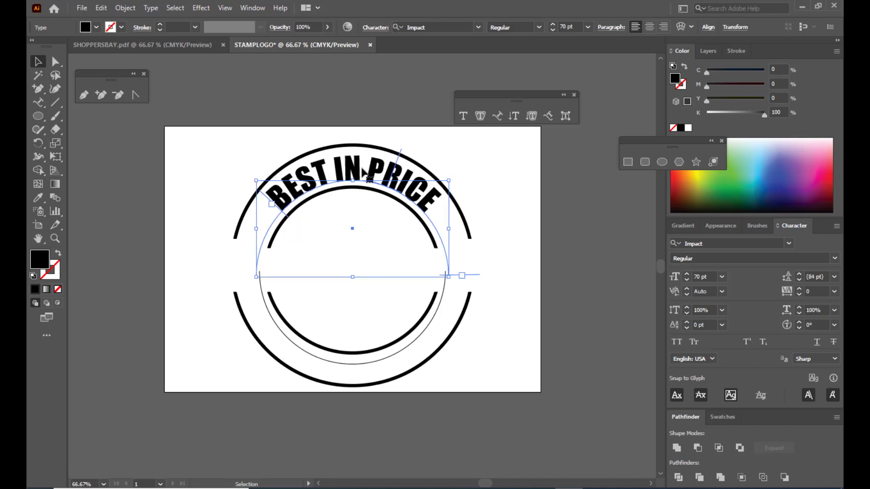
key(Up)
key(Up)
key(Up)
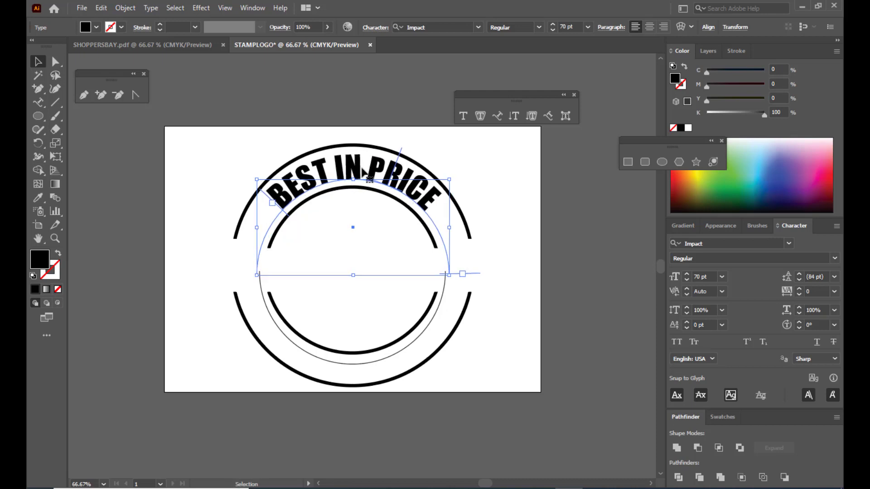
key(Right)
key(Up)
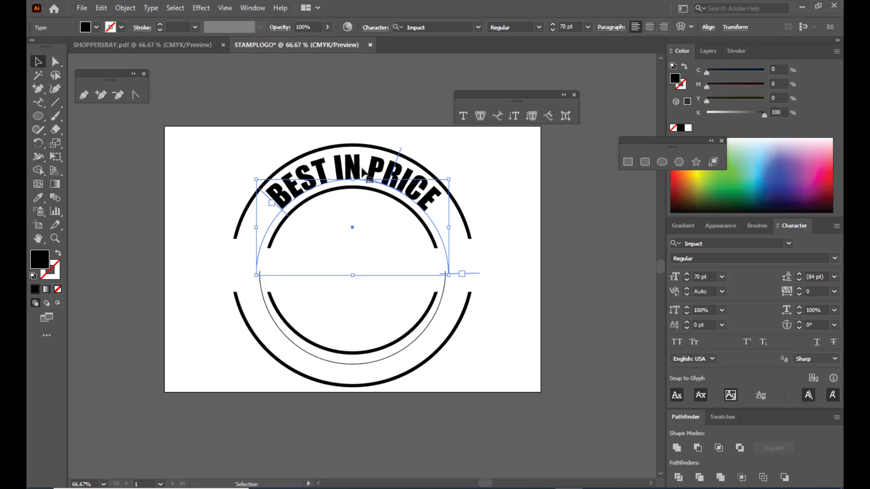
key(Left)
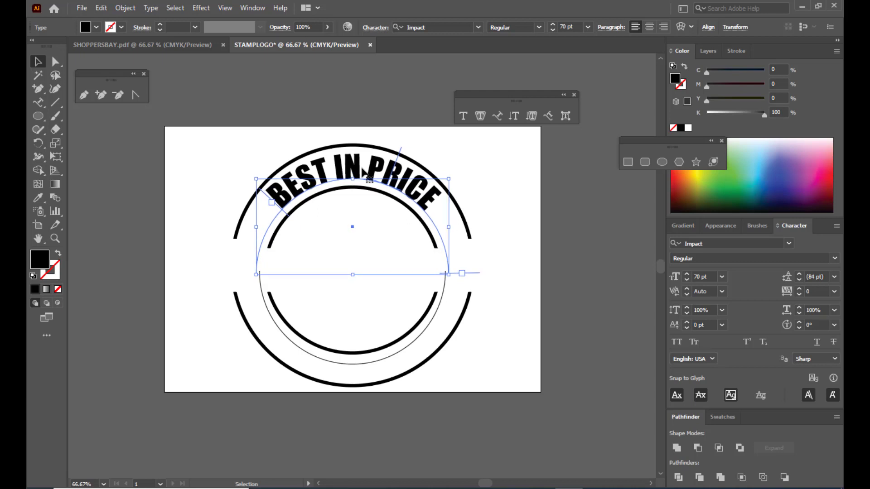
key(Down)
scroll(364, 173, up, 1)
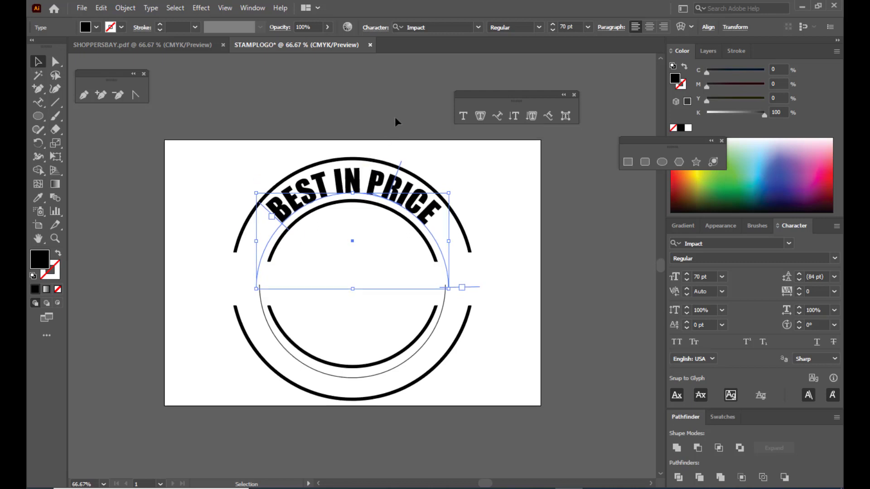
click(456, 128)
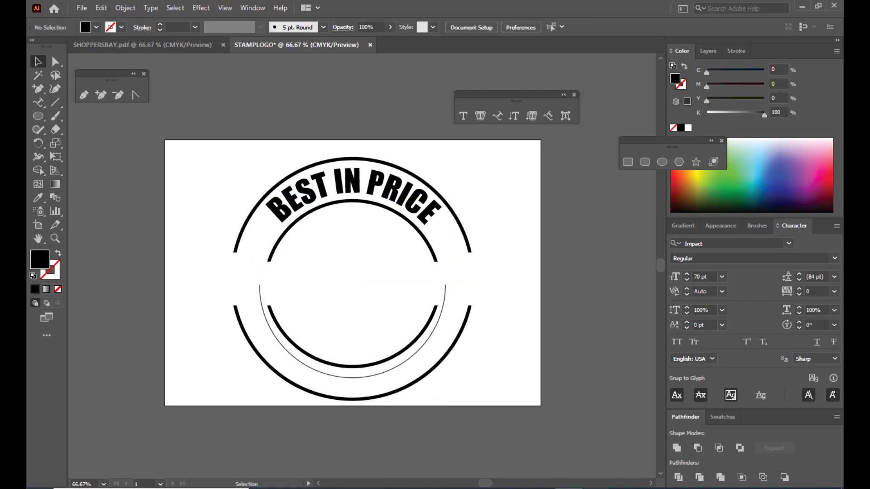
Place path text on the thin lower semicircle and replace the placeholder with "BEST".
click(444, 310)
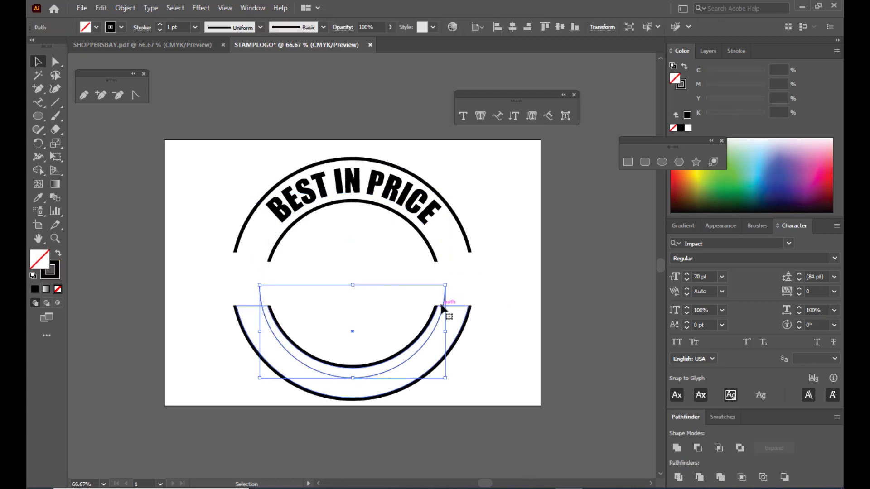
scroll(472, 290, down, 2)
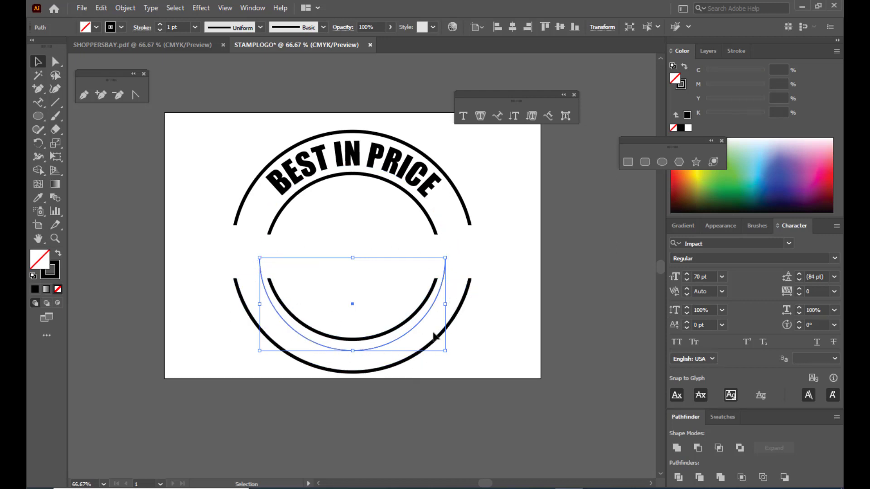
scroll(486, 277, down, 3)
drag(472, 91, 501, 83)
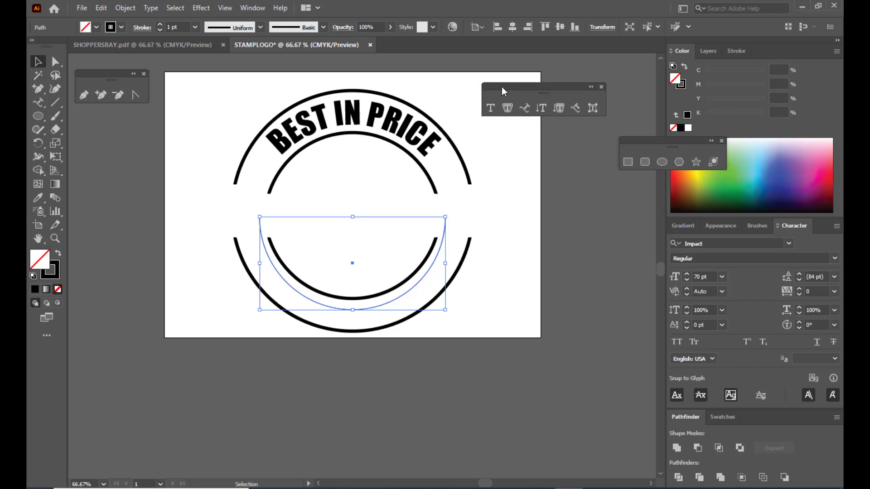
click(526, 108)
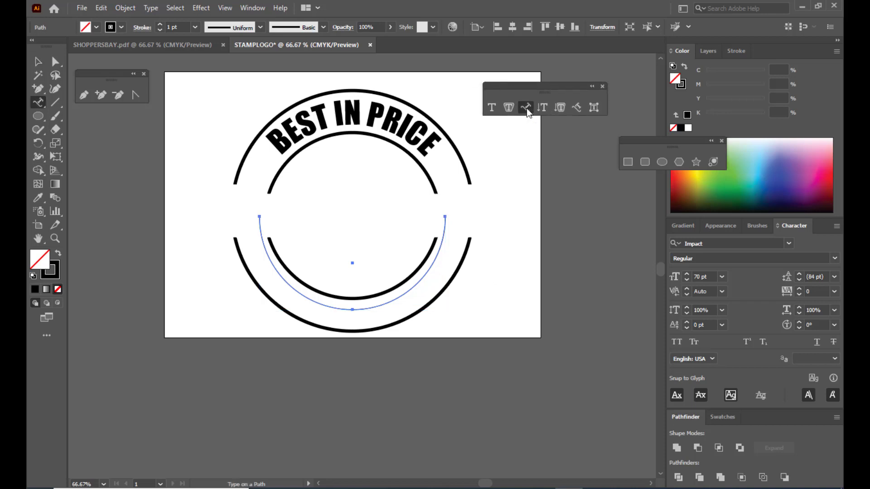
click(291, 286)
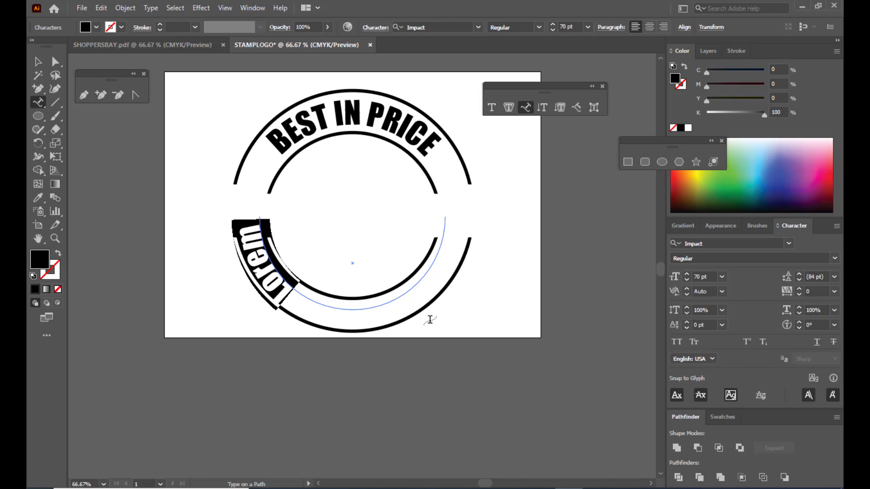
key(BackSpace)
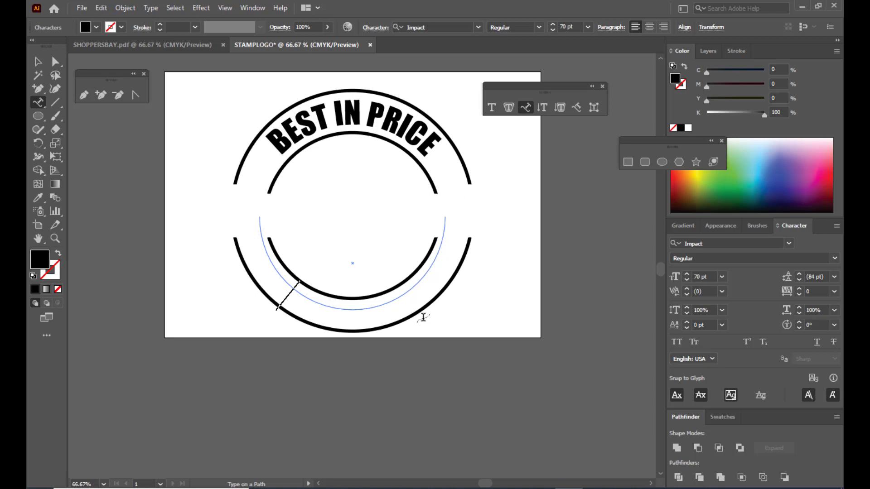
text(BEST)
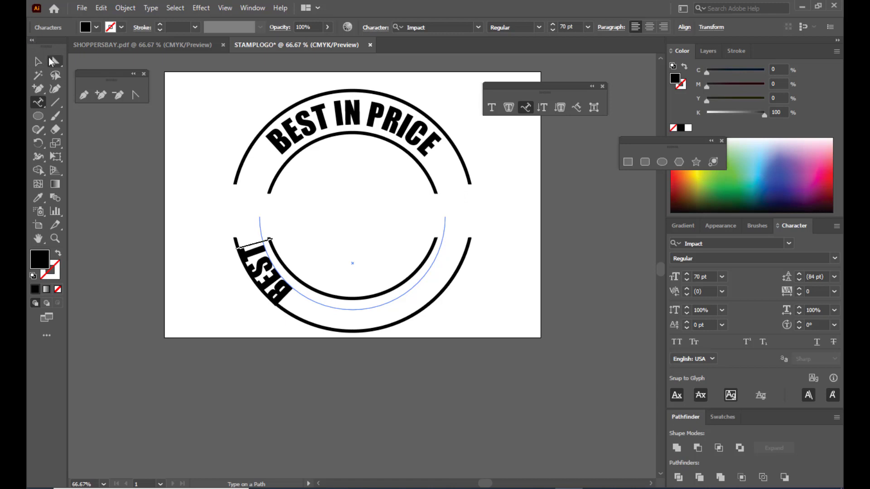
Slide the start of "BEST" to the right side of the lower semicircle and extend the text with "IN CHOICE".
click(54, 61)
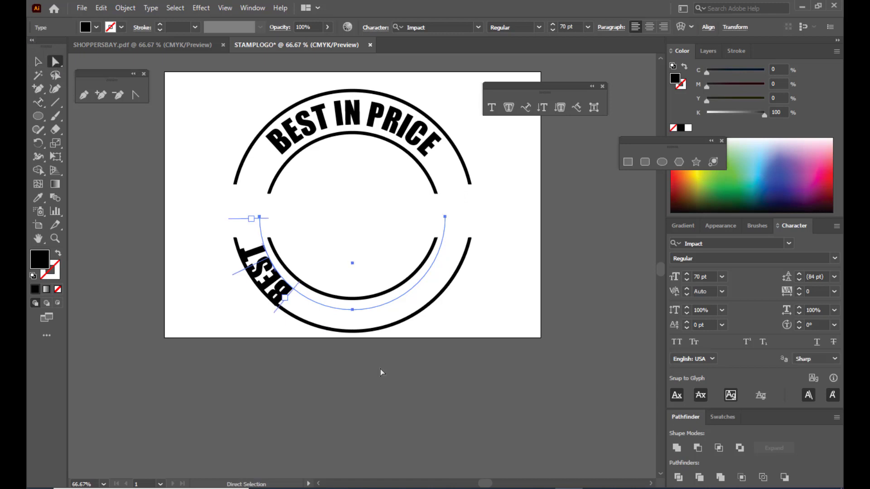
drag(291, 296, 472, 259)
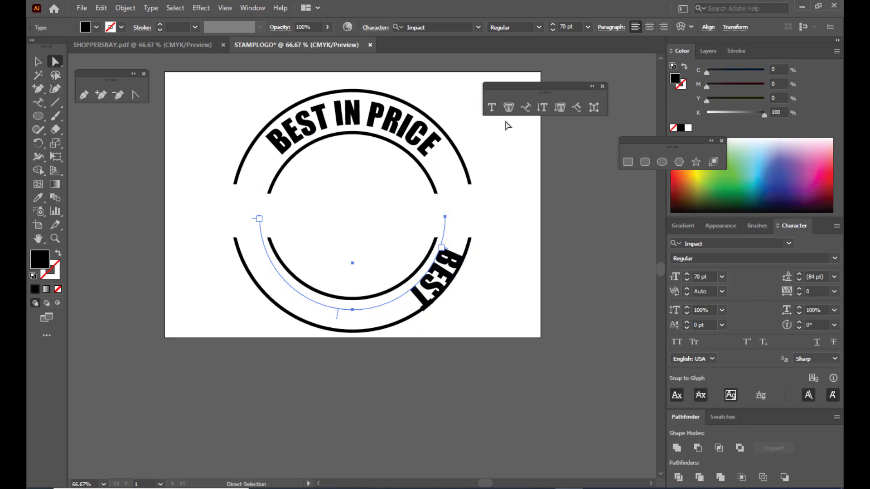
click(526, 107)
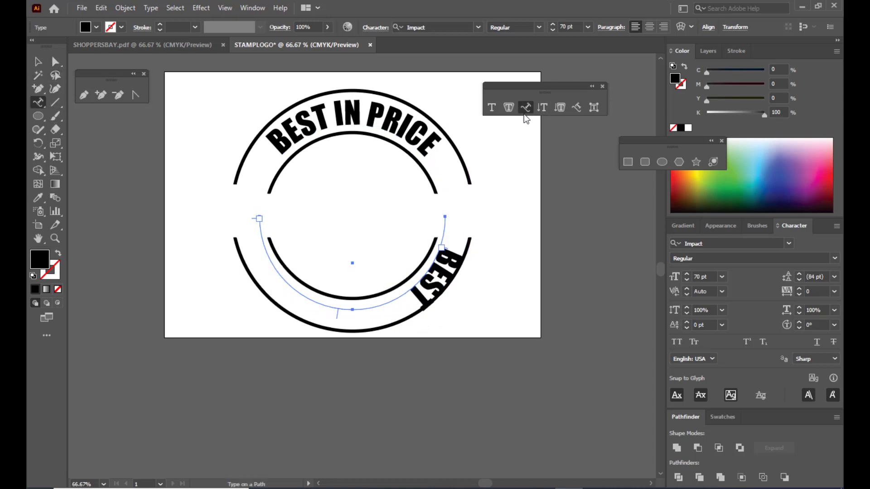
click(415, 288)
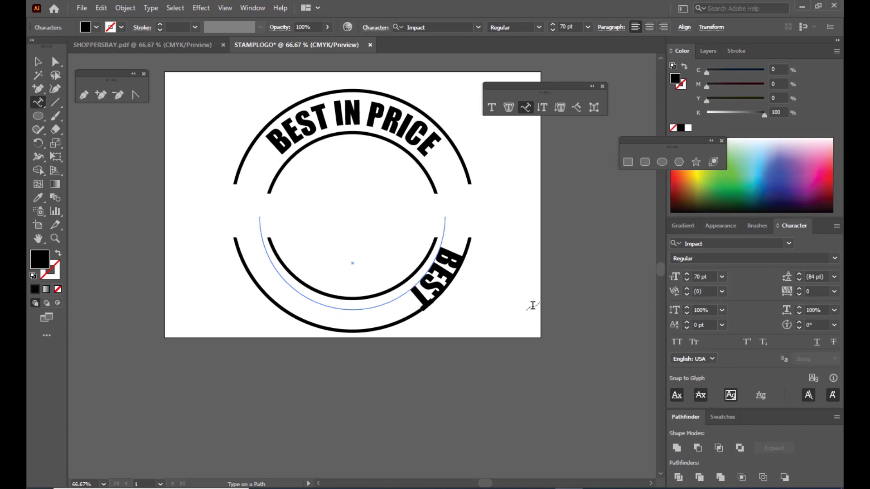
text(IN CHOICE)
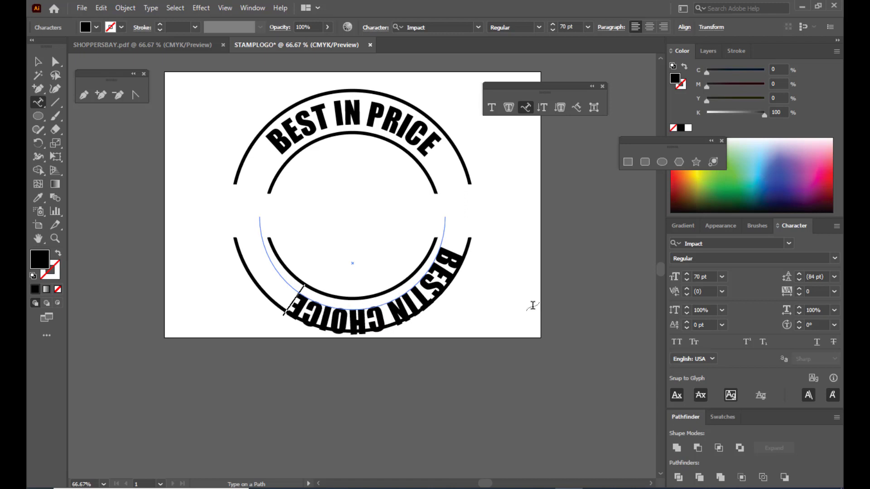
Slide the lower curved text along its path until it is centred at the bottom of the rings.
key(Escape)
key(a)
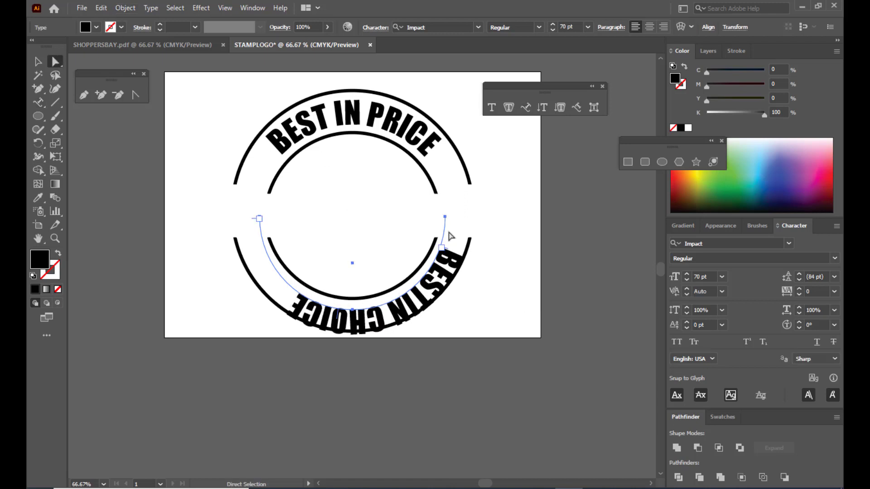
drag(449, 251, 429, 269)
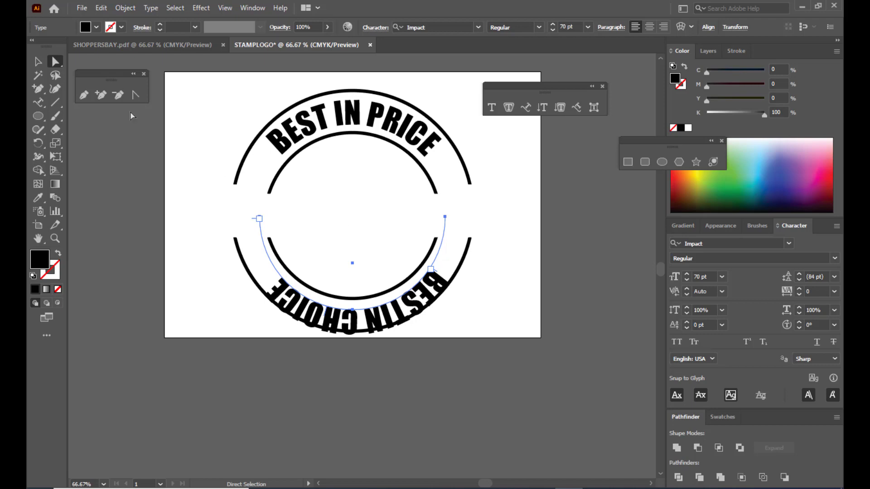
Flip the lower curved text "BEST IN CHOICE" in its Type on a Path options with Preview enabled.
click(151, 9)
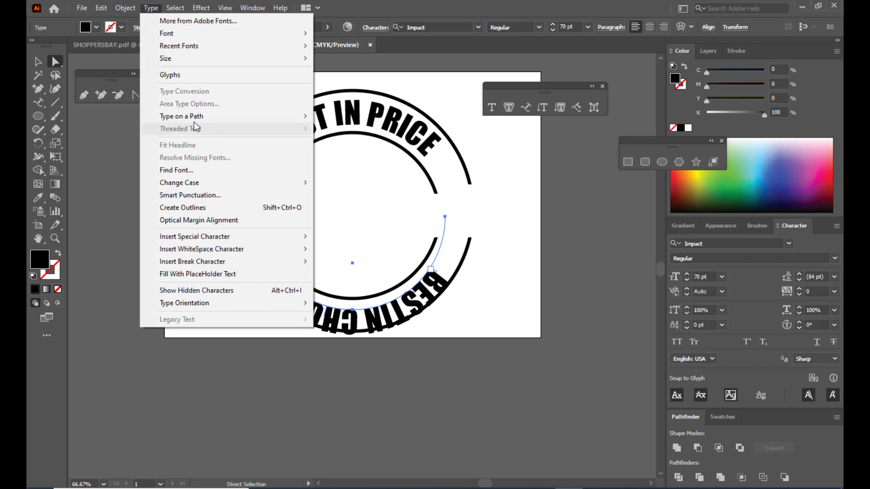
mouse_move(195, 118)
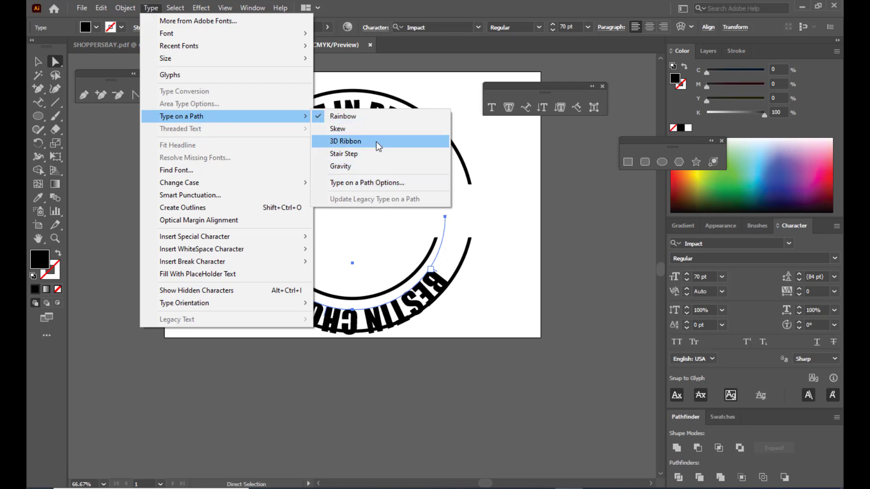
click(393, 183)
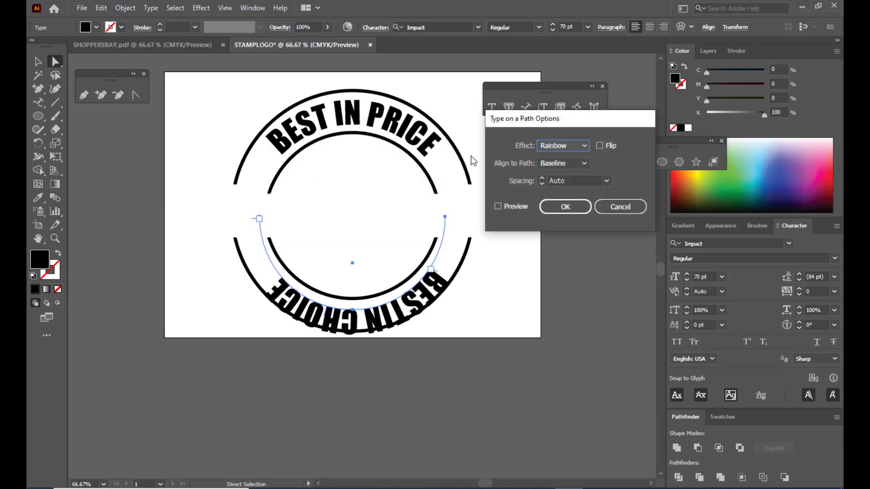
drag(520, 118, 566, 170)
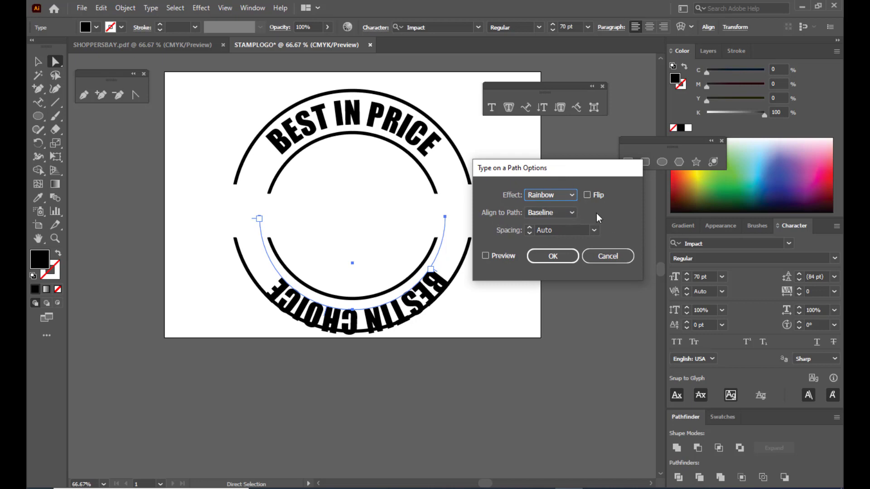
drag(555, 172, 556, 142)
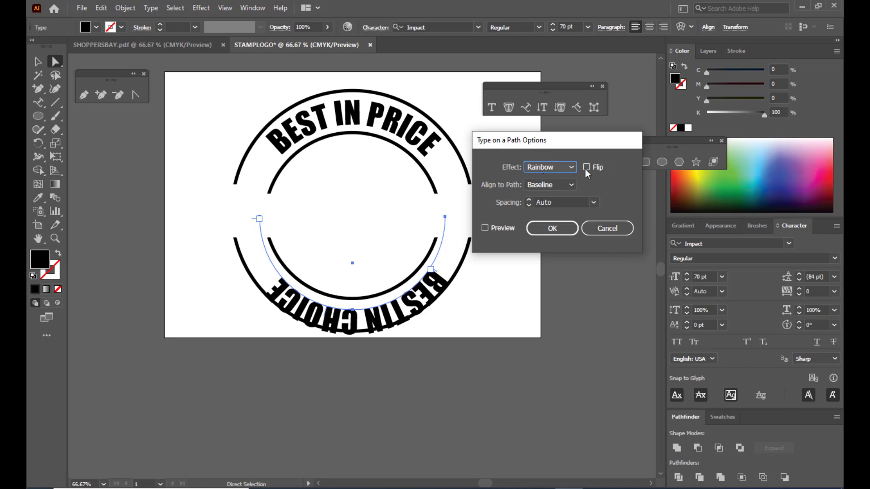
click(487, 228)
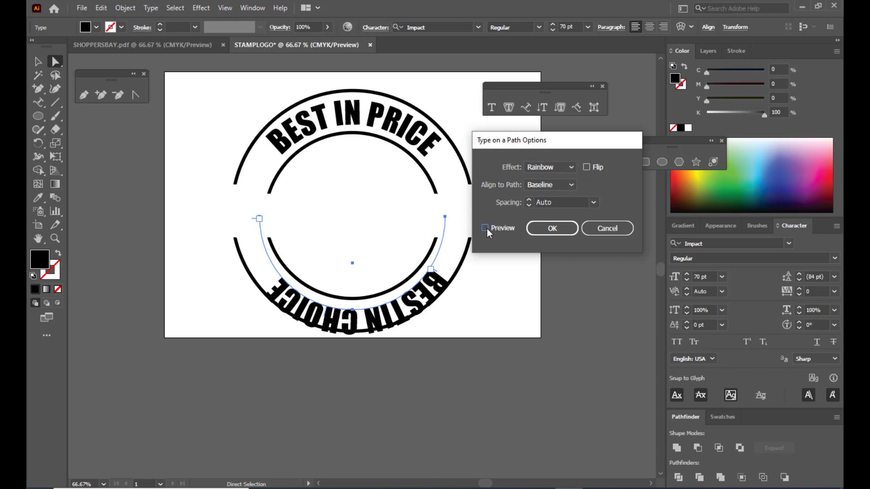
click(587, 167)
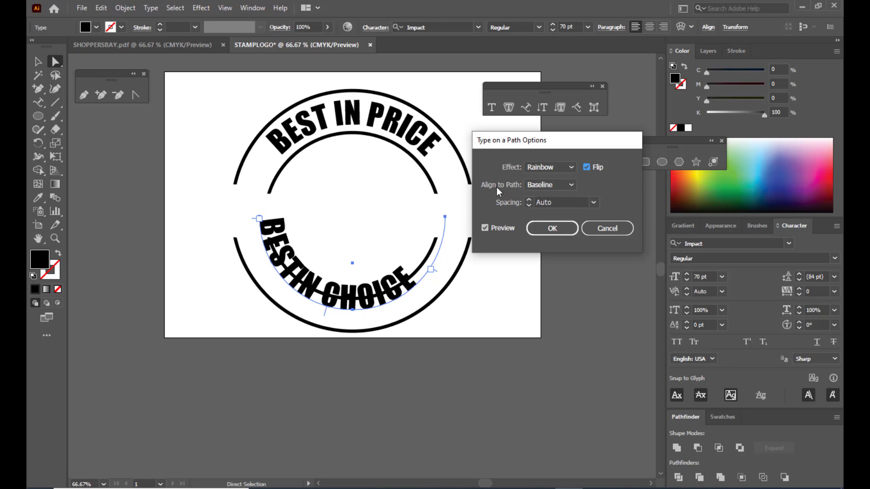
Compare the path alignments Descender and Center for the flipped text, and apply Ascender with the Rainbow effect.
click(548, 186)
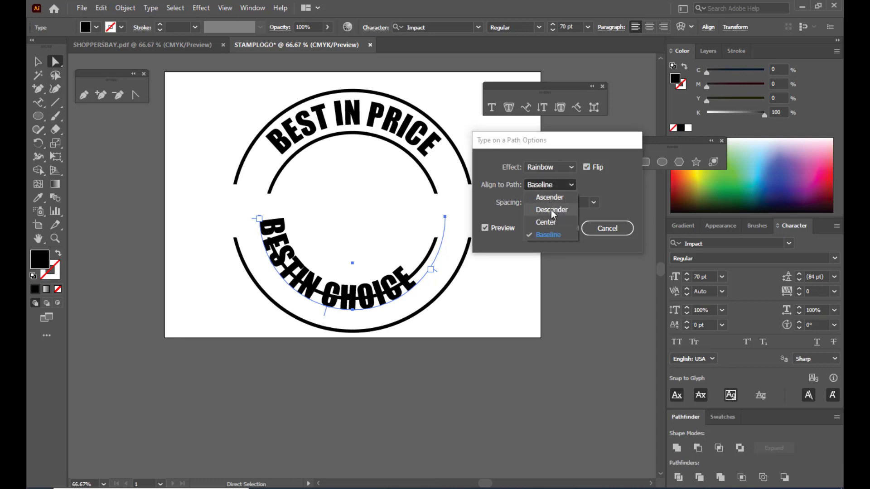
click(552, 199)
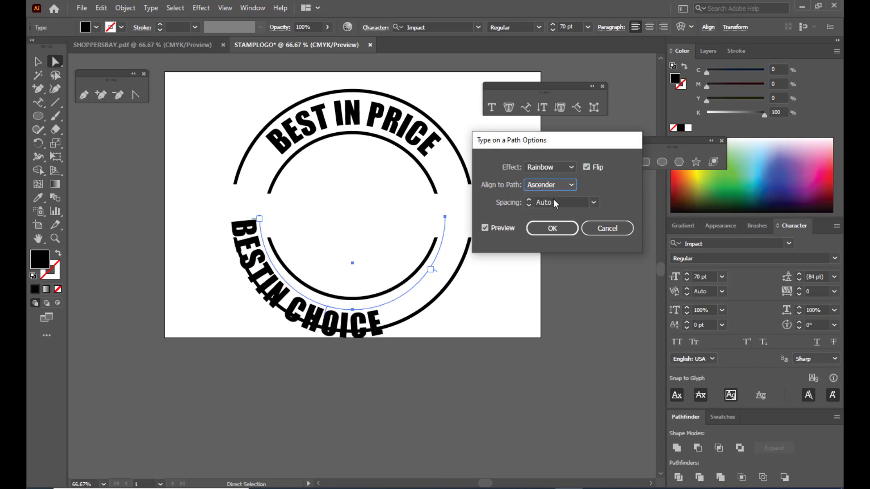
click(552, 187)
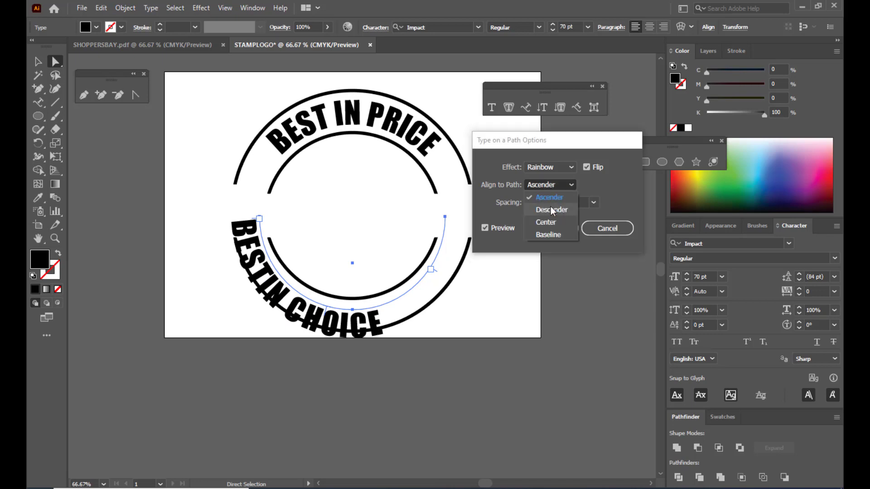
click(551, 209)
click(549, 185)
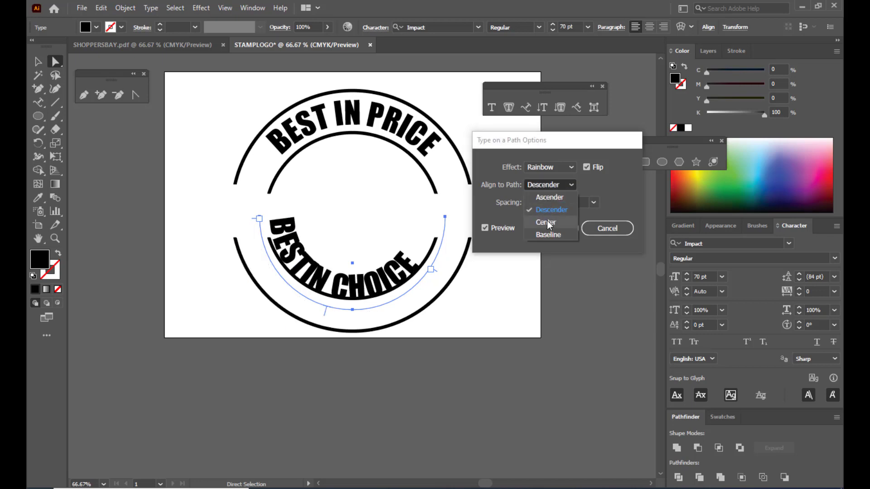
click(547, 223)
click(546, 188)
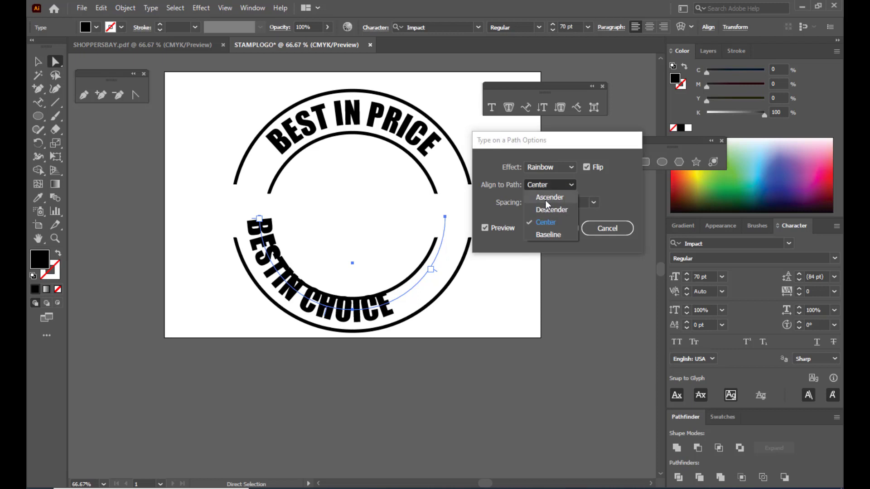
click(545, 197)
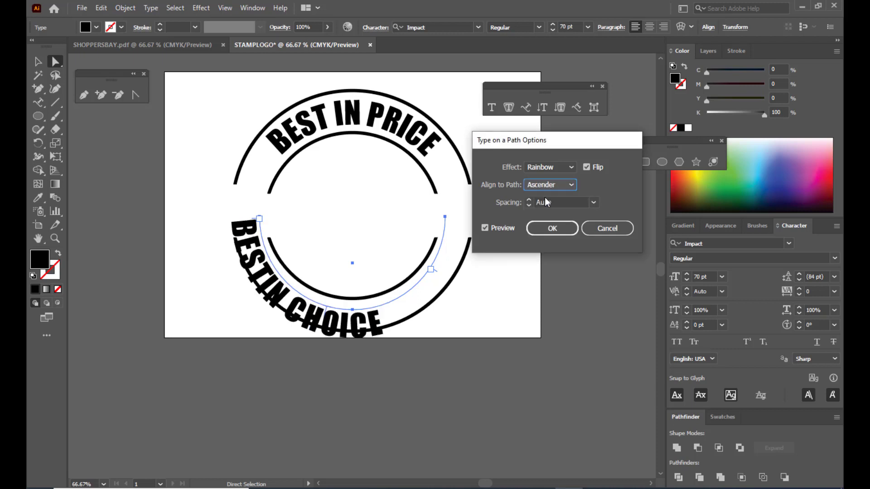
drag(548, 140, 544, 140)
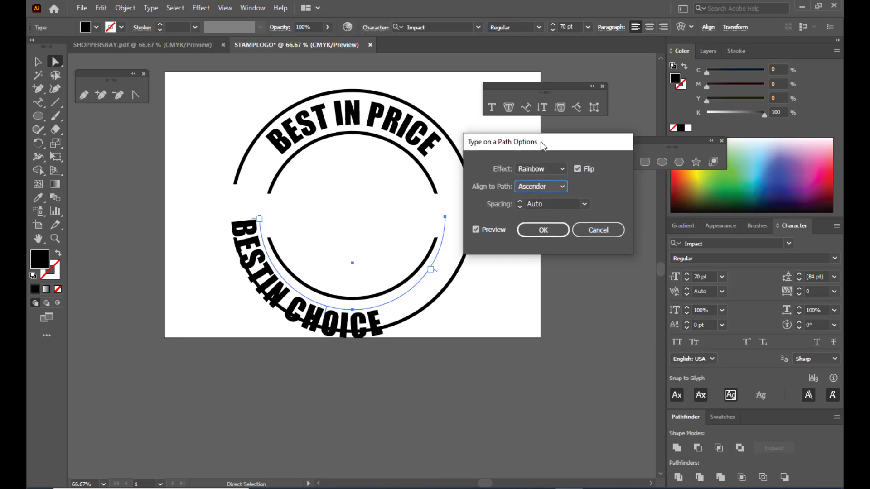
click(548, 227)
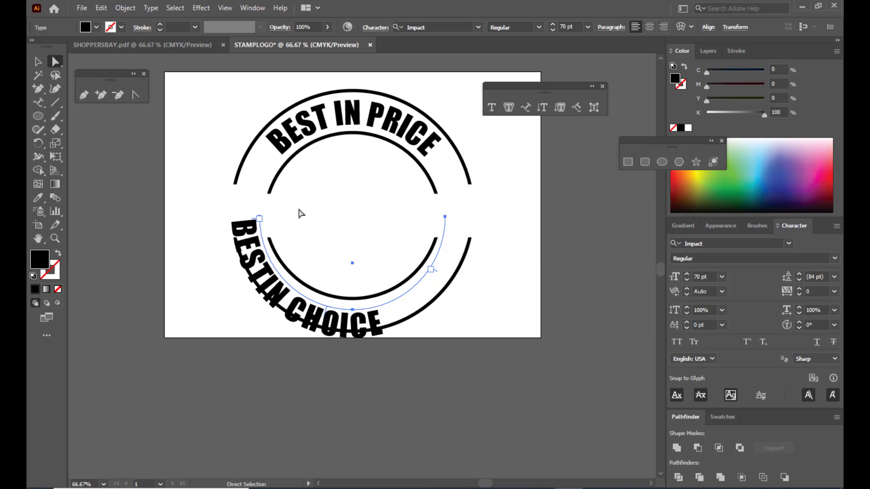
Add a space between "BEST" and "IN", and slide the lower text along its path to centre it at the bottom.
click(527, 108)
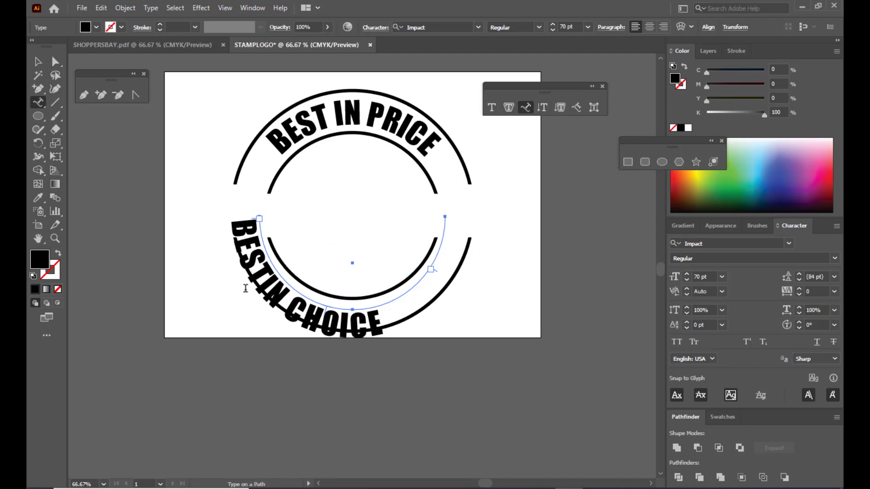
click(269, 275)
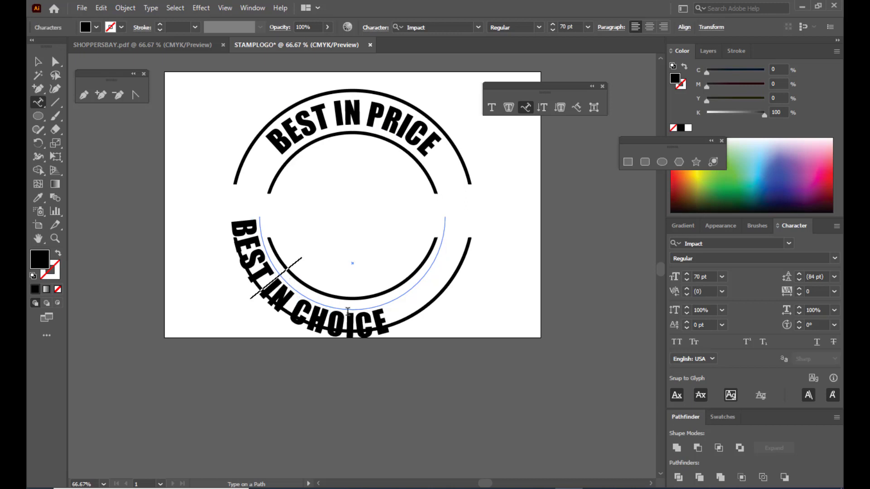
click(55, 61)
click(256, 222)
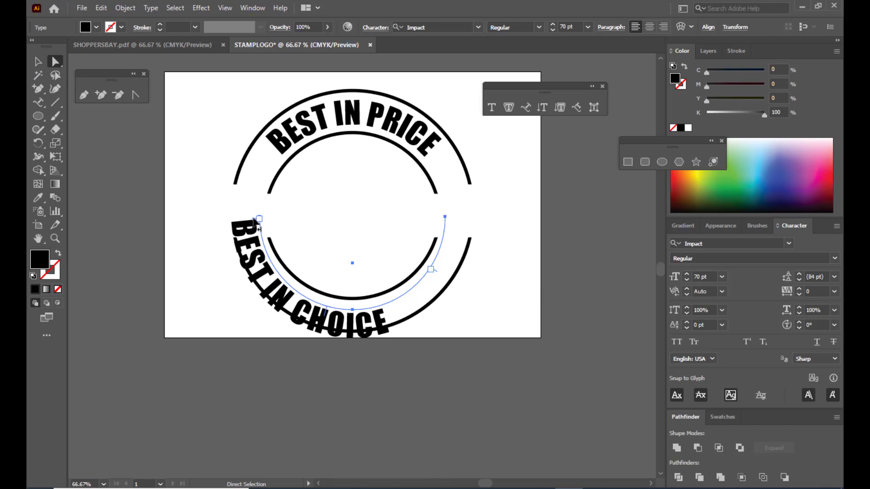
drag(257, 222, 283, 270)
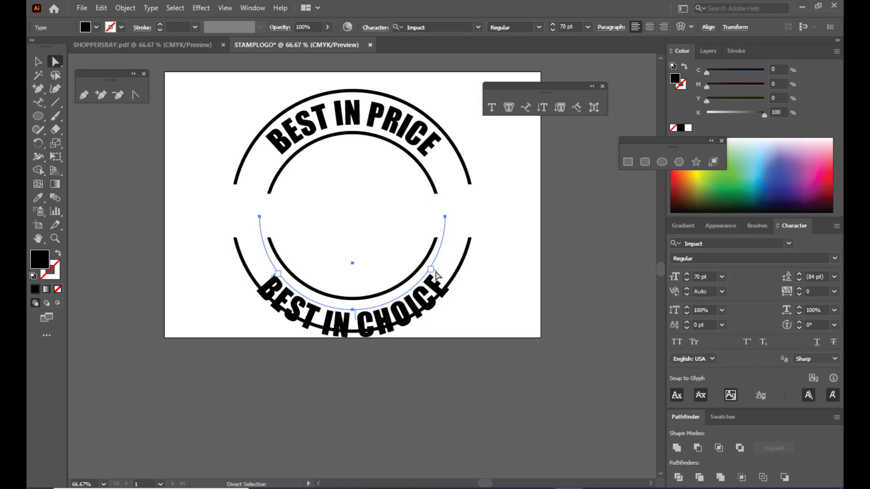
drag(435, 274, 442, 271)
Move the lower curved text "BEST IN CHOICE" up so it sits between the two lower arcs.
click(38, 61)
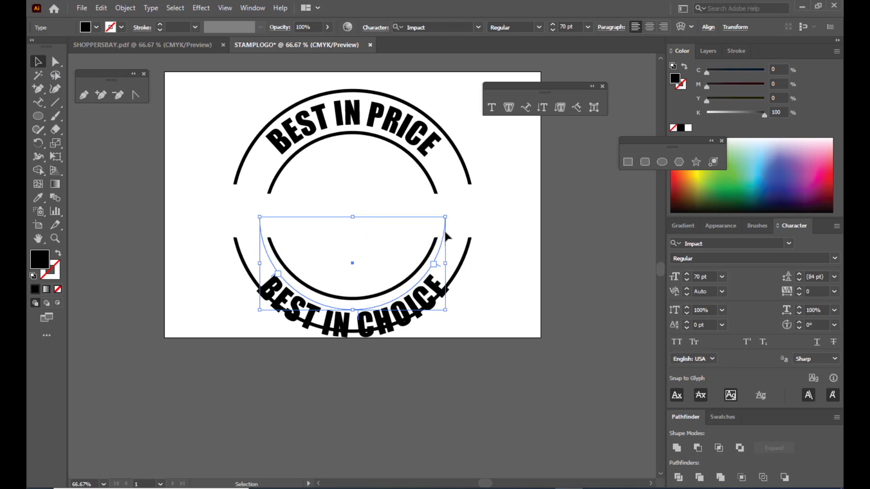
shift+click(402, 330)
drag(395, 319, 420, 308)
click(532, 237)
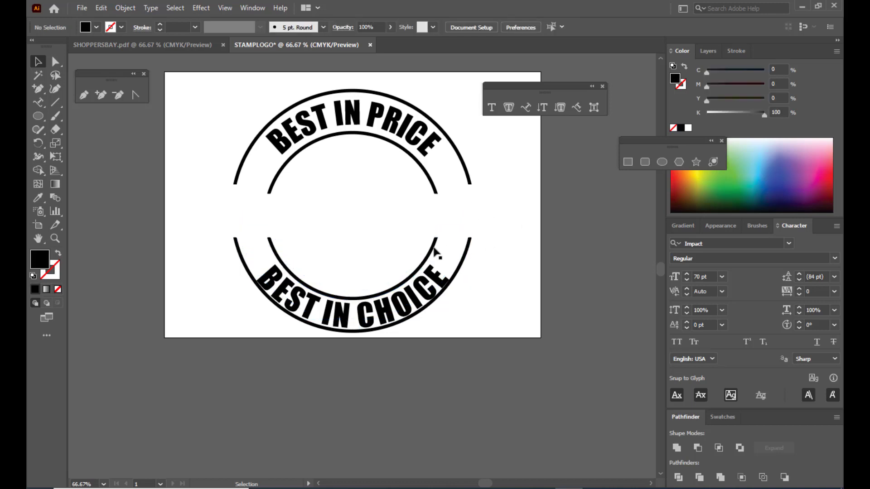
Nudge the inner lower arc up to open a gap above the text "BEST IN CHOICE".
click(433, 248)
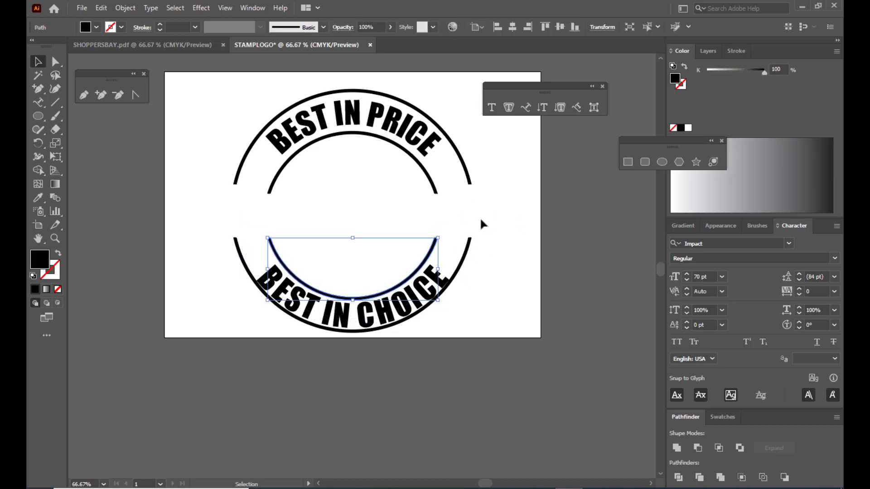
key(Up)
key(Up)
key(Up)
key(Up)
key(Up)
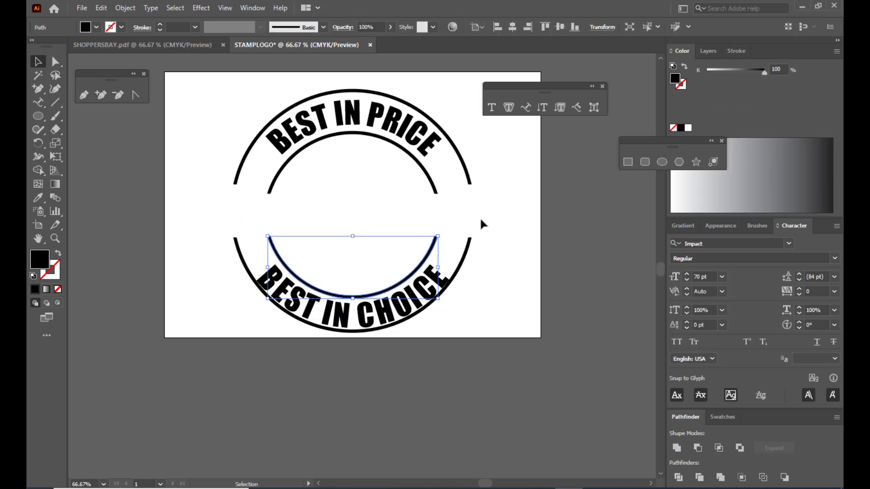
key(Up)
key(Up)
key(Up)
key(Up)
key(Up)
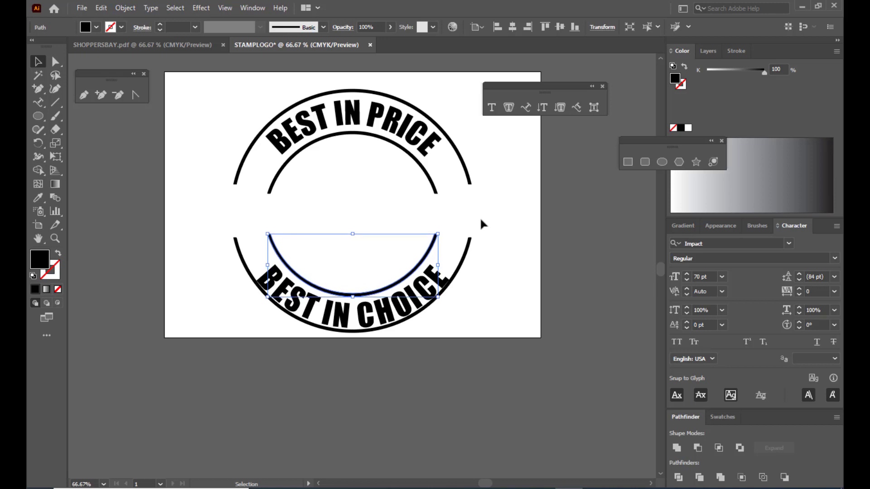
key(Up)
key(Up)
key(Up)
key(Up)
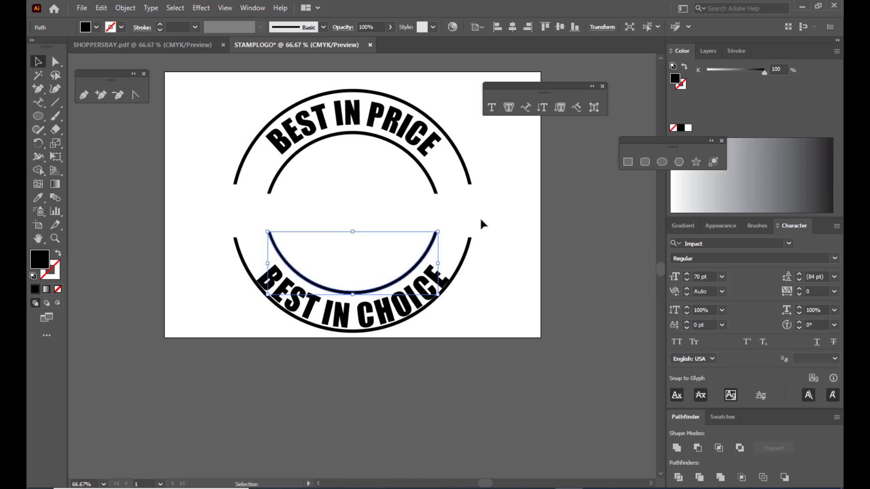
Nudge the curved text "BEST IN CHOICE" up until it clears the outer lower arc.
click(385, 317)
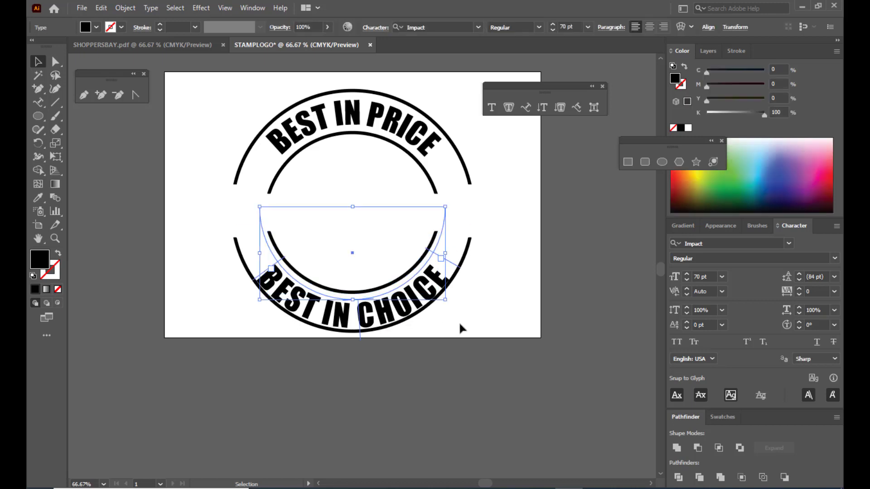
key(Up)
key(Up)
key(Up)
key(Up)
key(Up)
key(Up)
key(Up)
key(Up)
key(Up)
key(Up)
key(Up)
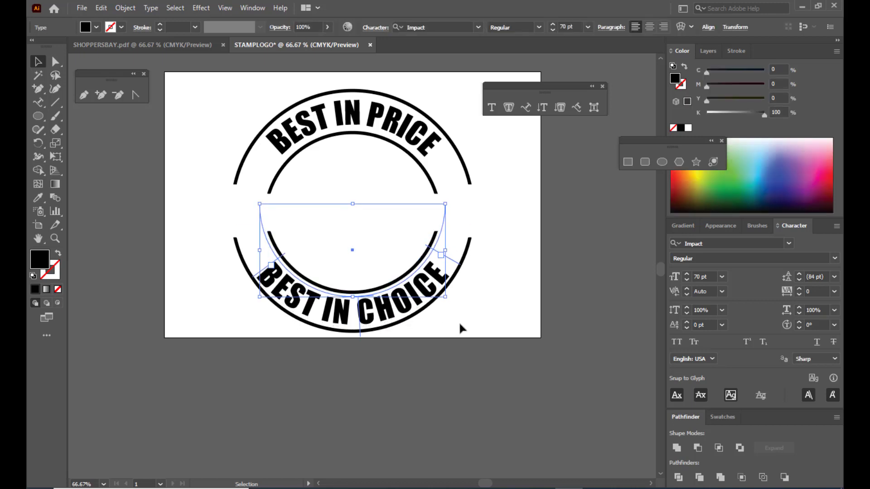
click(503, 267)
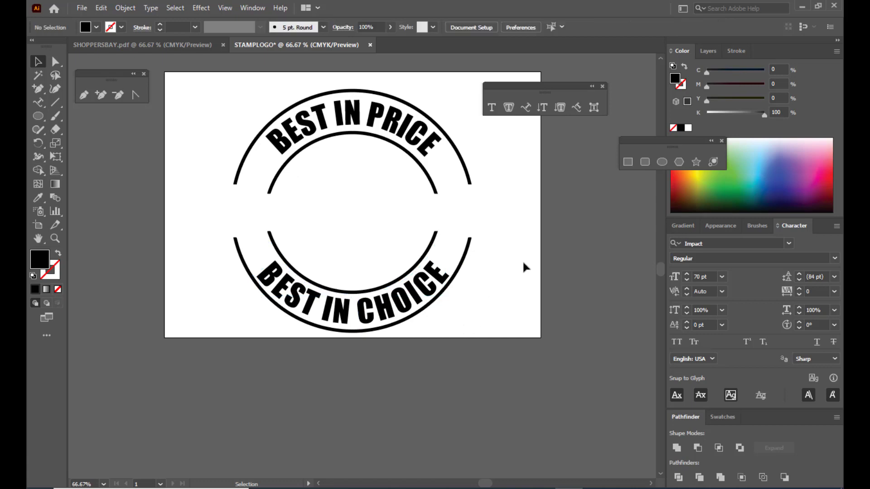
Fine-tune the inner lower arc and the text "BEST IN CHOICE" slightly upward to even out their spacing.
click(443, 249)
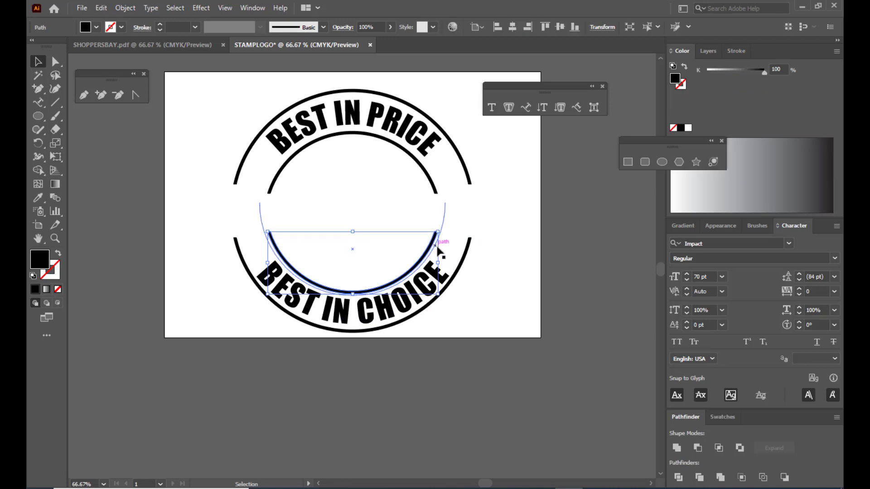
click(508, 263)
click(442, 299)
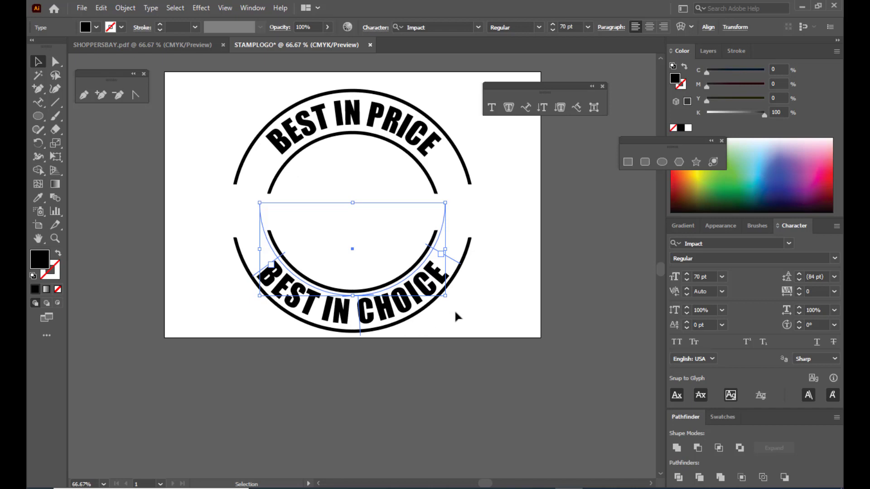
Nudge the outer lower arc down for even spacing around "BEST IN CHOICE", and shift the floating type tools away from the artwork.
click(469, 245)
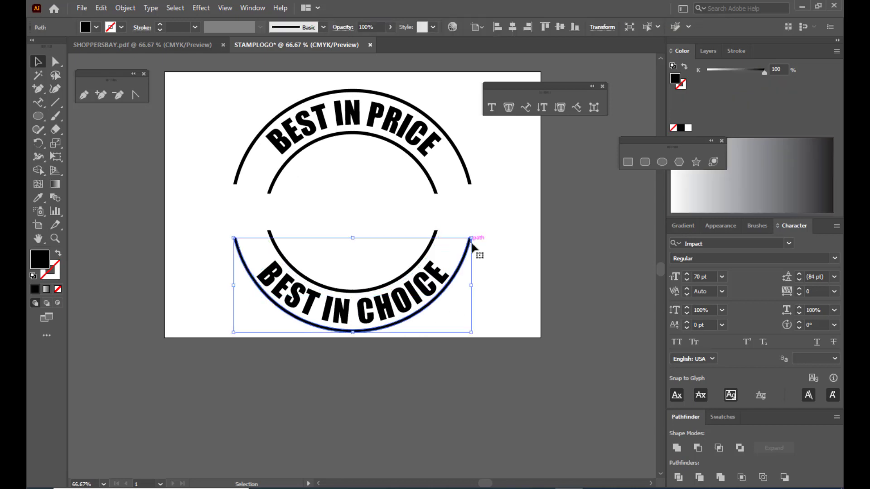
key(Down)
key(Down)
key(Down)
key(Down)
key(Down)
key(Down)
key(Down)
key(Down)
key(Down)
key(Down)
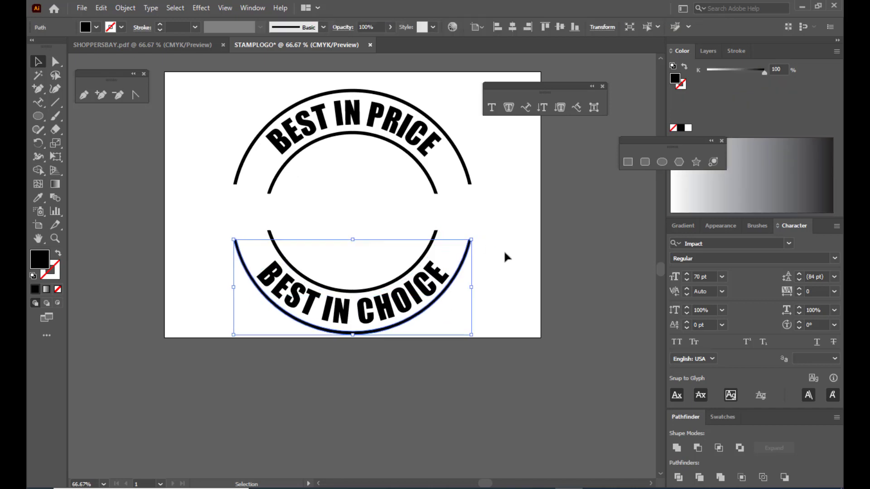
key(Down)
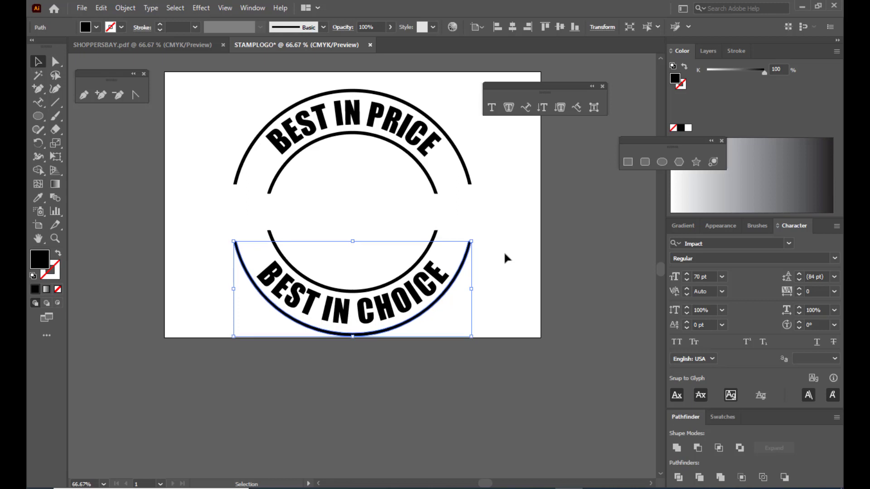
click(531, 213)
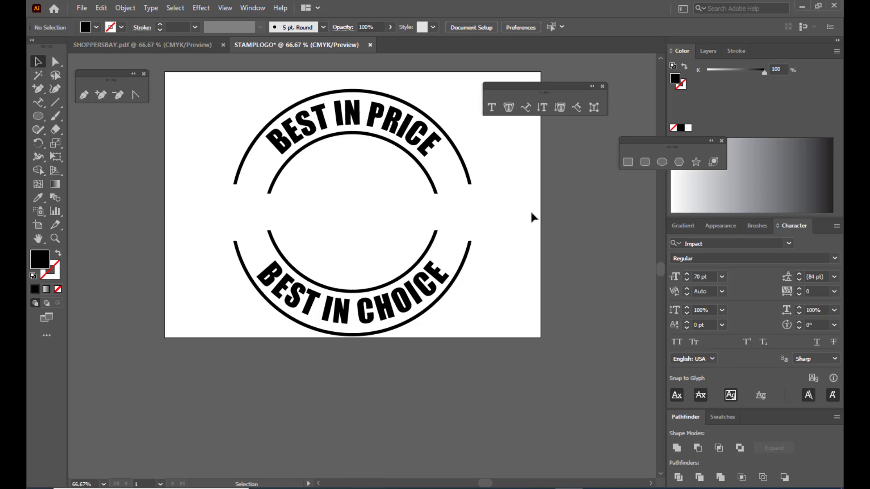
drag(515, 91, 551, 78)
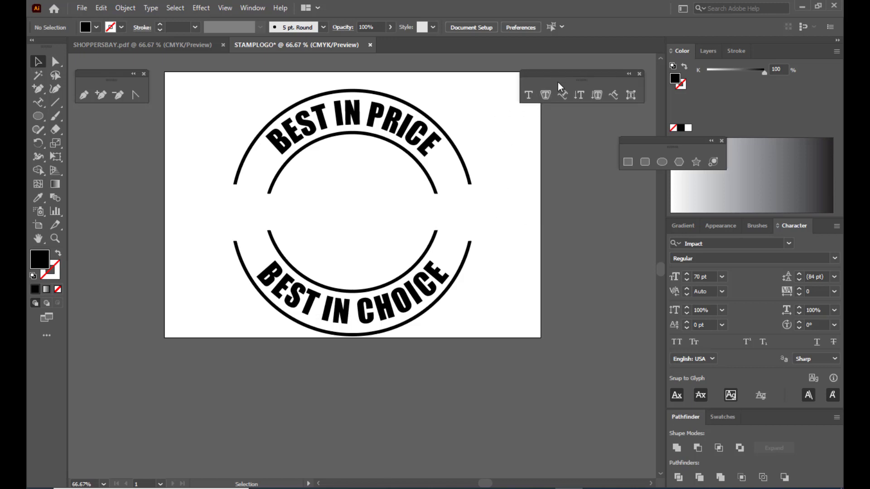
Draw a filled black rounded rectangle across the gap between the upper and lower arcs and fully round its ends.
drag(667, 138, 658, 141)
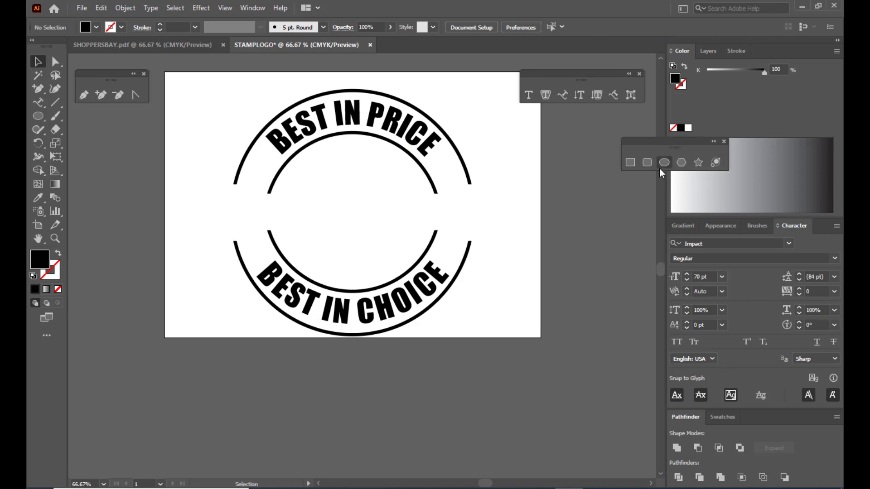
click(648, 163)
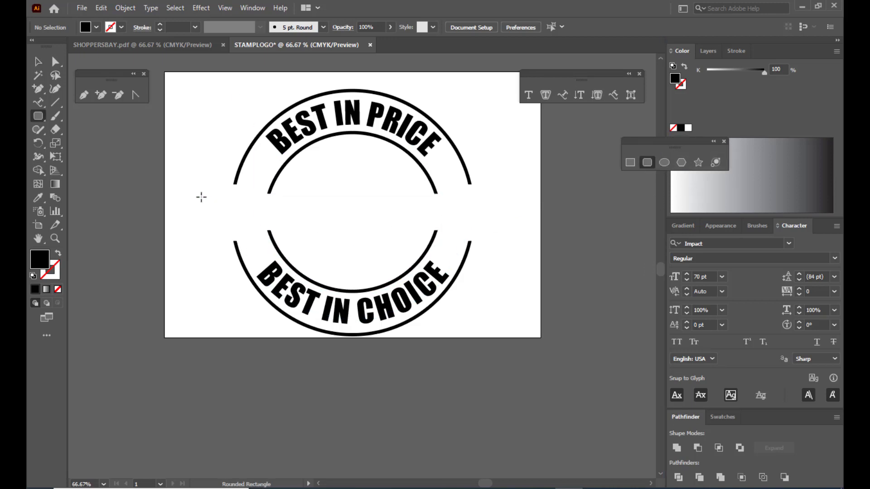
drag(199, 193, 521, 231)
click(56, 61)
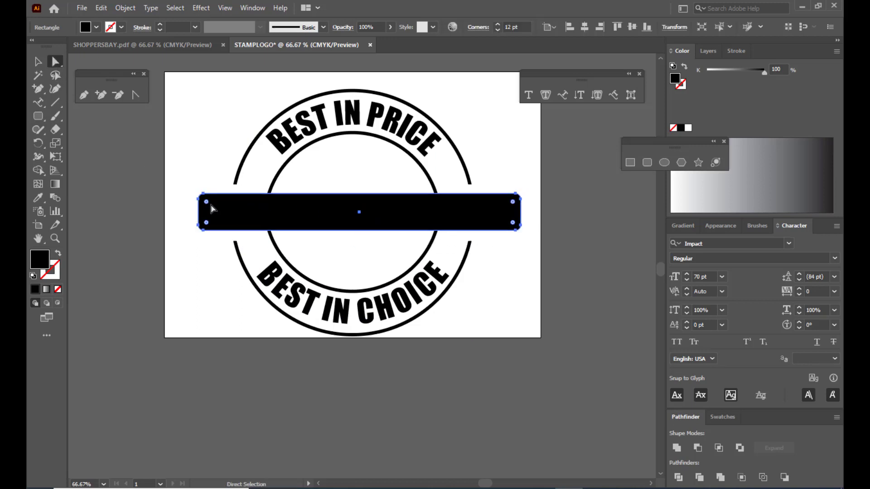
drag(206, 202, 233, 215)
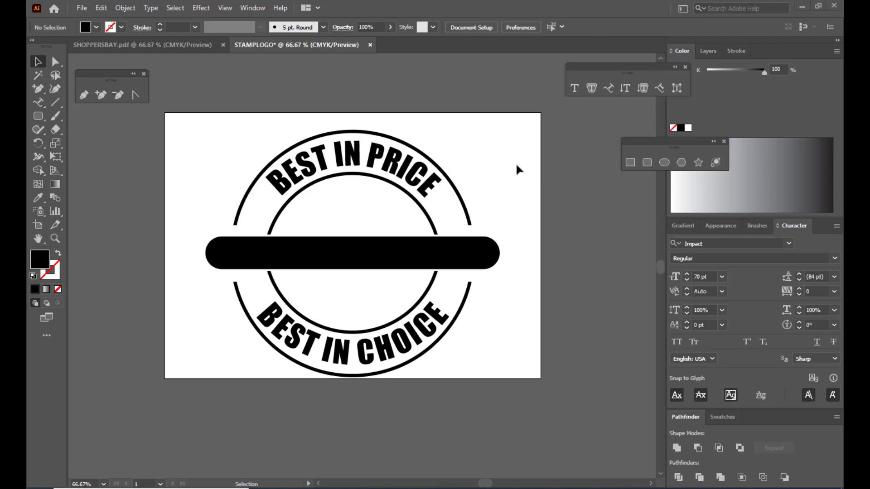
Extend the artboard above and below the stamp to a height of about 692 pt.
scroll(516, 162, up, 1)
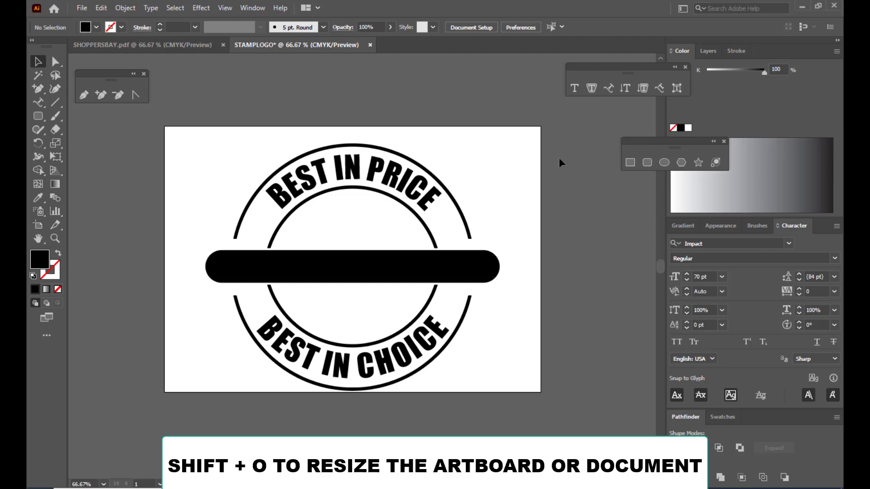
key(shift+o)
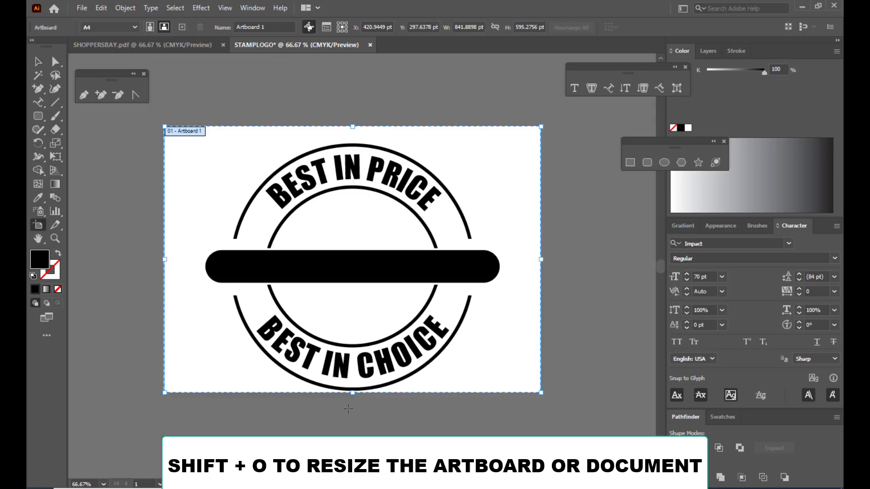
drag(353, 393, 353, 404)
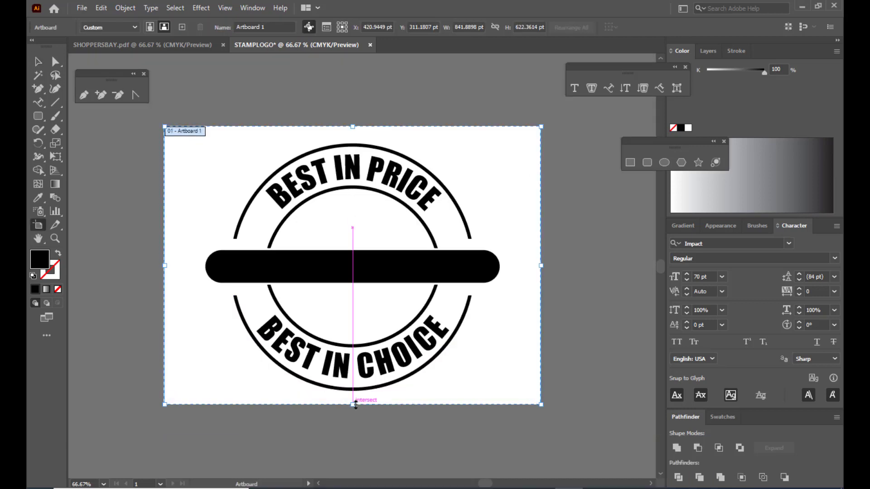
drag(353, 126, 353, 114)
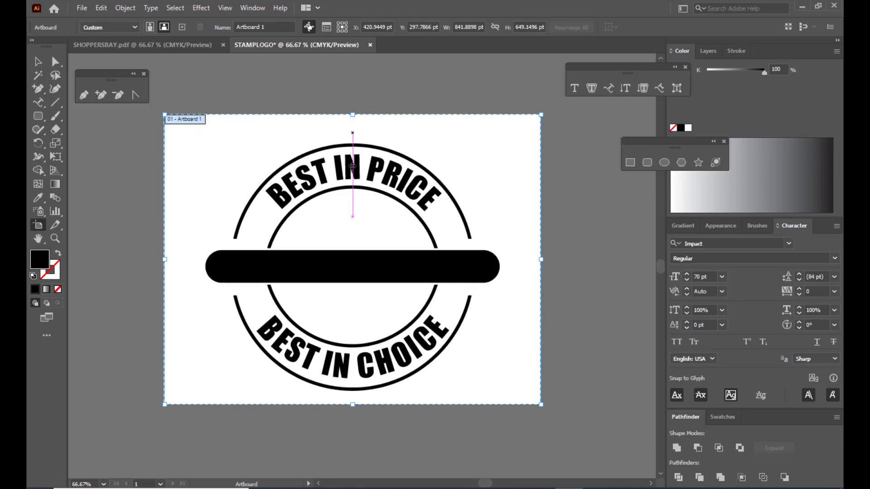
drag(352, 405, 354, 423)
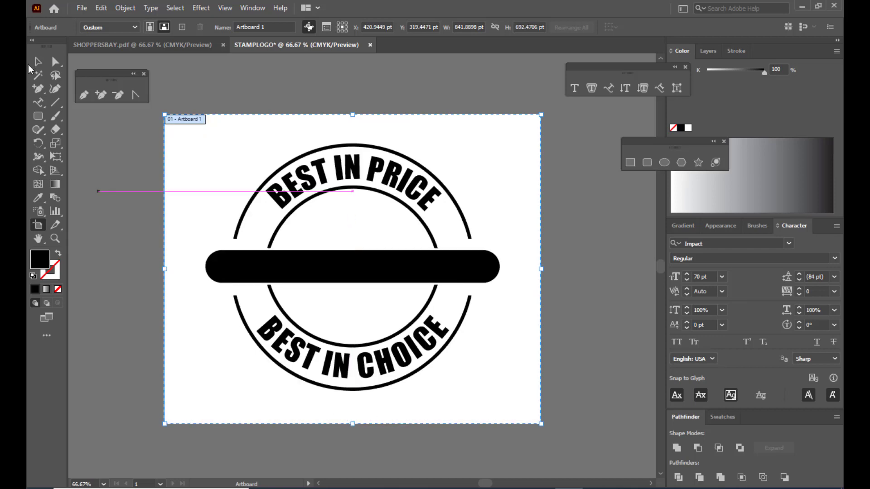
click(38, 61)
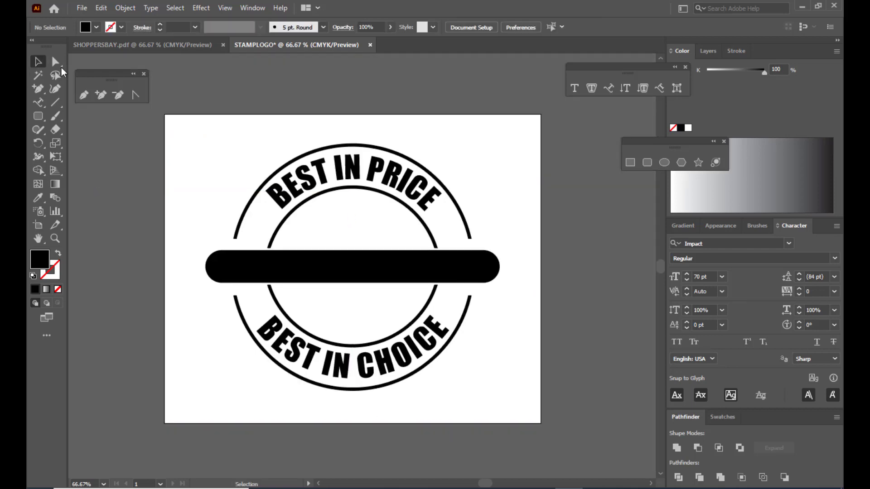
Duplicate the outer upper arc in place and scale the copy up slightly from its center.
click(450, 194)
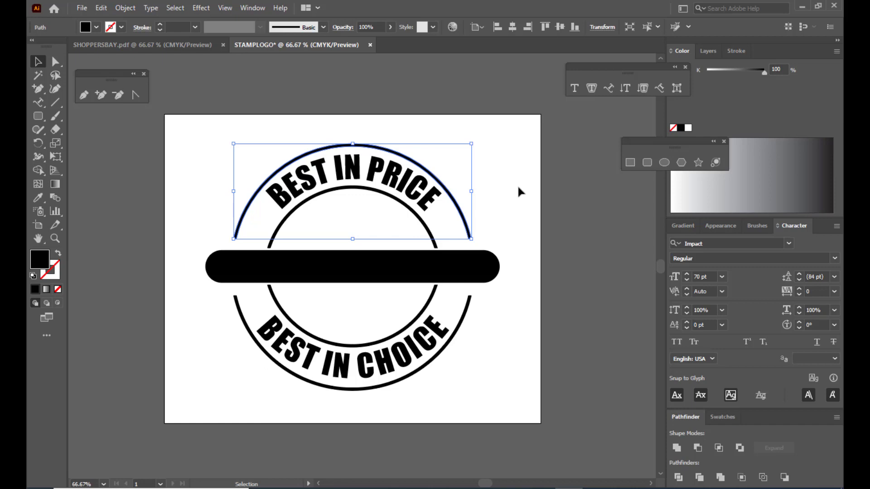
key(ctrl+c)
key(ctrl+f)
drag(471, 143, 488, 121)
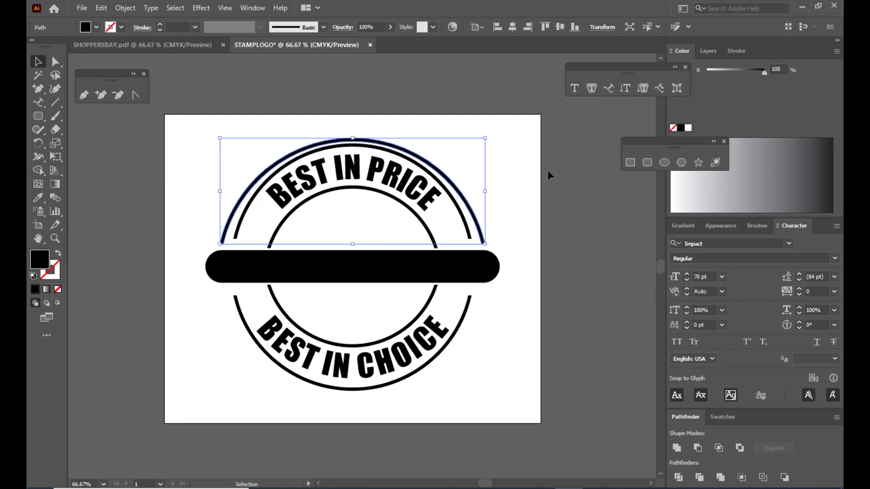
Nudge the enlarged upper arc up to leave an even gap around the arc beneath it.
key(shift+Up)
key(shift+Up)
key(shift+Up)
key(Down)
key(Down)
key(Down)
key(Down)
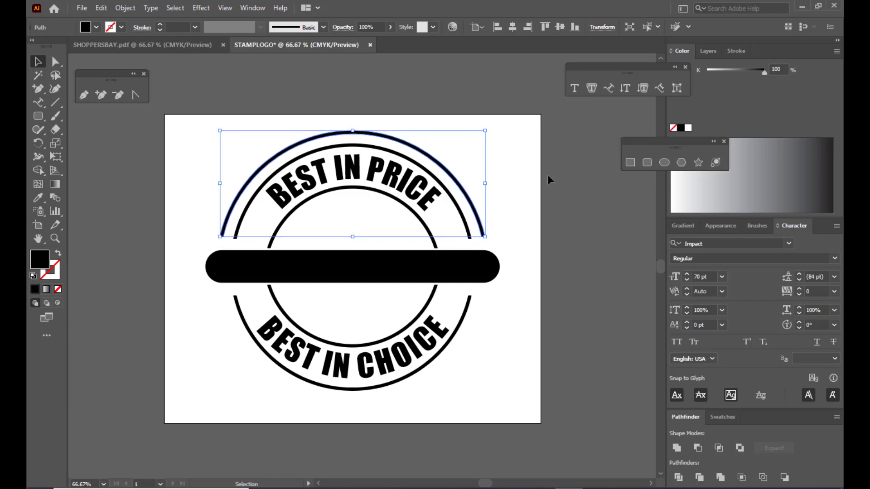
key(Up)
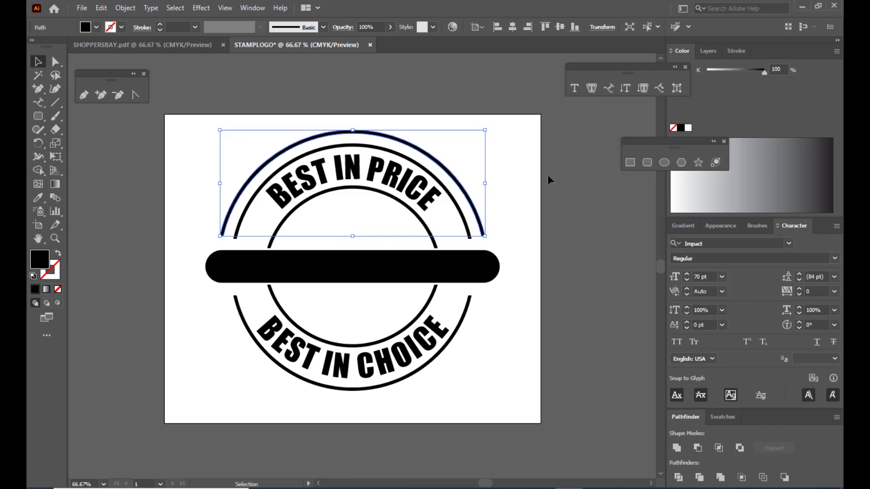
click(524, 181)
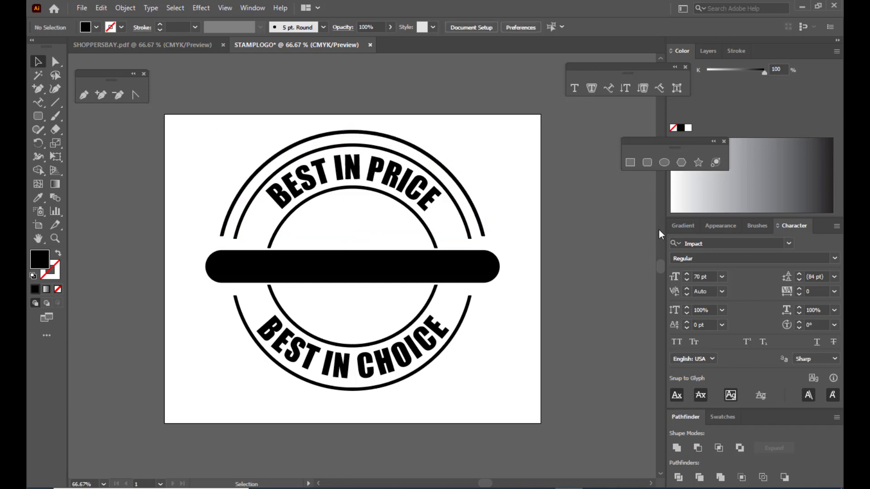
Duplicate the outer lower arc in place and nudge the copy down slightly below the original.
click(466, 319)
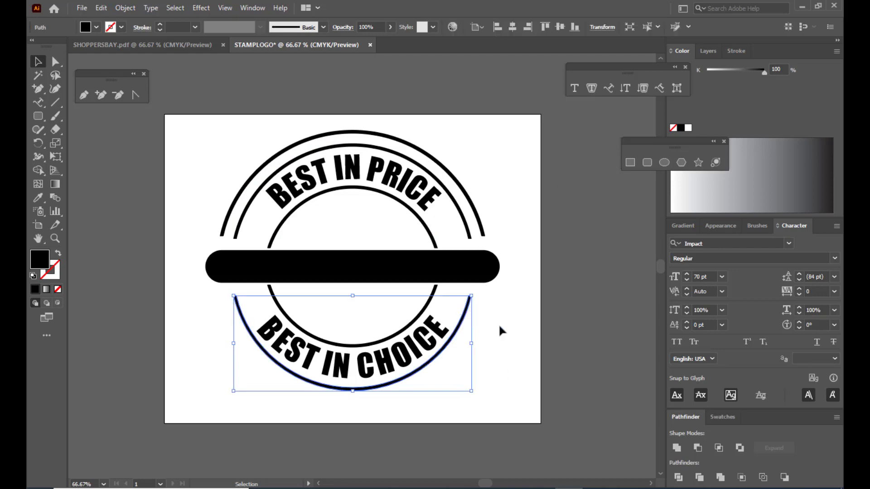
key(ctrl)
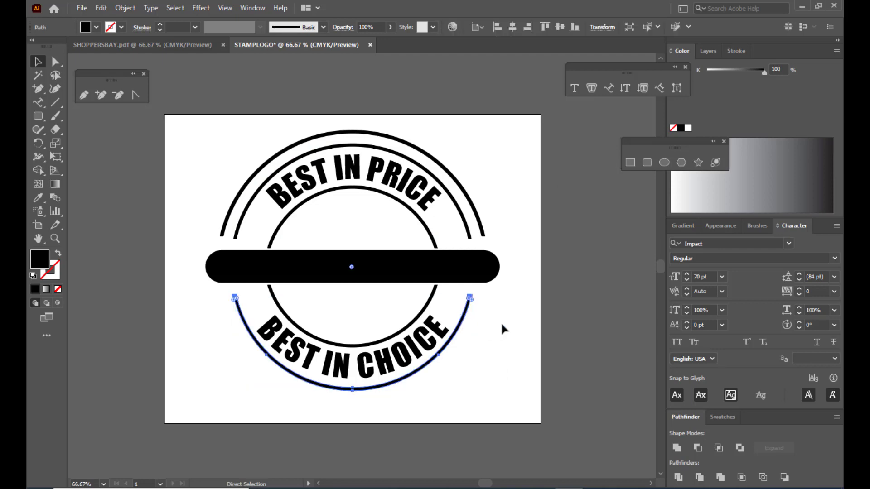
key(ctrl)
key(ctrl)
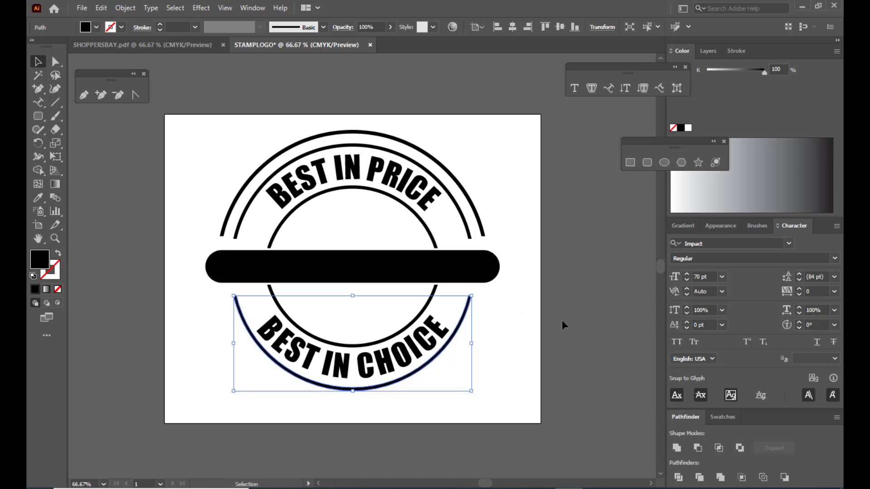
key(Down)
key(Down)
key(Down)
key(Down)
key(Down)
key(Down)
key(Down)
key(Down)
key(Down)
key(Down)
key(Down)
key(Down)
key(Down)
key(Down)
key(Down)
key(Down)
key(Down)
key(Down)
key(Down)
key(Down)
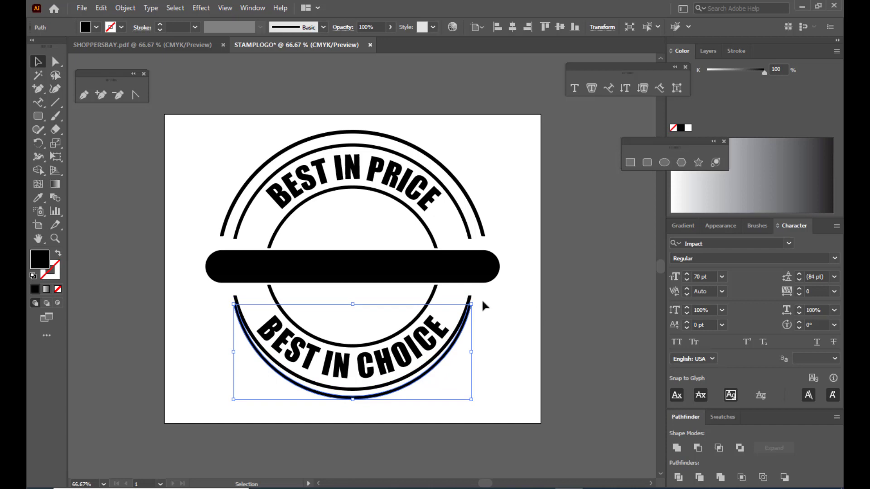
Scale the copied lower arc up from its center and nudge it down to form an evenly spaced outer ring.
drag(474, 304, 490, 297)
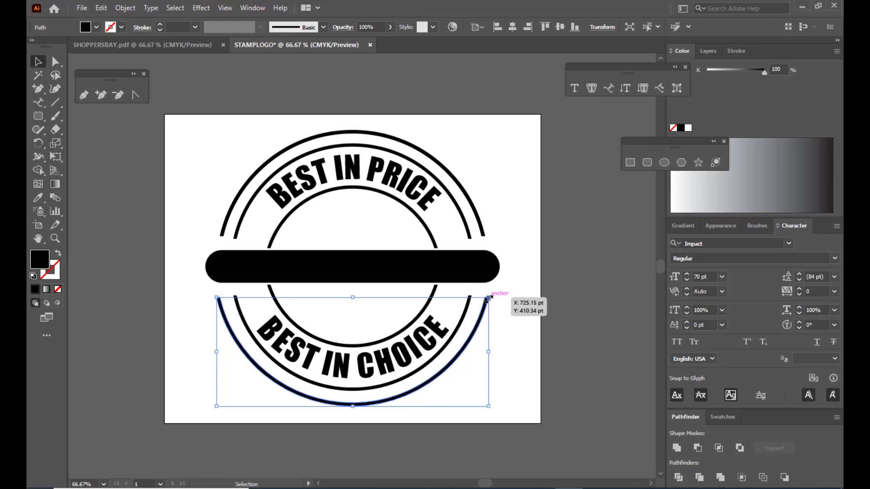
drag(488, 298, 489, 297)
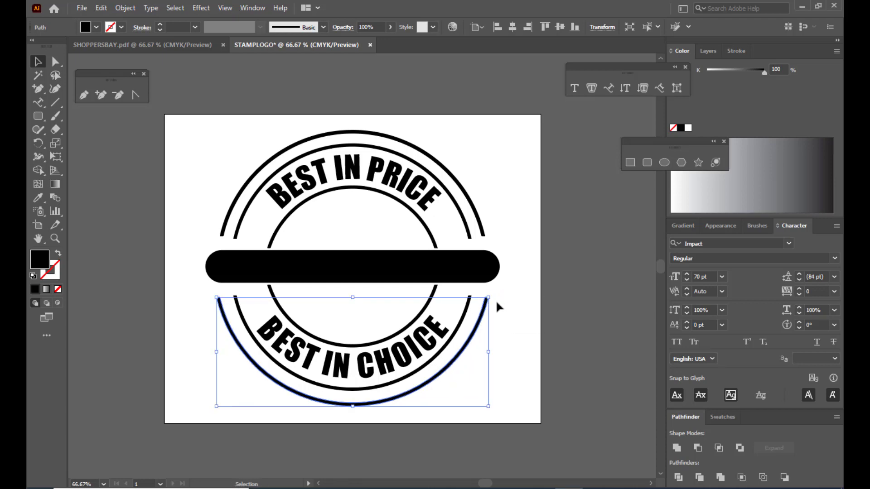
key(Down)
key(Down)
key(Down)
key(Down)
key(Down)
key(Down)
key(Down)
key(Down)
key(Down)
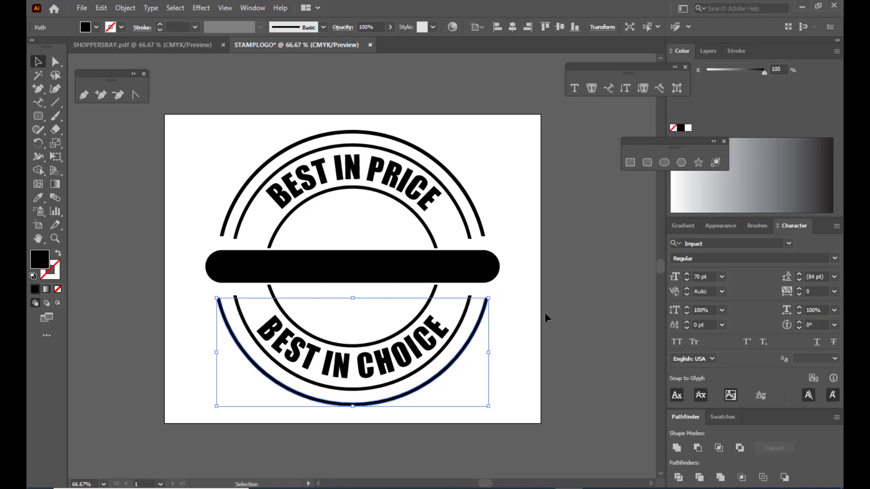
key(Down)
key(Down)
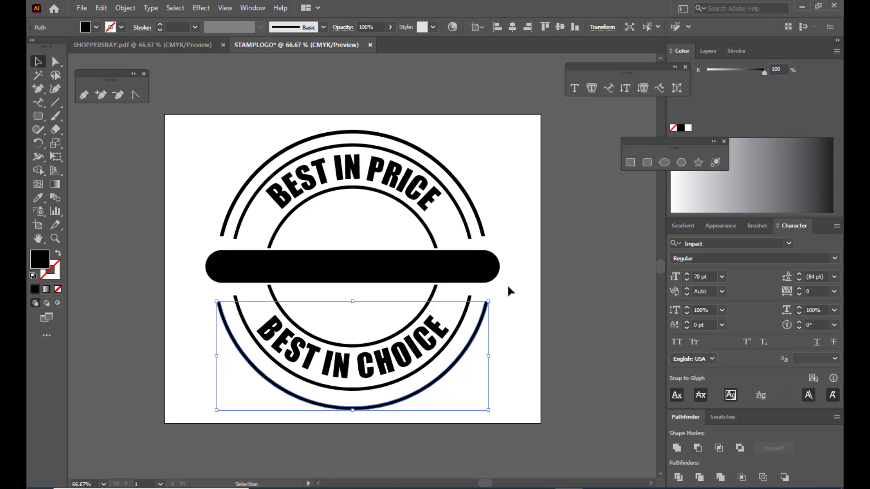
click(558, 295)
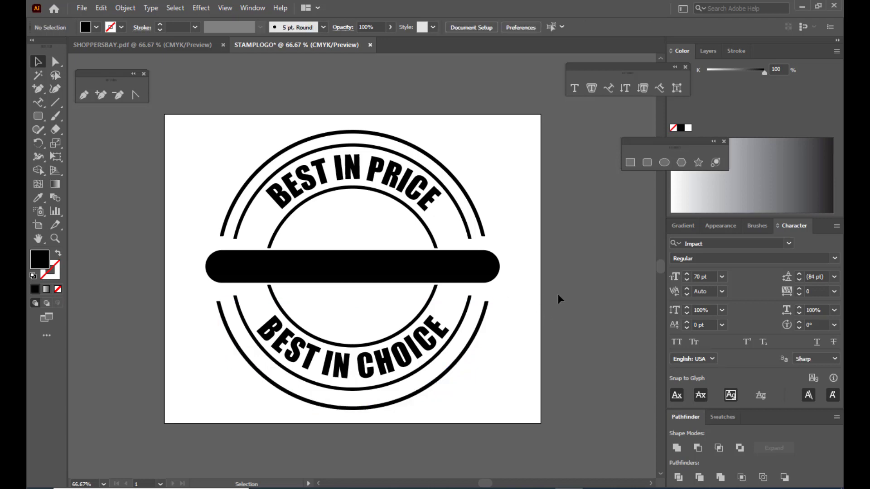
Swap the rounded bar's fill and stroke so it is an unfilled black outline, and set its stroke weight to 4 pt.
click(474, 274)
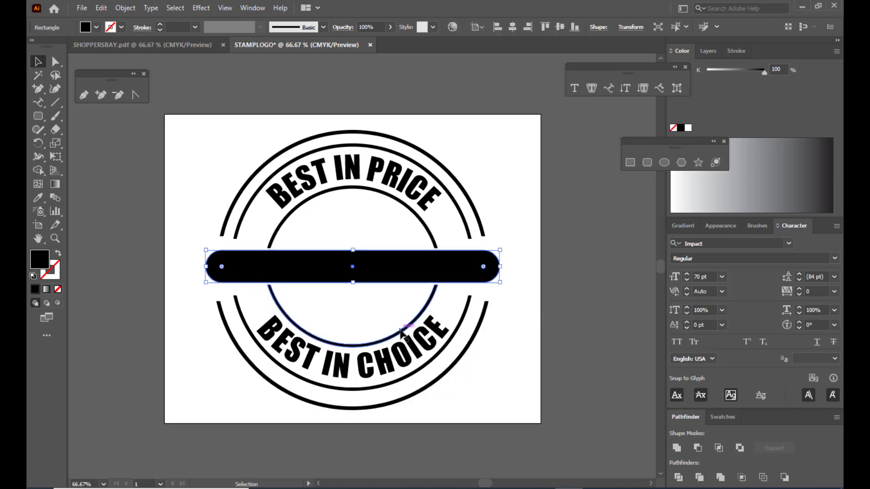
click(402, 334)
click(461, 272)
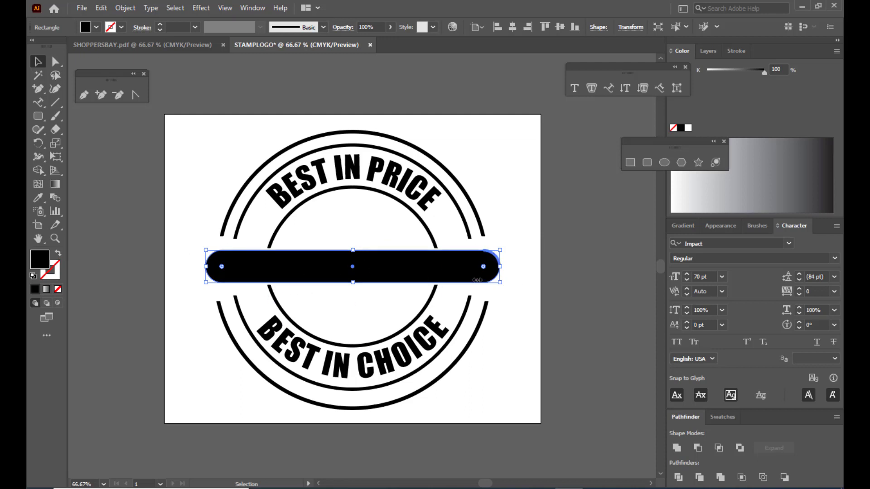
click(59, 255)
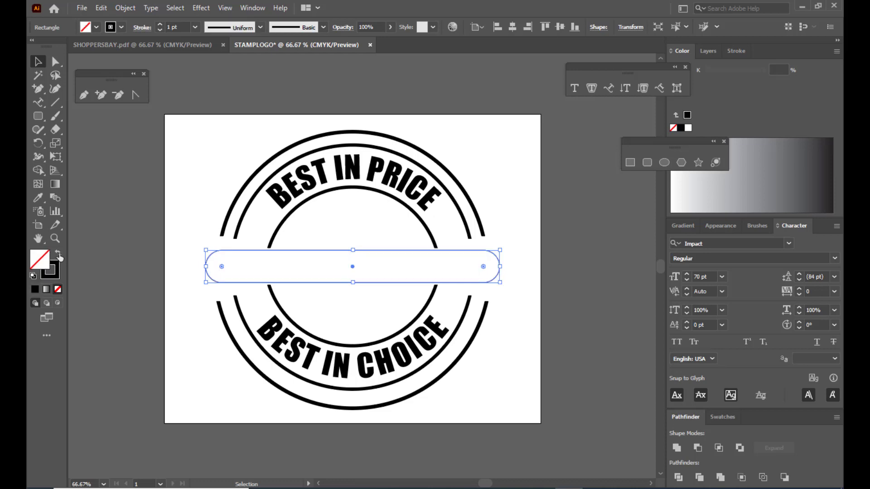
click(507, 192)
click(500, 262)
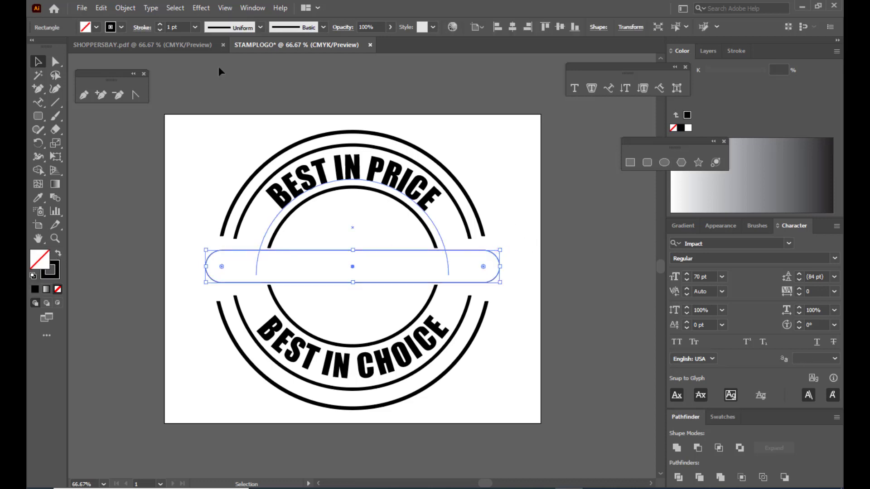
click(160, 25)
click(160, 25)
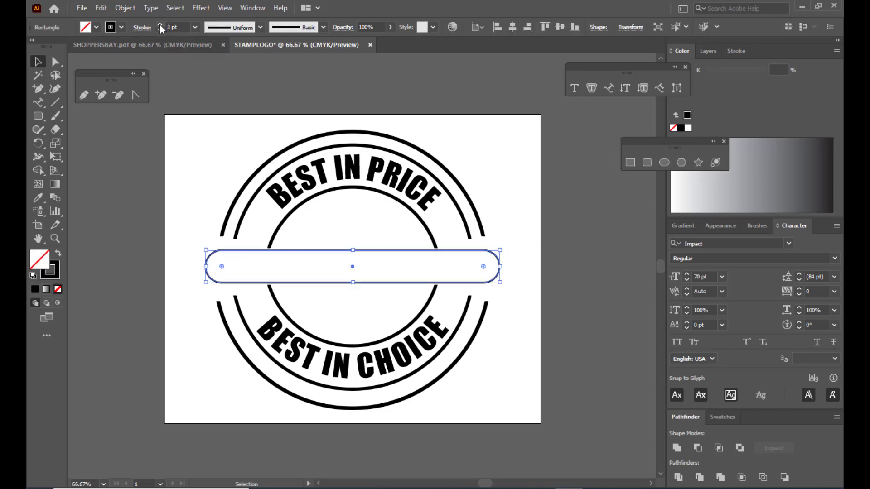
click(159, 25)
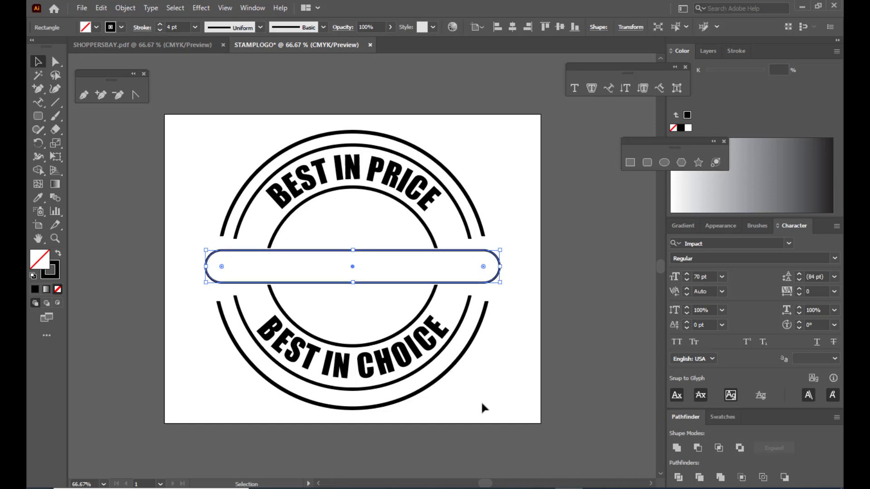
click(541, 239)
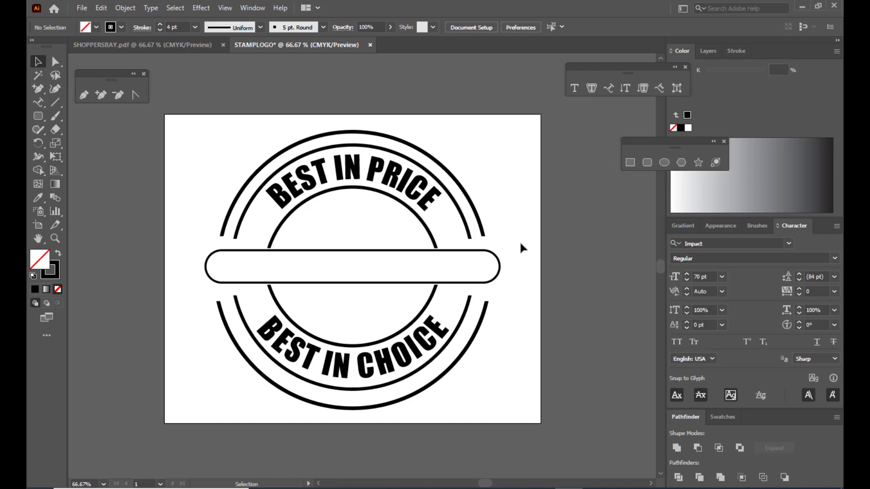
click(356, 257)
click(421, 306)
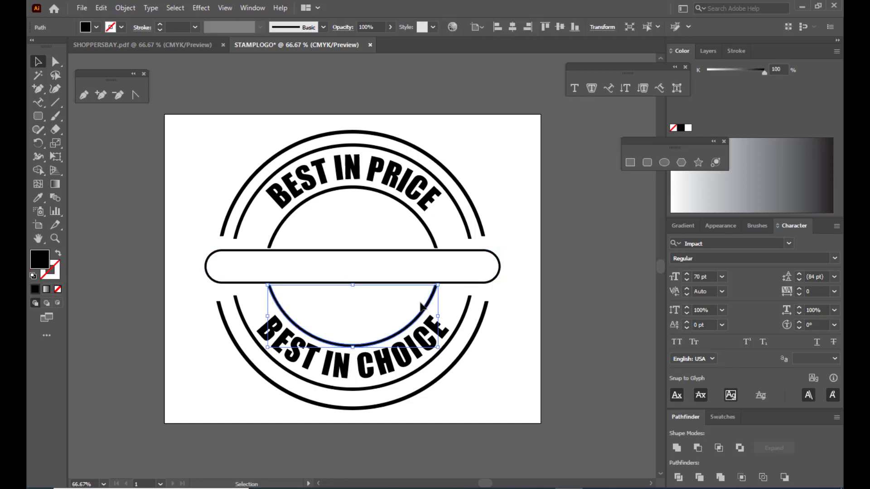
click(511, 218)
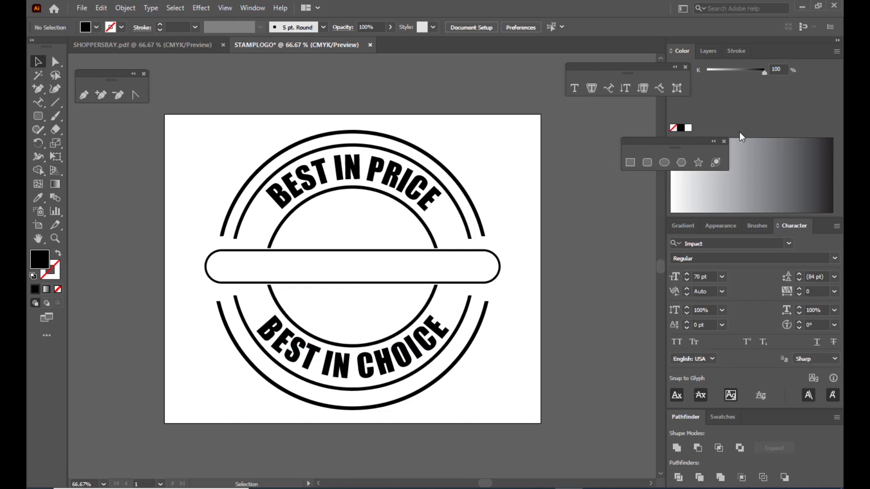
Add the point text "SHOPPERS BAY" in Impact at 70 pt and place it above the stamp.
click(574, 87)
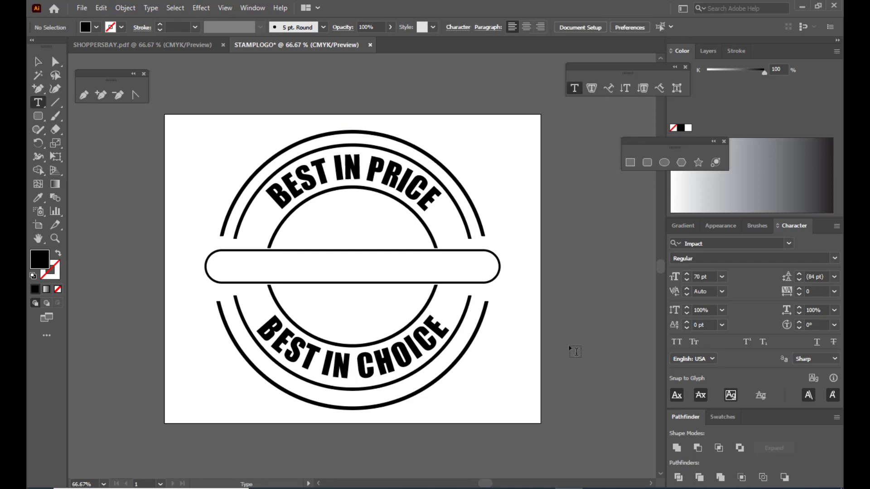
click(559, 285)
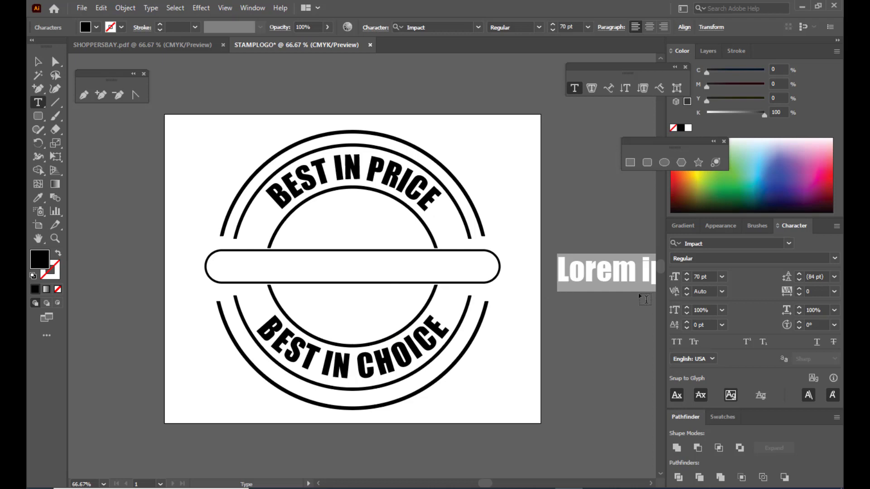
text(SHOPPER)
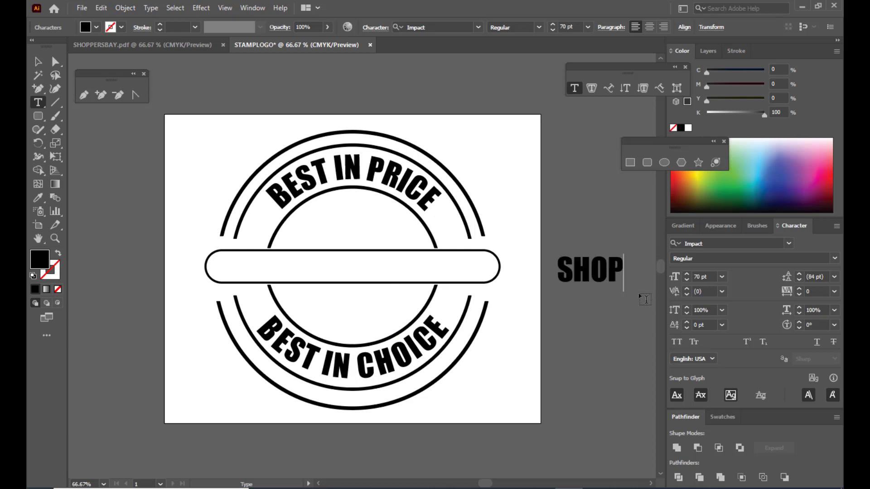
click(38, 61)
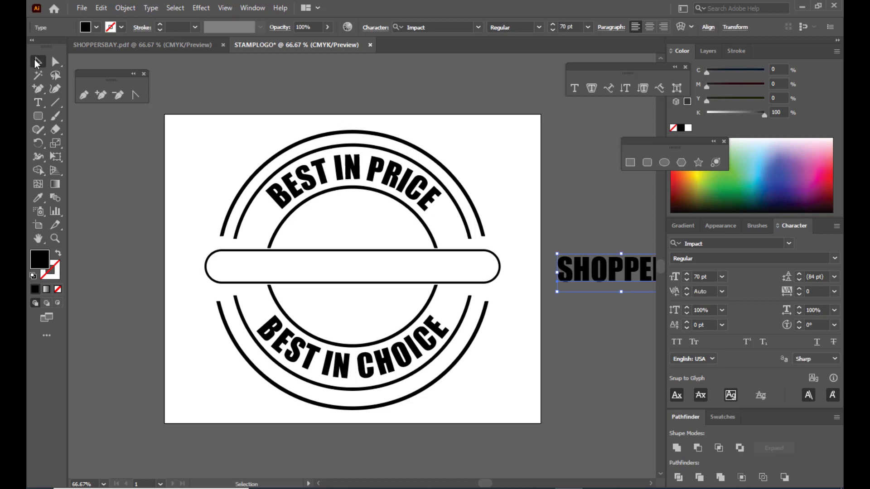
drag(606, 271, 265, 103)
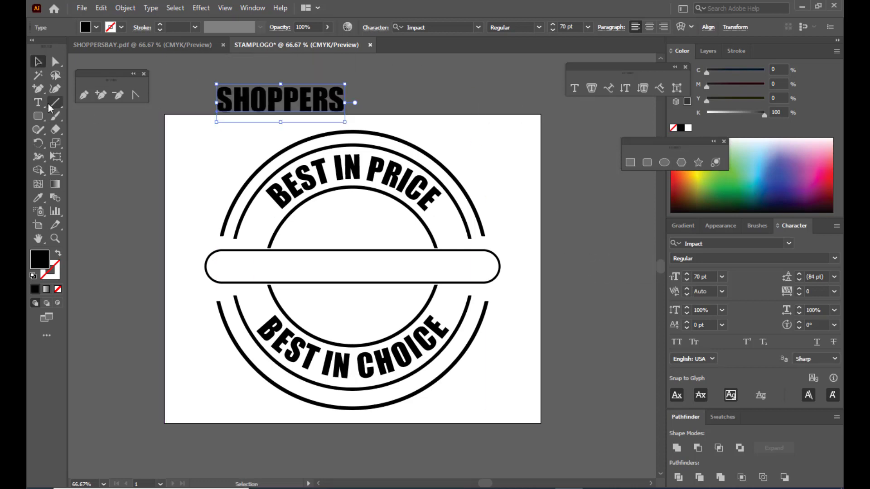
click(38, 101)
click(342, 99)
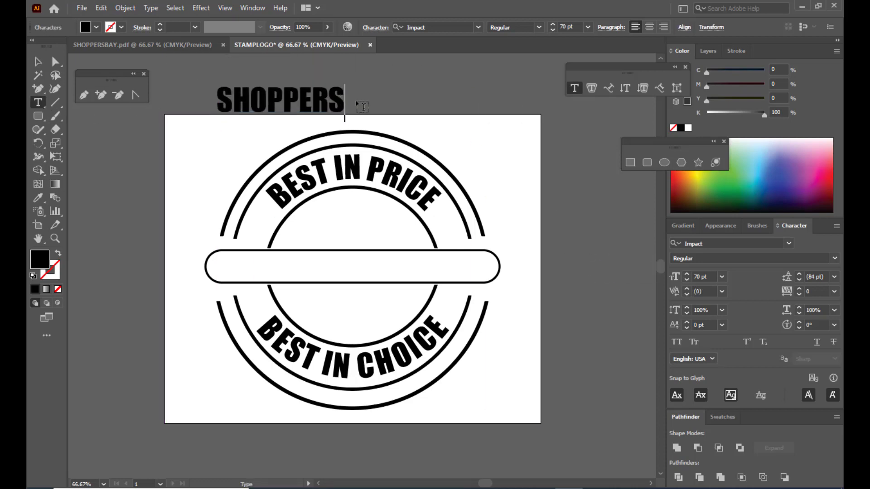
text(BAY)
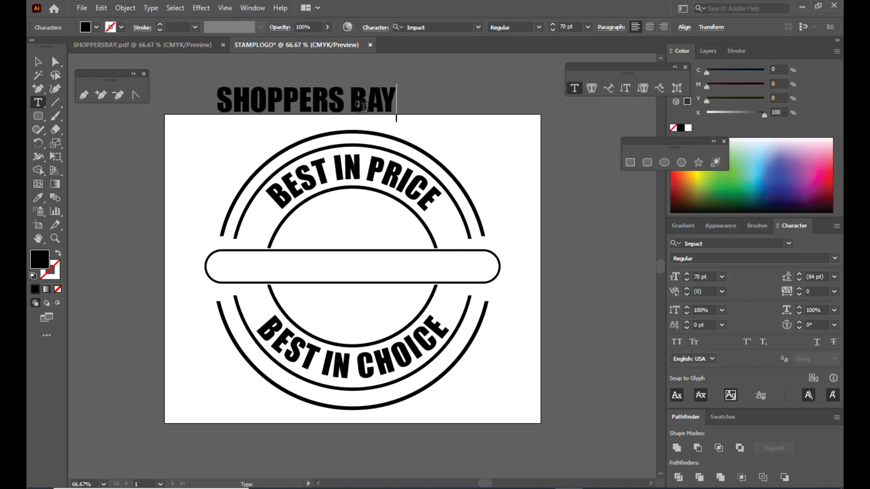
key(Escape)
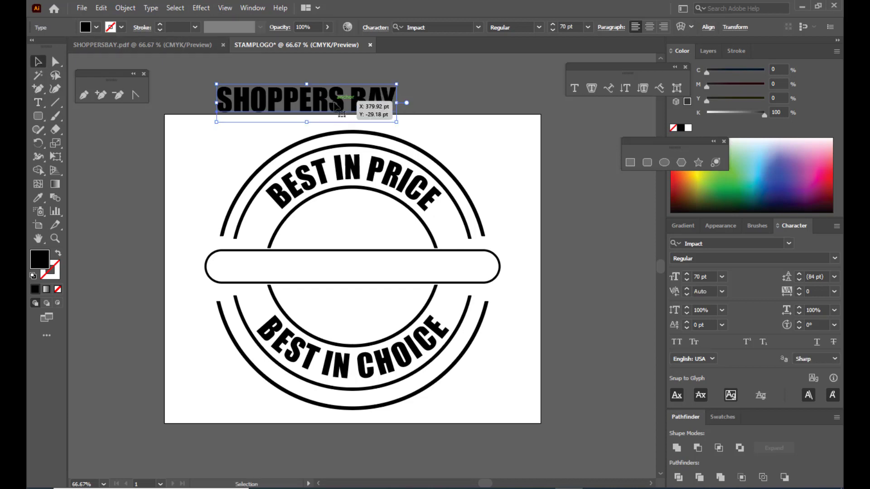
Move the "SHOPPERS BAY" text into the middle of the rounded bar and scale it down to about 53 pt.
drag(336, 105, 391, 270)
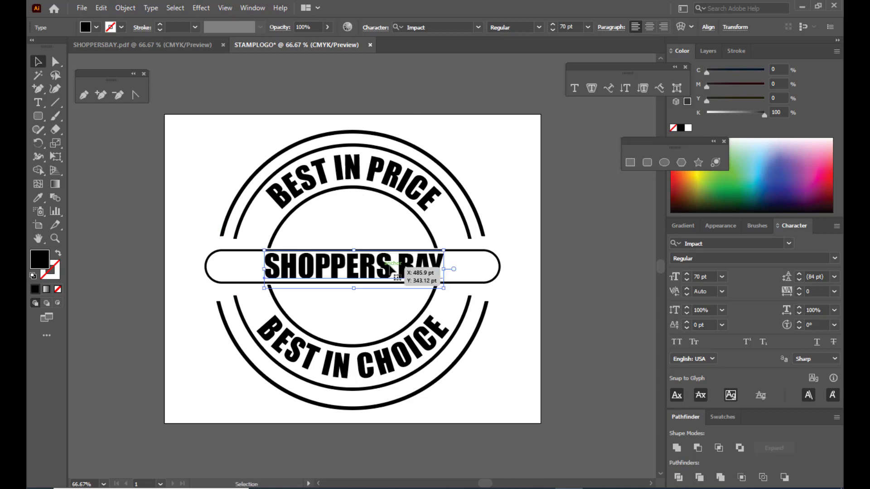
drag(443, 250, 417, 255)
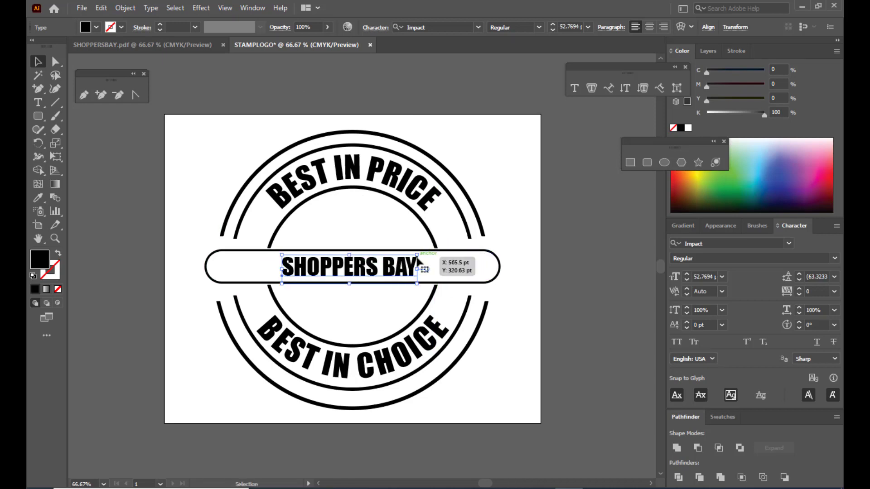
drag(418, 260, 442, 258)
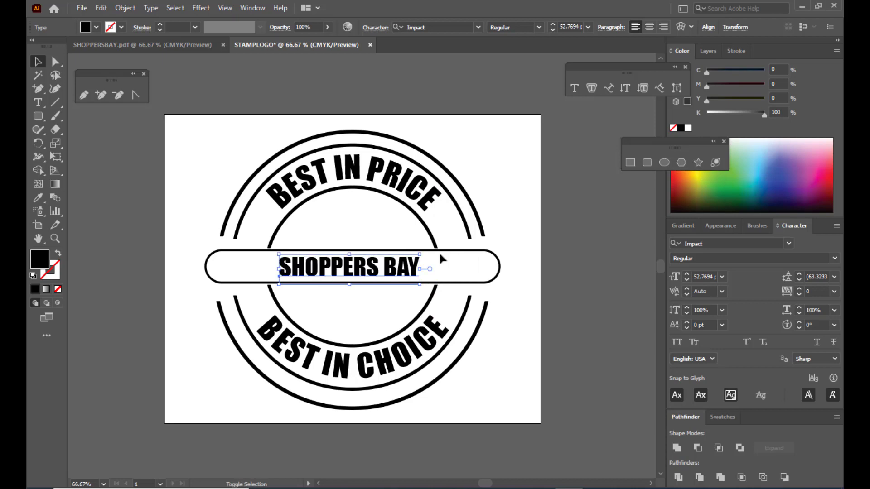
click(547, 259)
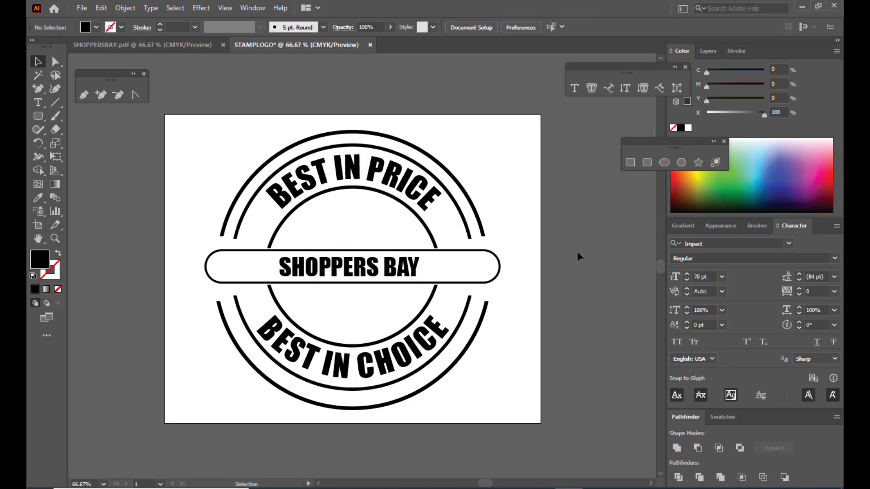
click(500, 262)
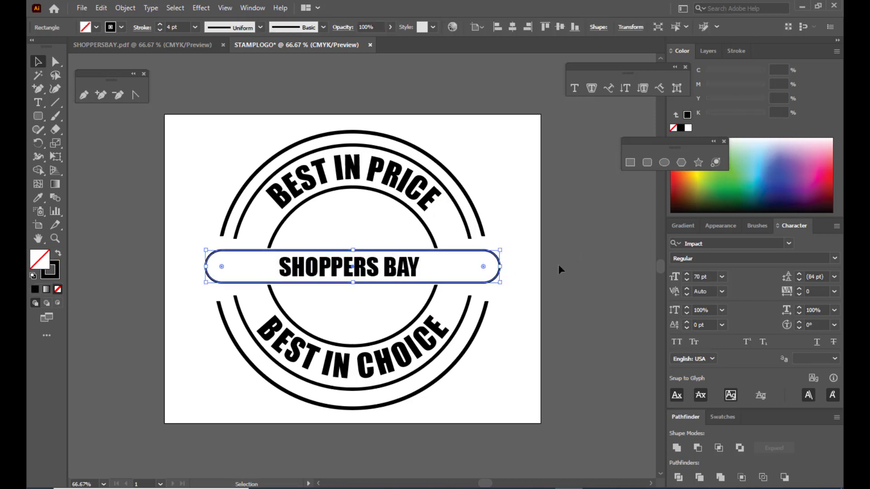
click(530, 228)
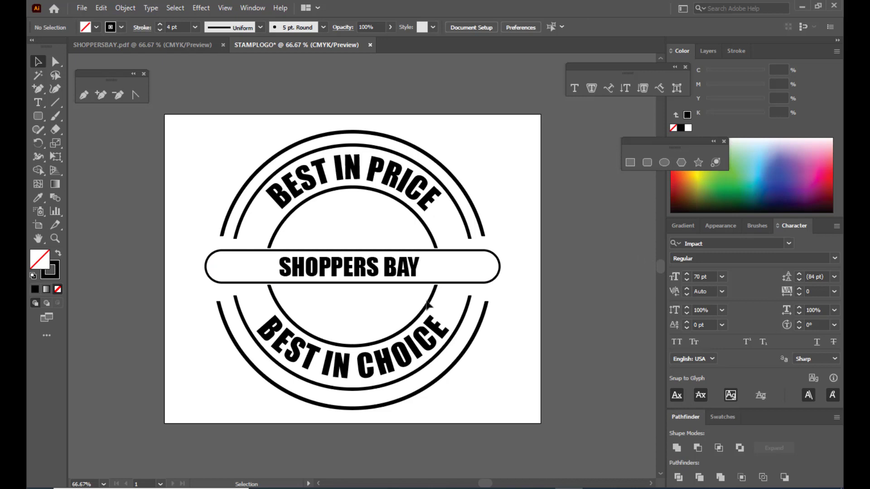
Draw an outlined star near the bar's left end and add a smaller copy about 23 pt wide between it and the text.
drag(665, 142, 589, 133)
click(622, 153)
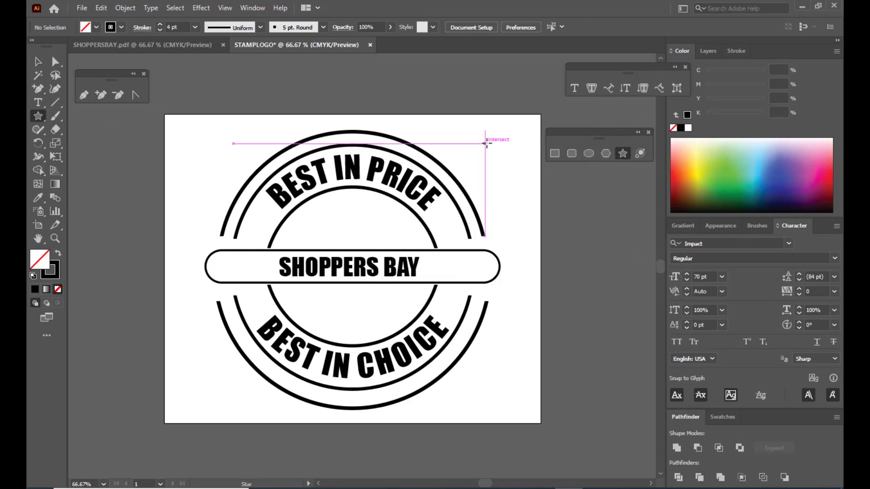
drag(484, 143, 267, 261)
key(v)
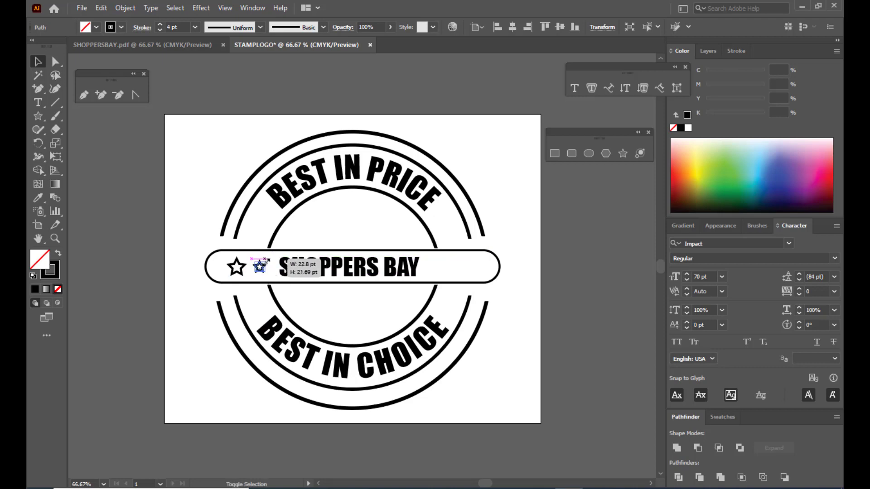
click(178, 203)
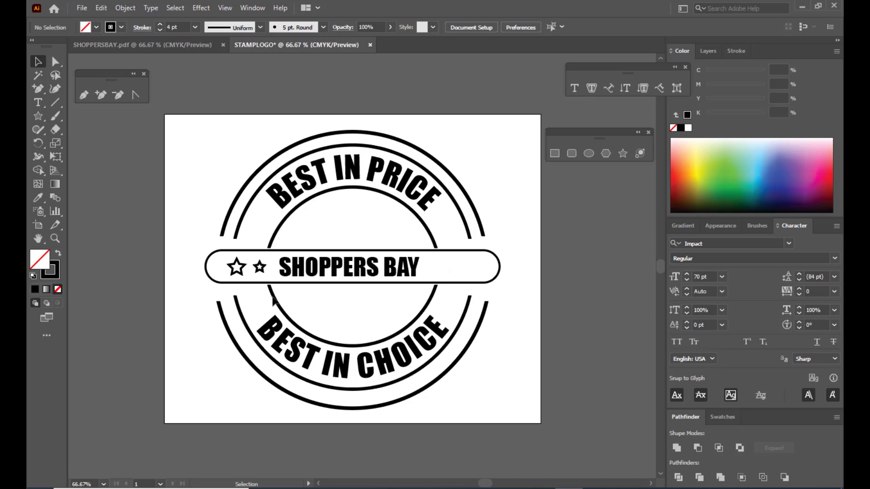
Duplicate the small star horizontally to just right of the "SHOPPERS BAY" text inside the bar.
click(259, 268)
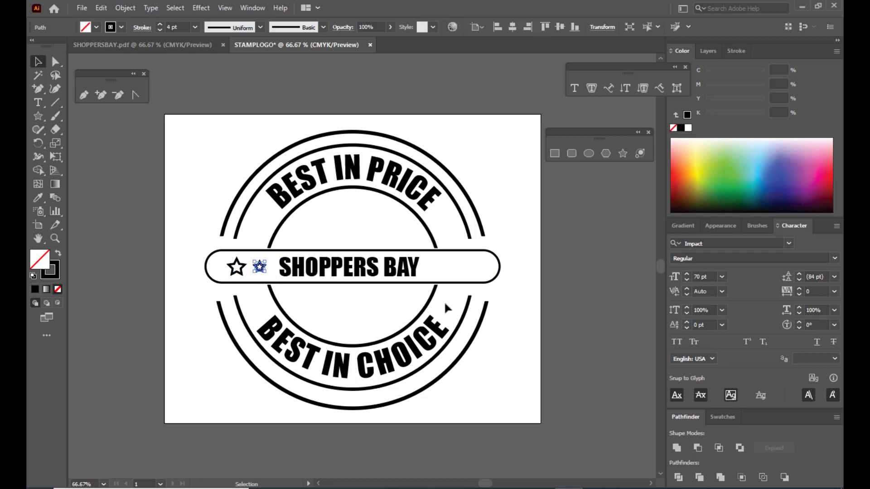
key(ctrl+=)
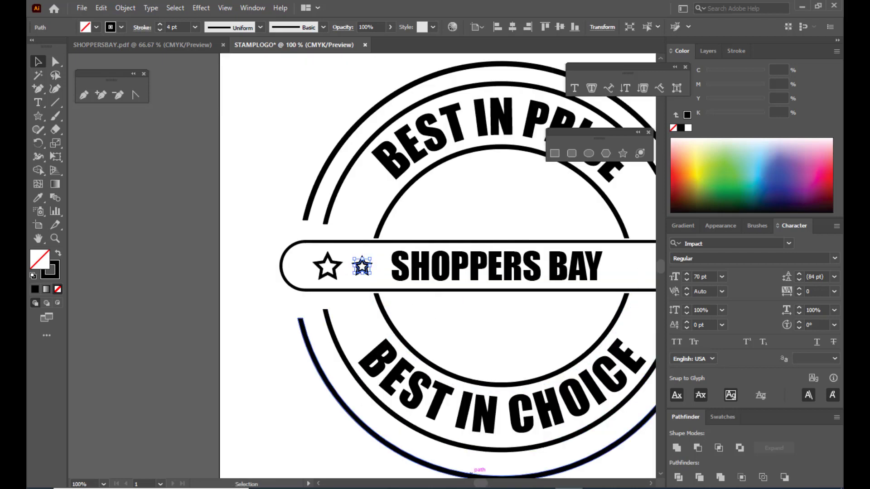
drag(483, 484, 484, 484)
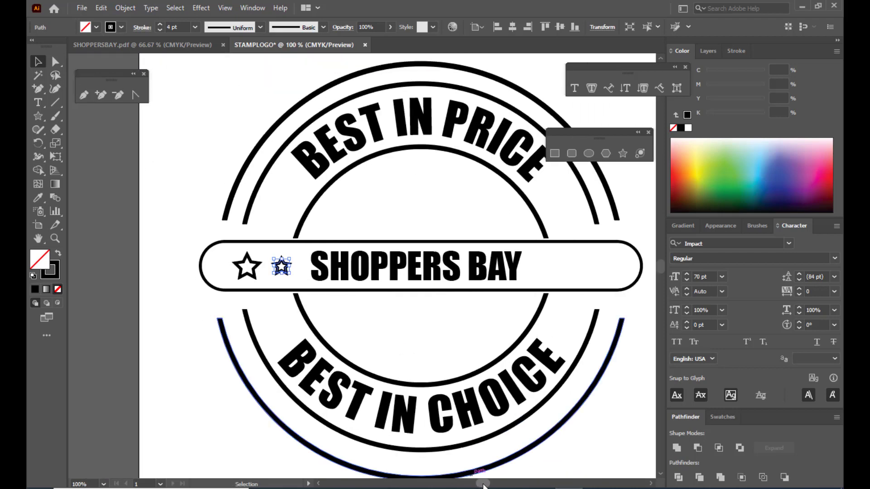
click(183, 171)
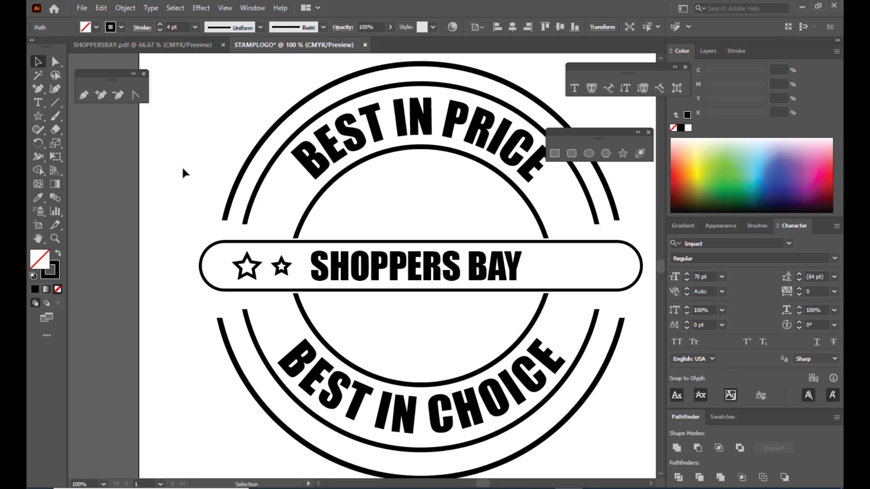
click(286, 267)
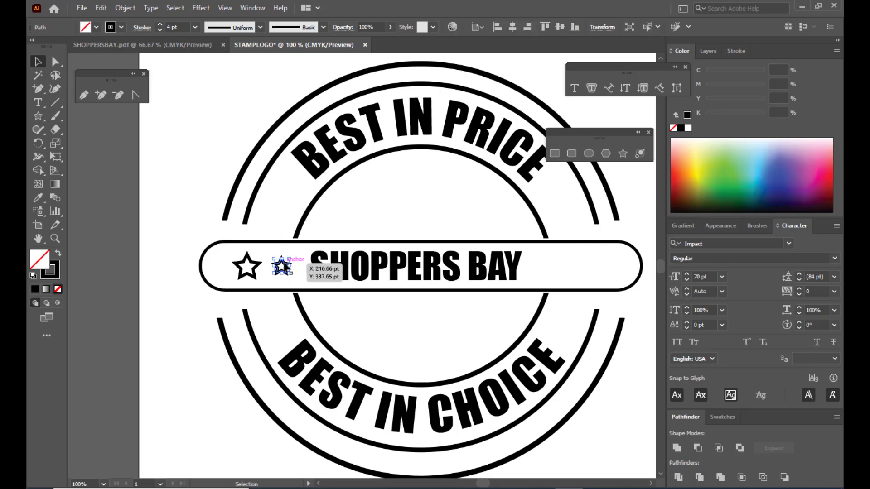
drag(282, 266, 547, 268)
Duplicate the large star horizontally to the bar's right side, outside the small star copy.
click(250, 268)
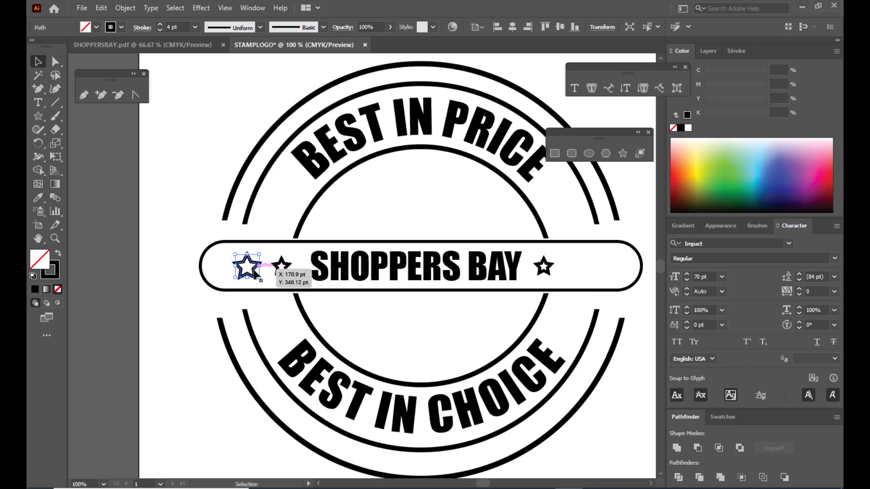
drag(256, 272, 589, 272)
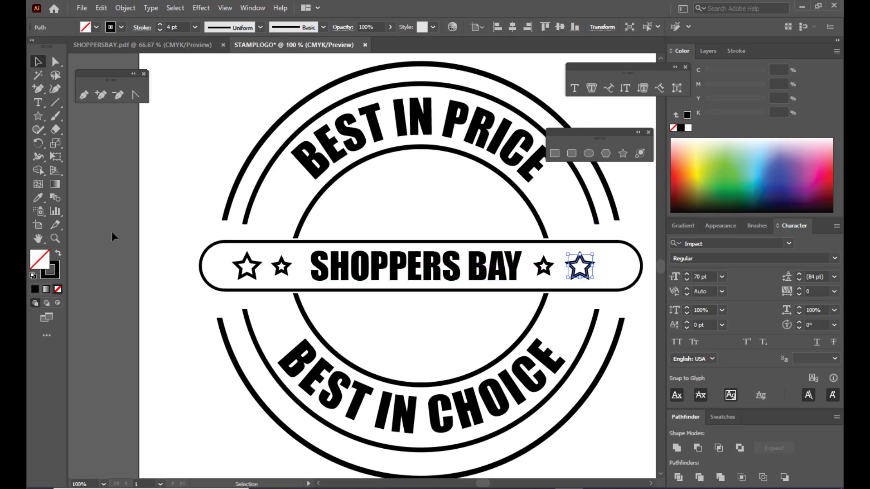
click(188, 213)
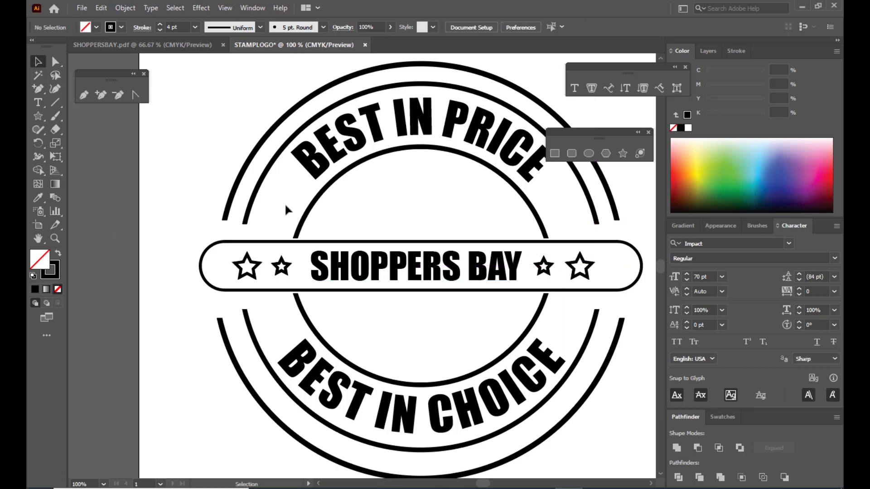
Draw a small circle to the right of the stamp's upper arcs and give it a black fill with no stroke.
key(ctrl+minus)
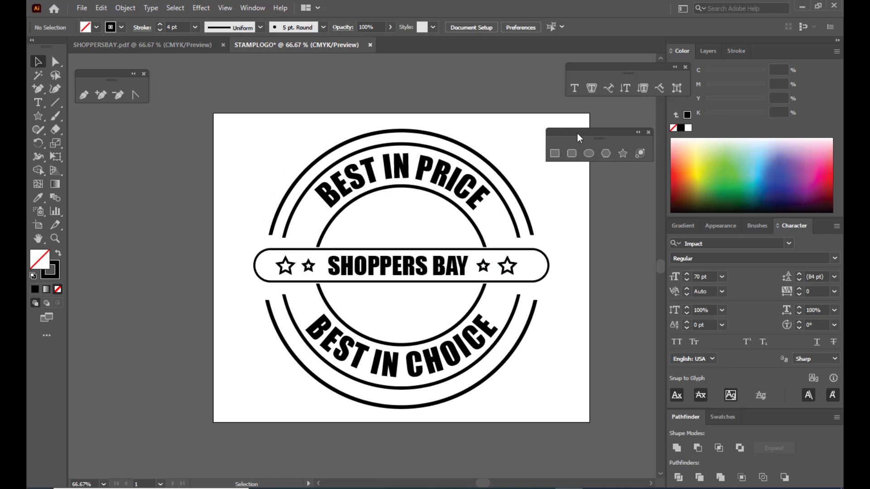
drag(577, 133, 604, 123)
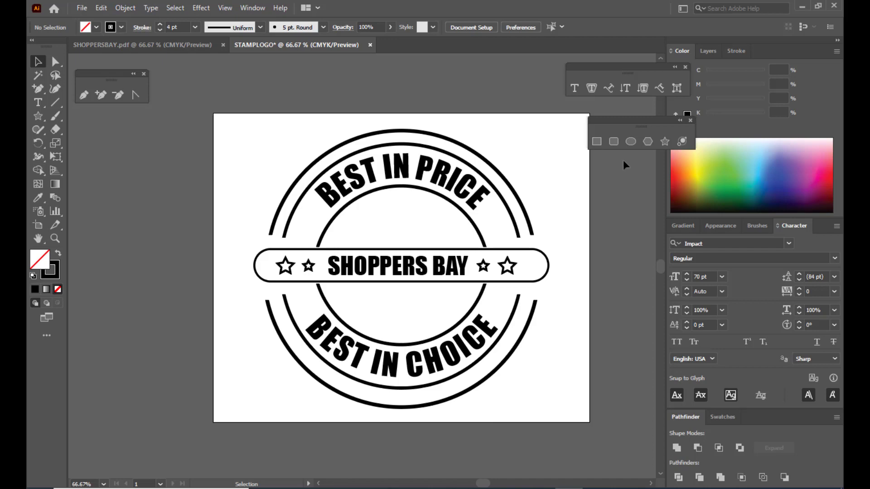
click(631, 141)
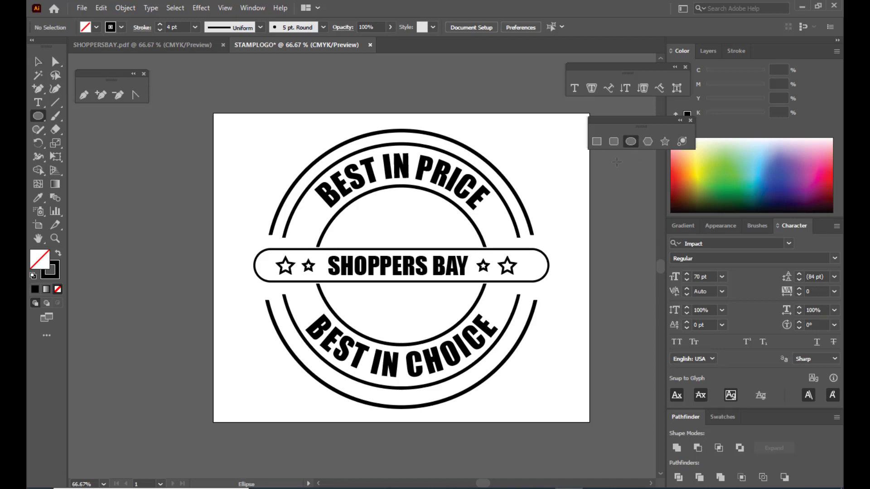
drag(550, 180, 563, 193)
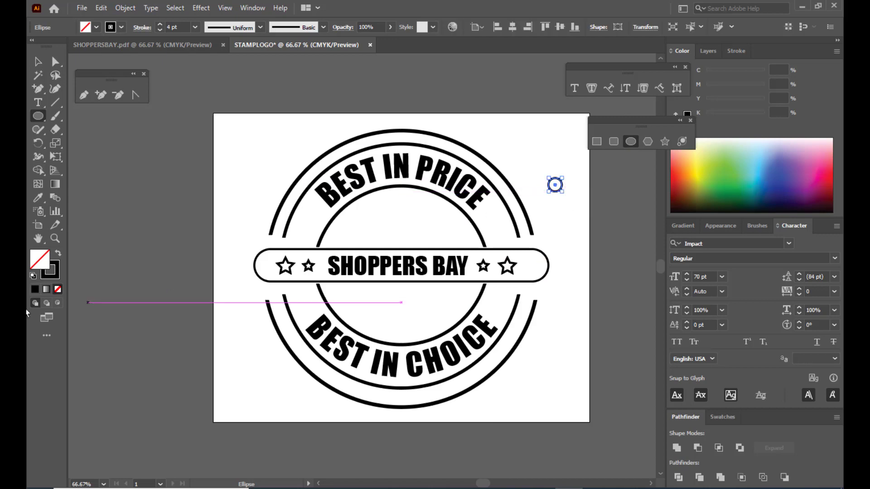
click(57, 254)
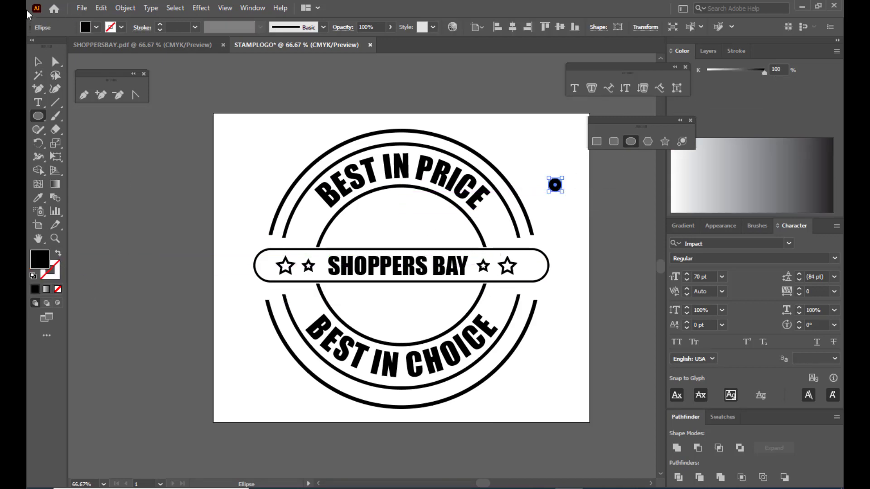
click(37, 60)
click(198, 171)
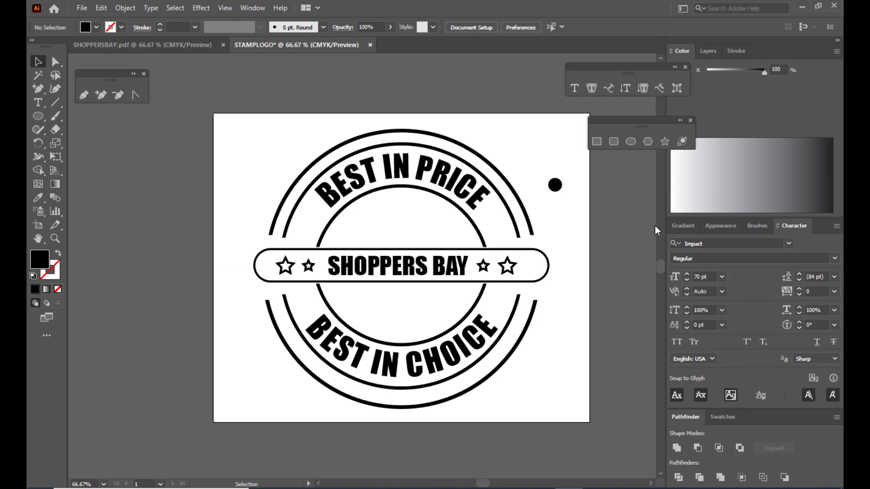
Move the black circle into the rounded bar's right end and scale it down to a small dot.
click(557, 189)
drag(559, 190, 536, 261)
click(584, 247)
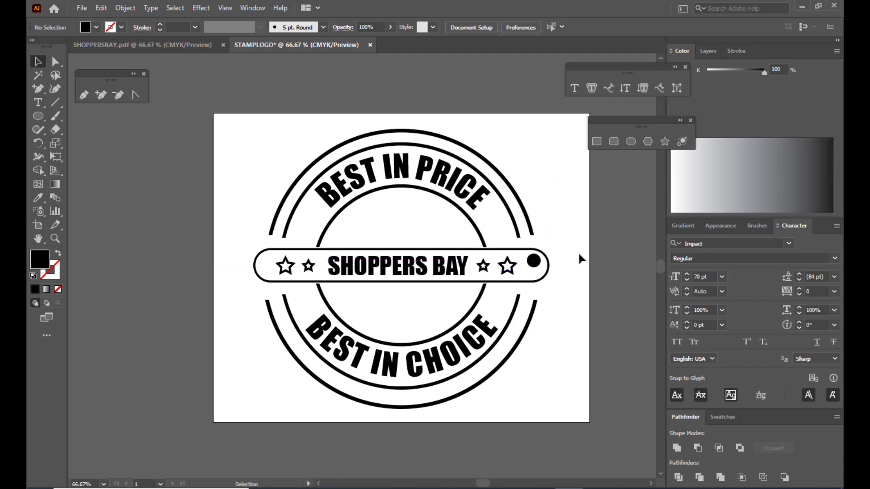
key(ctrl+=)
click(619, 259)
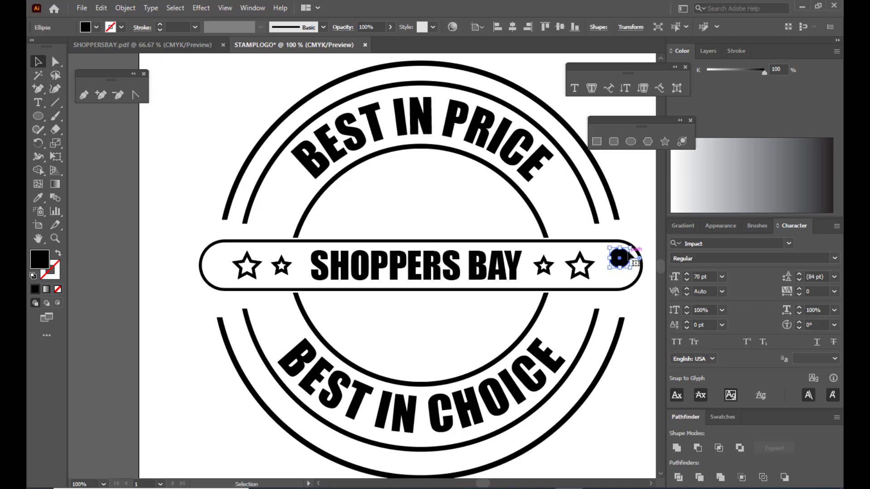
click(636, 225)
click(619, 257)
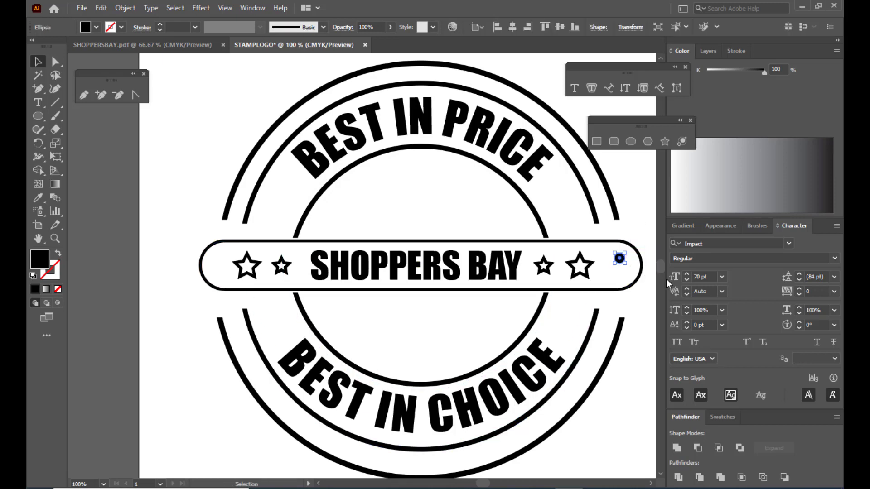
Nudge the small black dot up and slightly right, close to the bar's upper edge at its right end.
key(Up)
key(Up)
key(Up)
key(Up)
key(Up)
key(Up)
key(Up)
key(Up)
key(Up)
key(Right)
key(Right)
key(Right)
key(Up)
key(Up)
click(206, 140)
key(ctrl+minus)
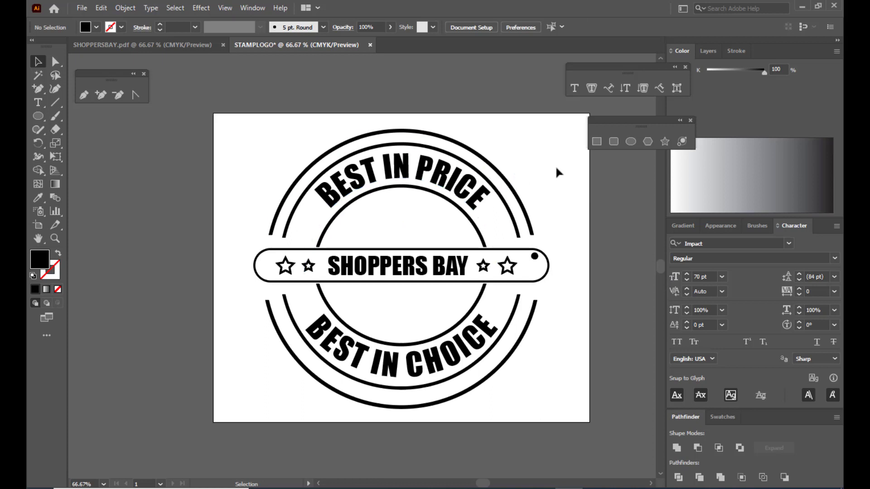
Draw a tall, narrow ellipse to the right of the stamp's upper arcs with no fill and a 3 pt black stroke.
click(630, 141)
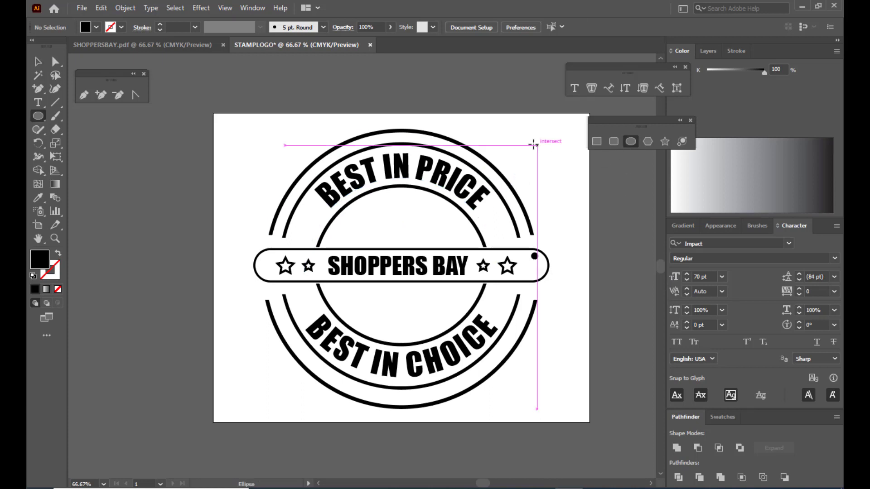
drag(528, 128, 565, 192)
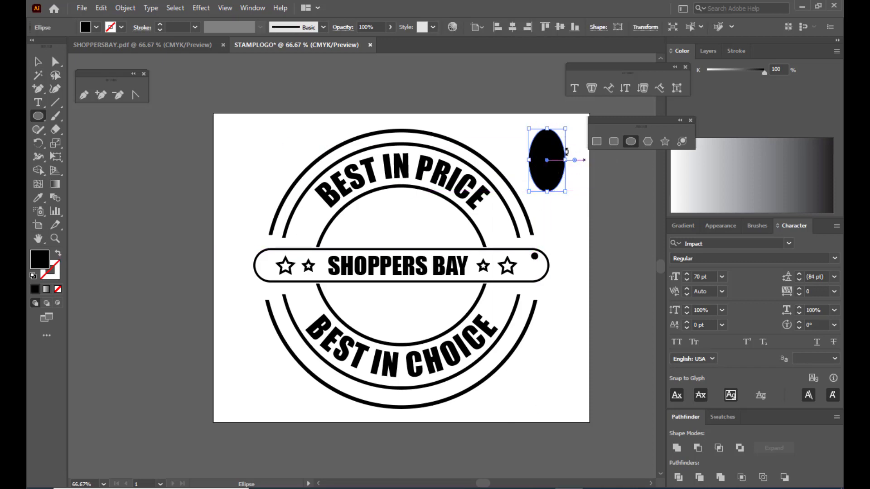
click(58, 255)
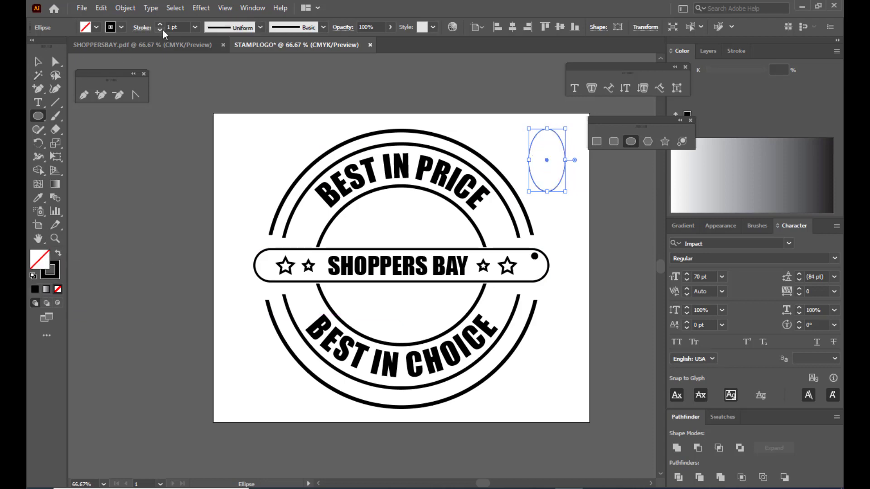
click(160, 26)
click(160, 26)
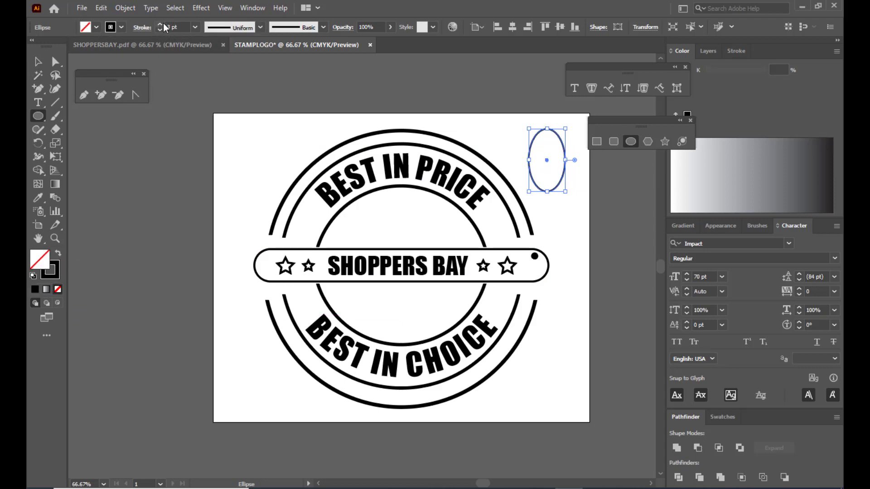
Cut the ellipse at its bottom anchor point and delete both lower segments, keeping only the upper arch.
click(55, 61)
click(161, 141)
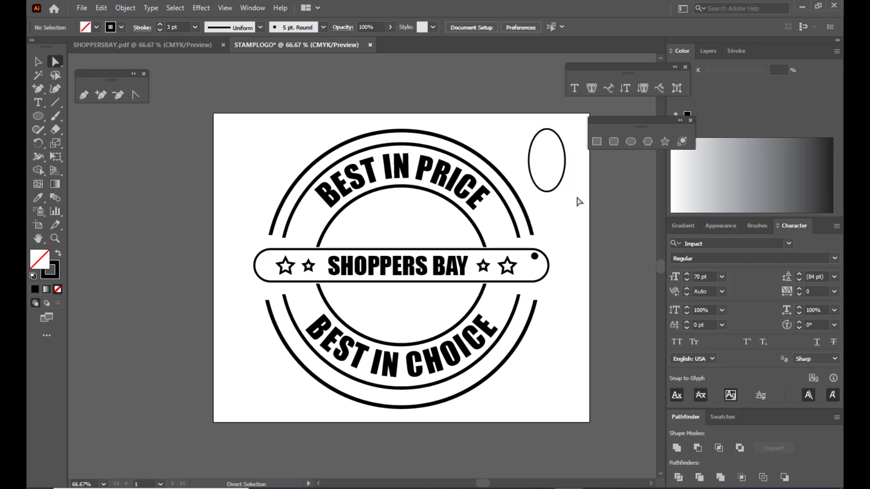
click(548, 194)
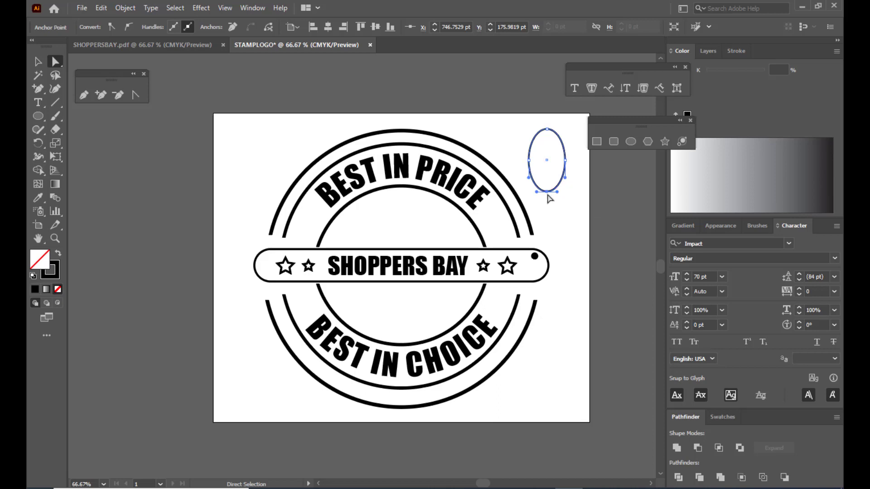
click(268, 29)
click(566, 188)
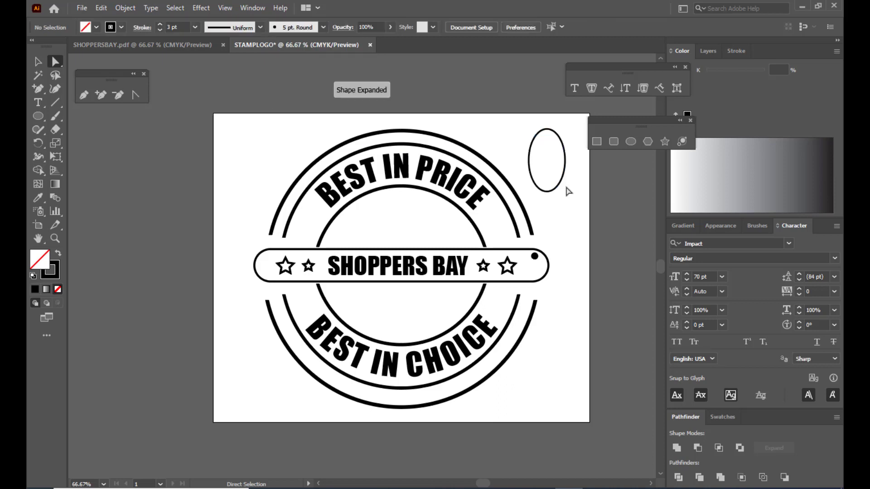
click(548, 192)
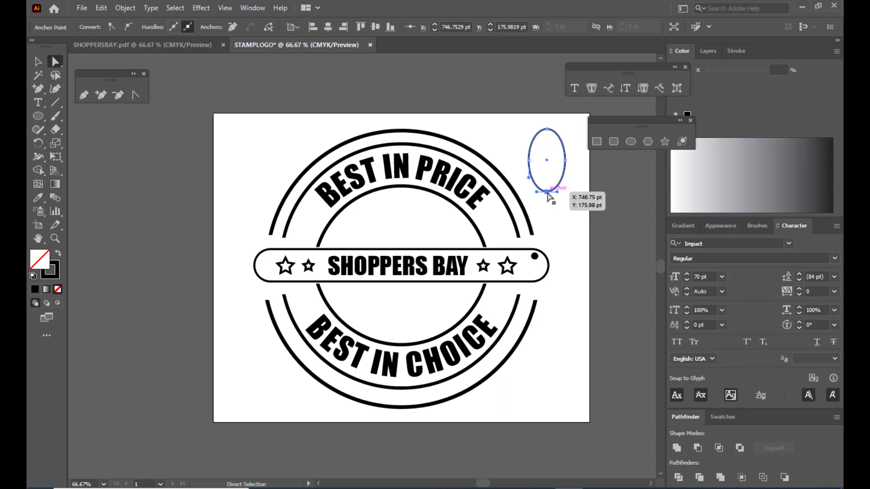
key(Delete)
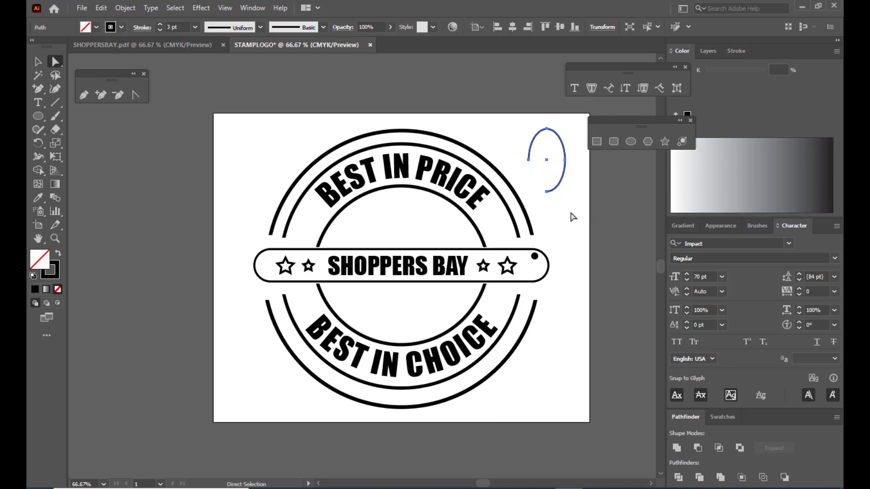
click(548, 193)
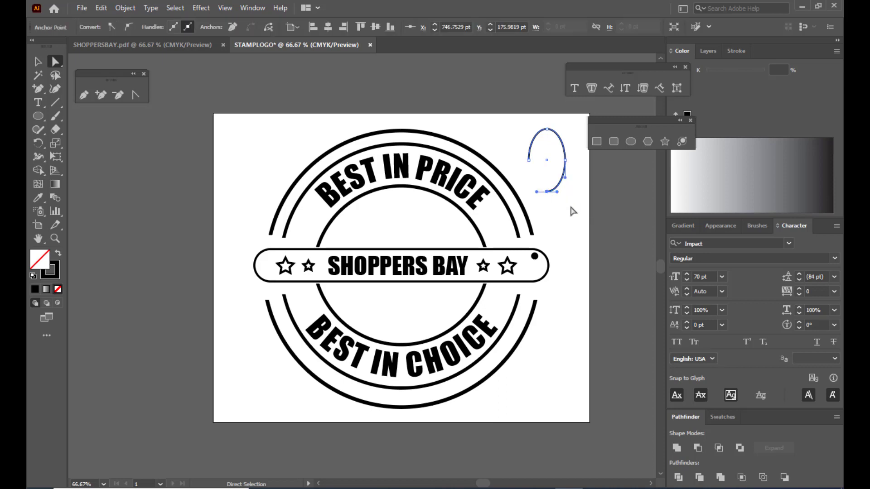
key(Delete)
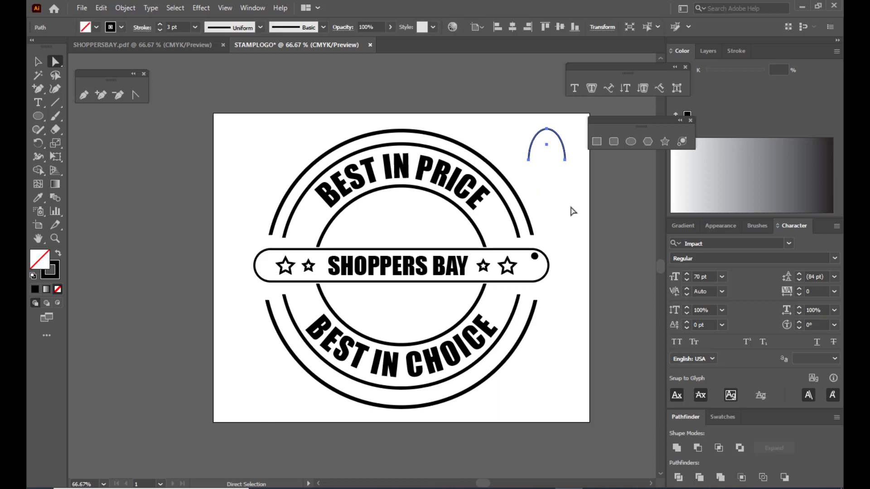
Reshape the arch into a narrow teardrop loop by pulling both open ends down close together and widening its rounded top.
click(545, 182)
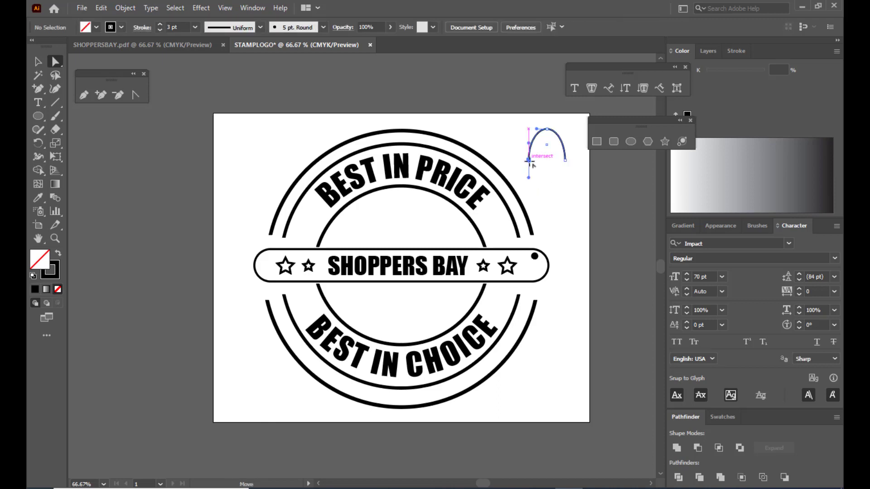
drag(529, 159, 558, 187)
click(547, 129)
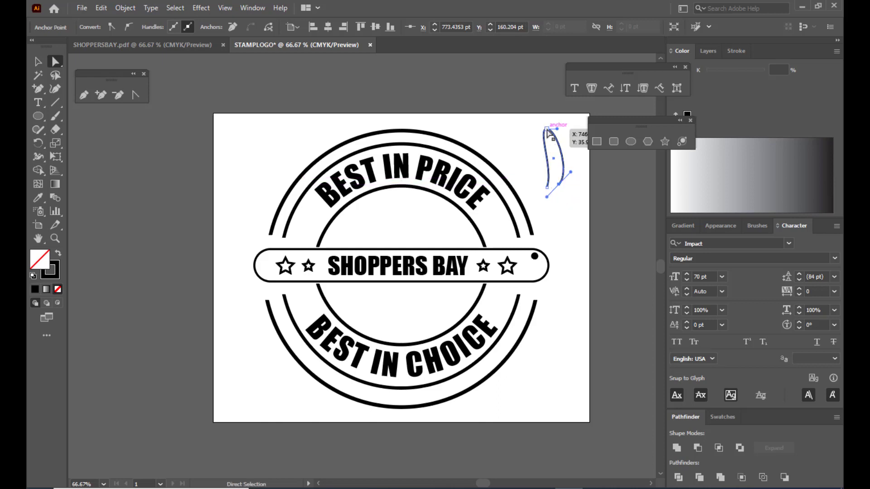
drag(537, 129, 524, 129)
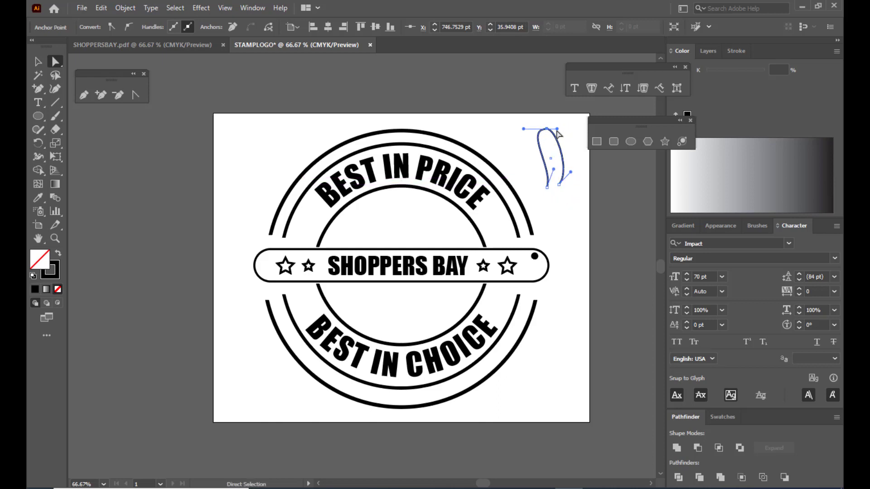
click(562, 187)
drag(559, 185, 552, 187)
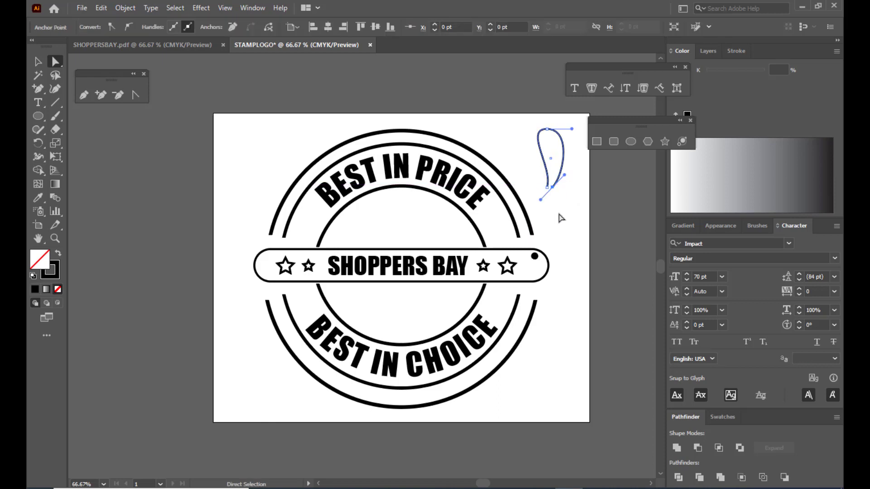
click(559, 216)
Move the teardrop loop to the black dot on the bar, scale it down and tilt it to the right.
key(v)
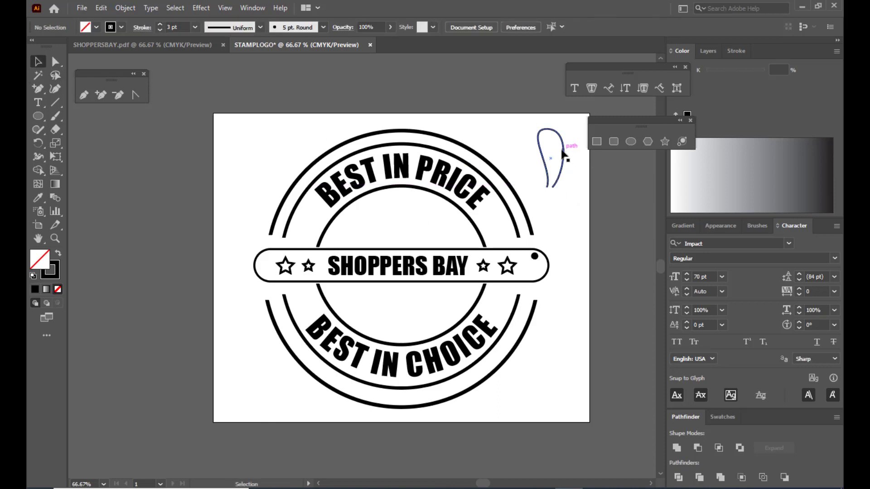
drag(562, 153, 550, 253)
click(567, 254)
Adjust the loop's open ends so one reaches into the black dot and the other meets the bar's upper edge.
click(58, 60)
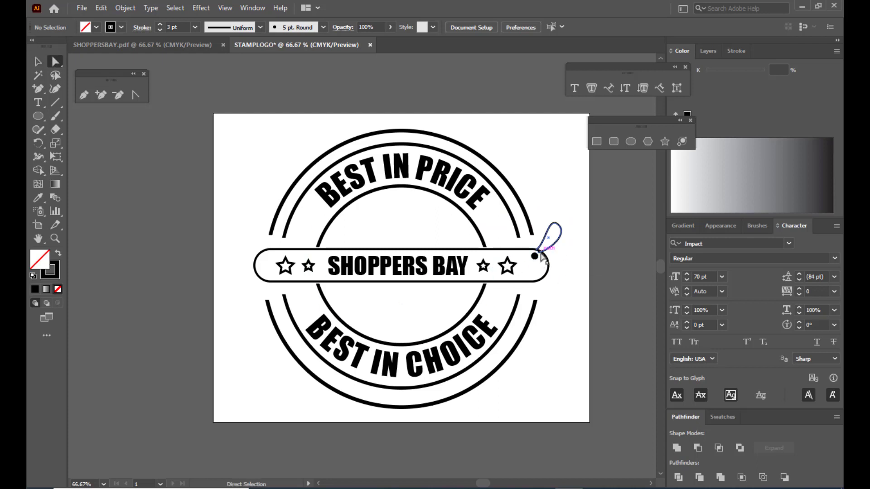
mouse_move(541, 255)
mouse_down()
mouse_move(538, 249)
mouse_move(542, 255)
mouse_up()
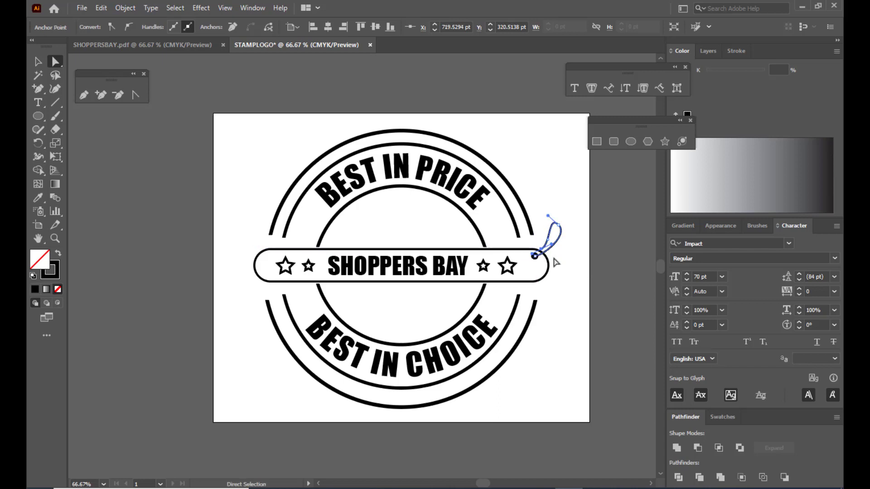
click(584, 275)
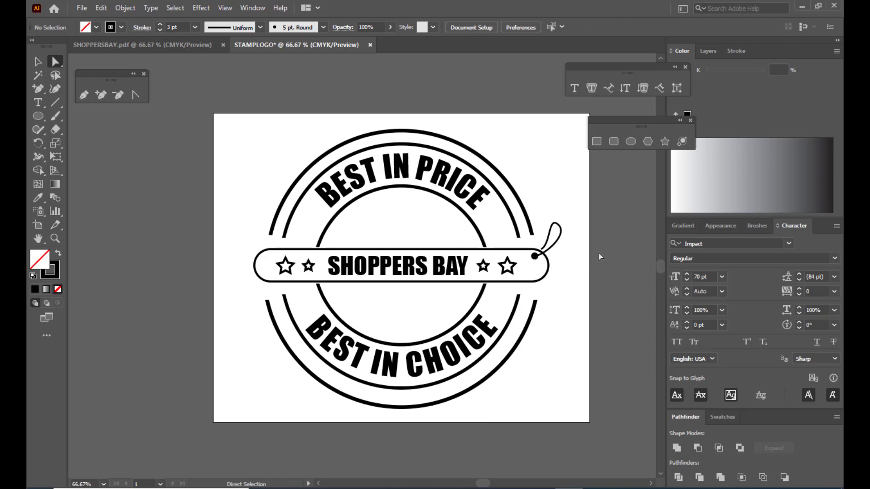
key(ctrl+plus)
key(ctrl+plus)
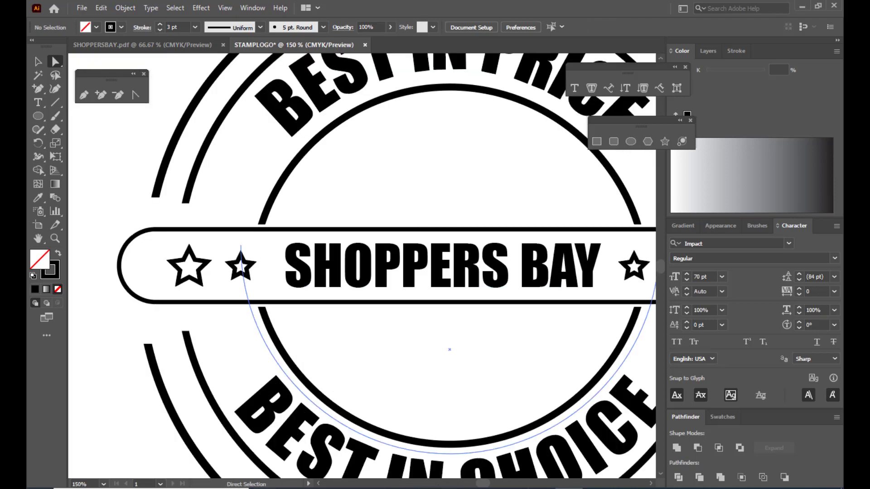
drag(484, 484, 488, 486)
click(492, 229)
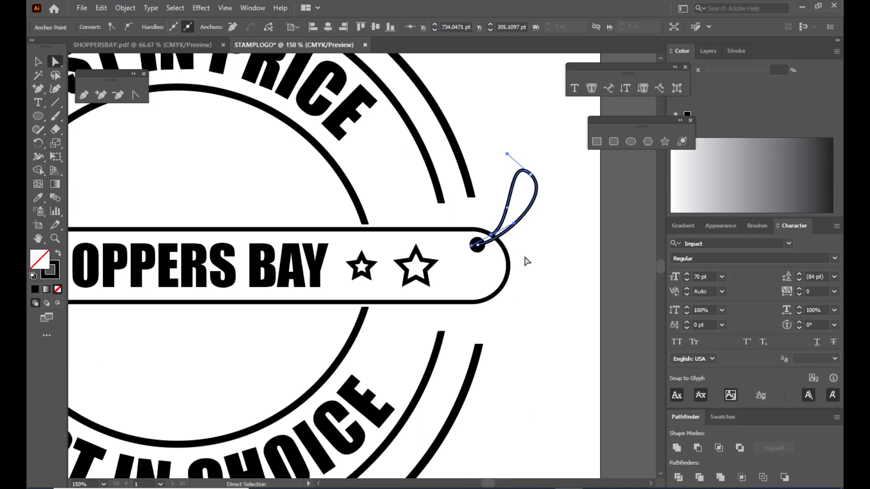
click(596, 291)
Group all the stamp artwork, including the rings, texts, bar, stars, dot and loop.
key(ctrl+minus)
key(ctrl+minus)
key(ctrl+minus)
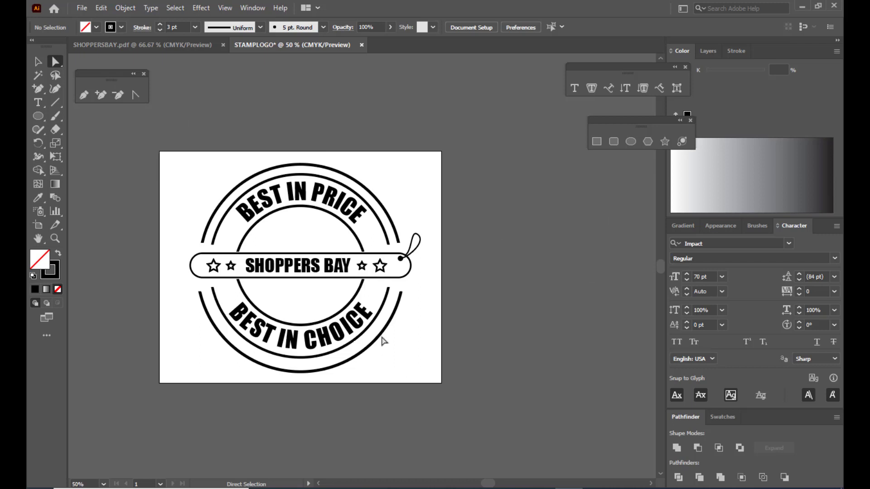
scroll(422, 321, up, 2)
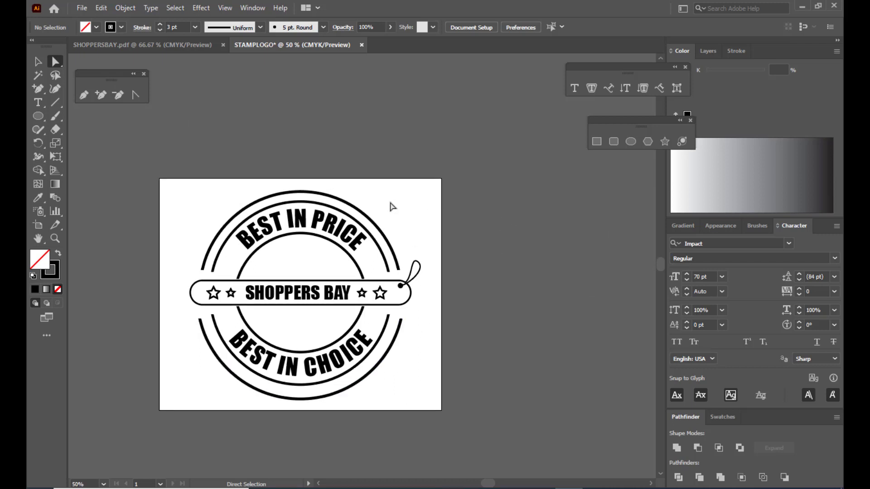
drag(174, 182, 442, 409)
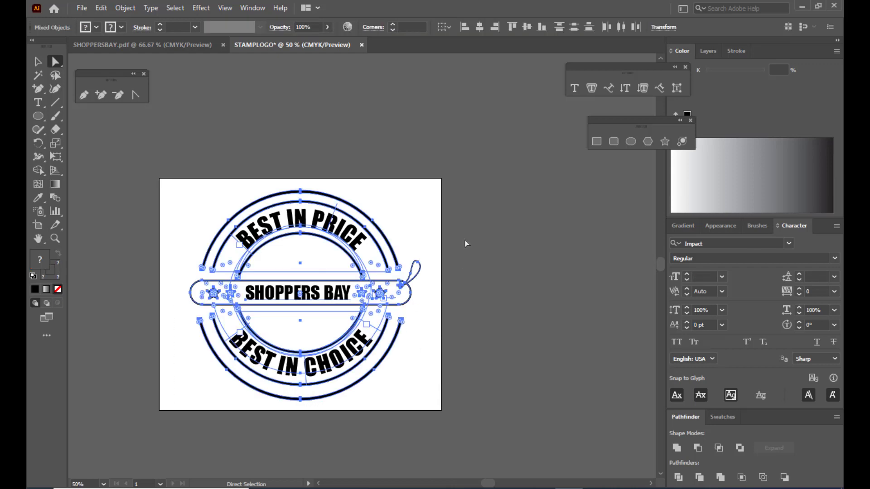
key(ctrl+g)
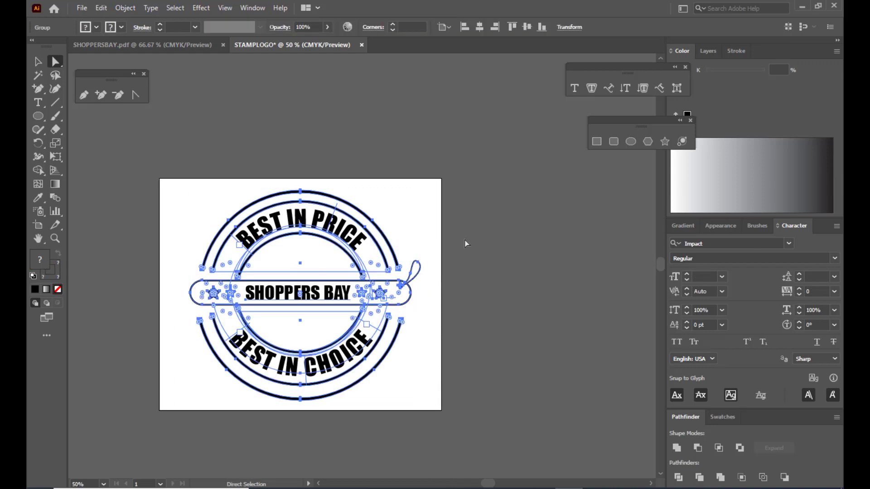
Rotate the stamp group counterclockwise so the bar slopes up to the right, and enlarge it to about 643 by 648 pt.
click(38, 58)
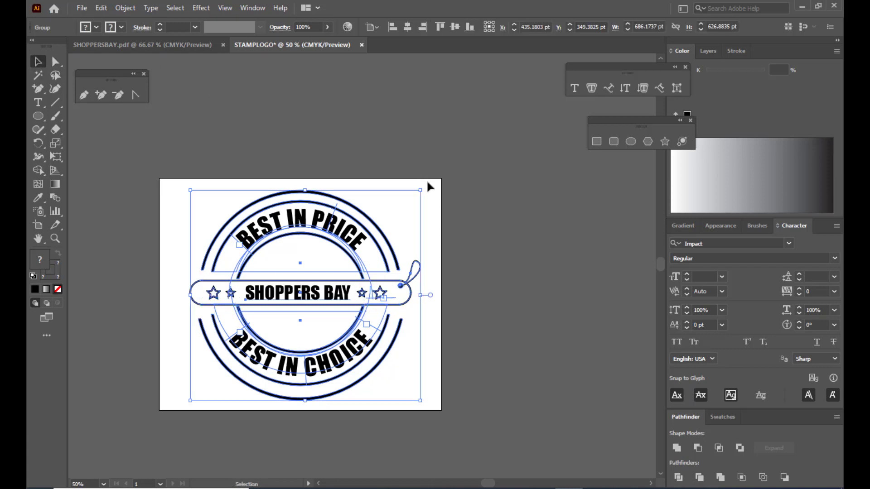
drag(423, 184, 354, 155)
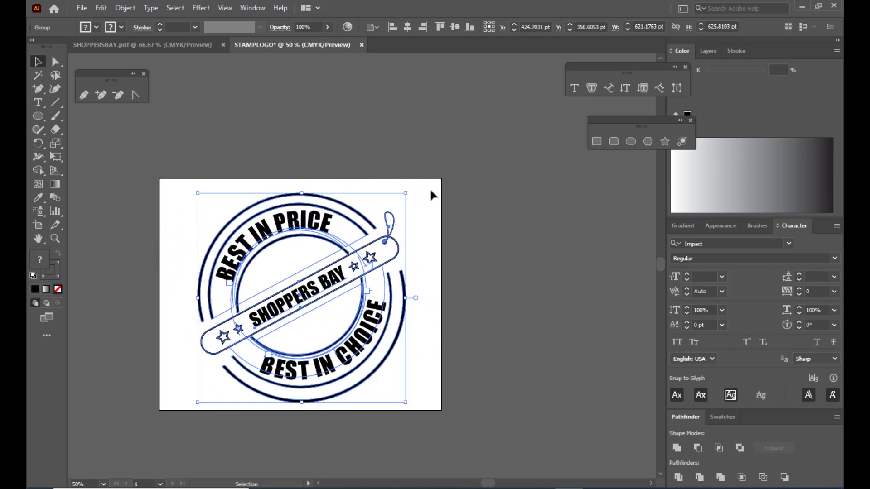
drag(406, 192, 411, 186)
key(ctrl+=)
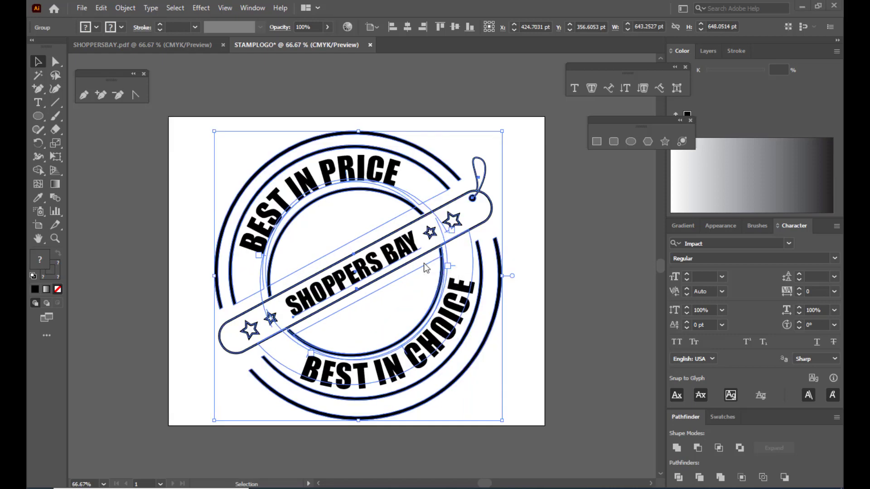
click(527, 173)
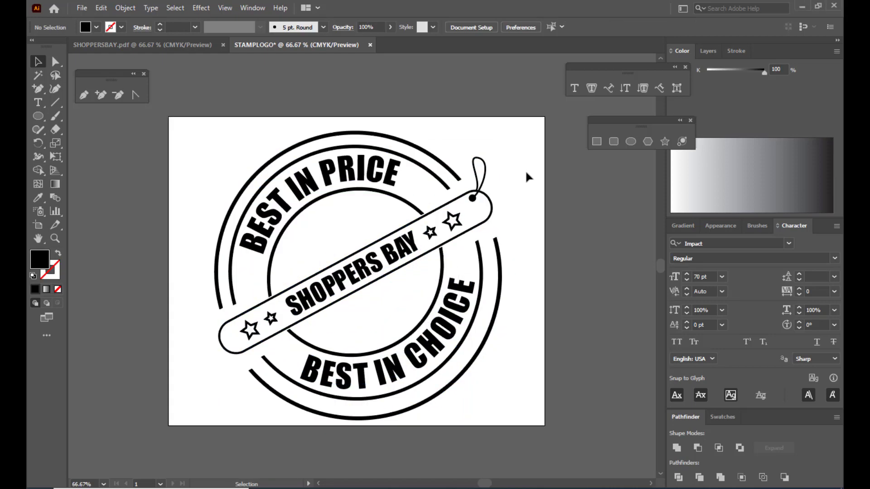
Ungroup the rotated stamp artwork.
click(405, 203)
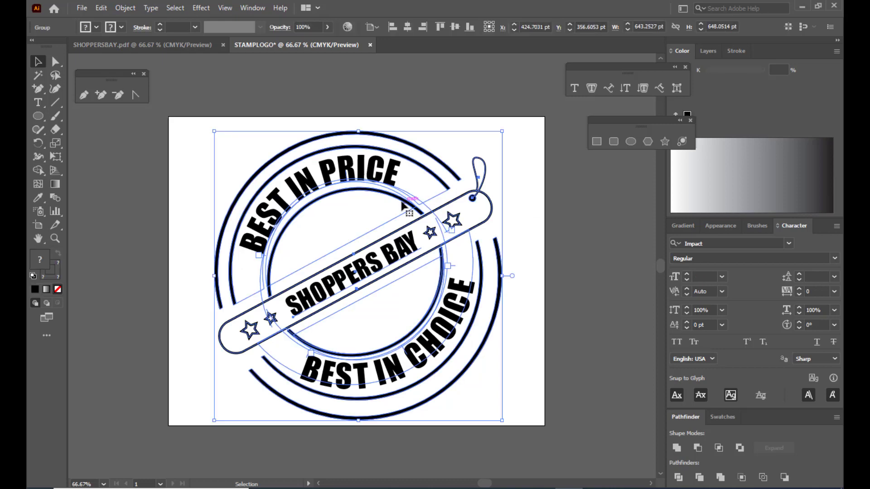
right_click(396, 197)
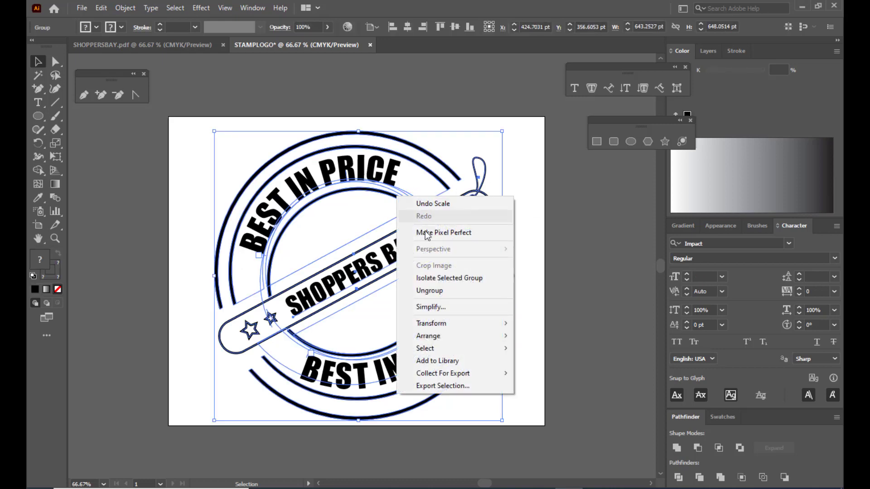
click(433, 291)
click(438, 226)
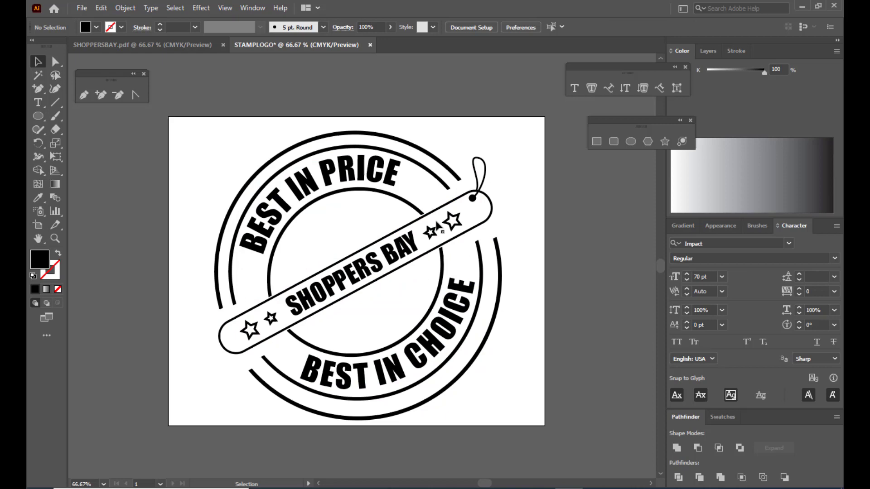
Scale down the upper and lower inner ring arcs slightly, keeping their proportions, to widen the gap around the curved texts.
click(409, 199)
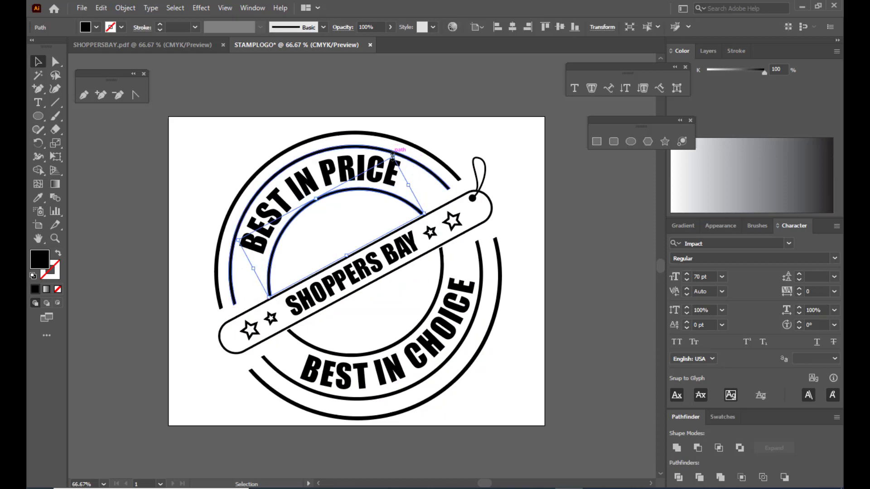
key(shift)
drag(393, 155, 390, 167)
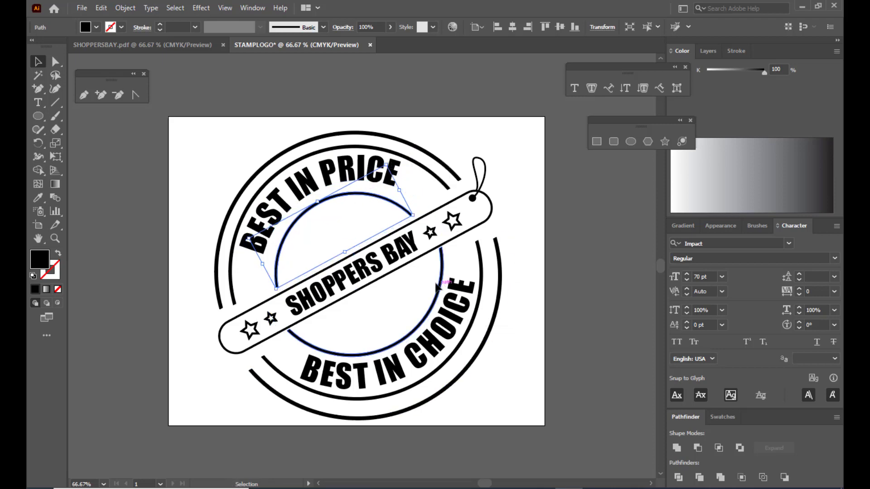
click(443, 247)
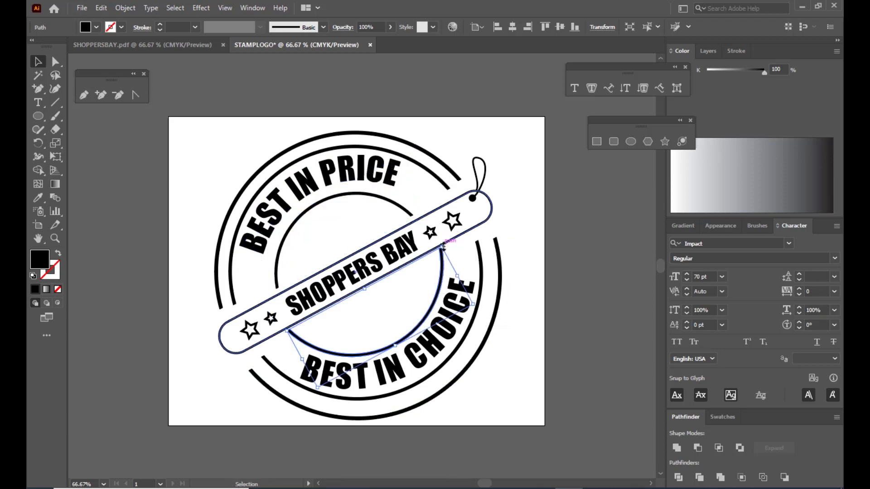
drag(443, 247, 438, 251)
click(539, 190)
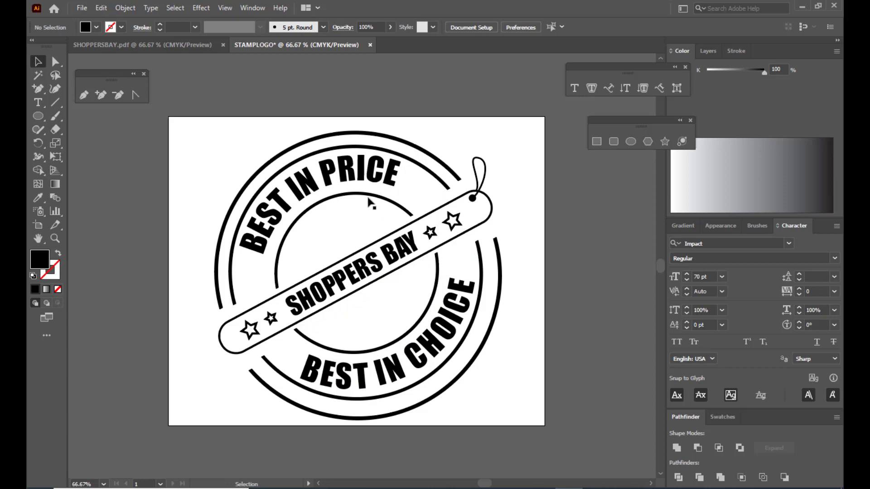
Nudge the upper inner arc slightly upward, away from the SHOPPERS BAY bar.
click(374, 198)
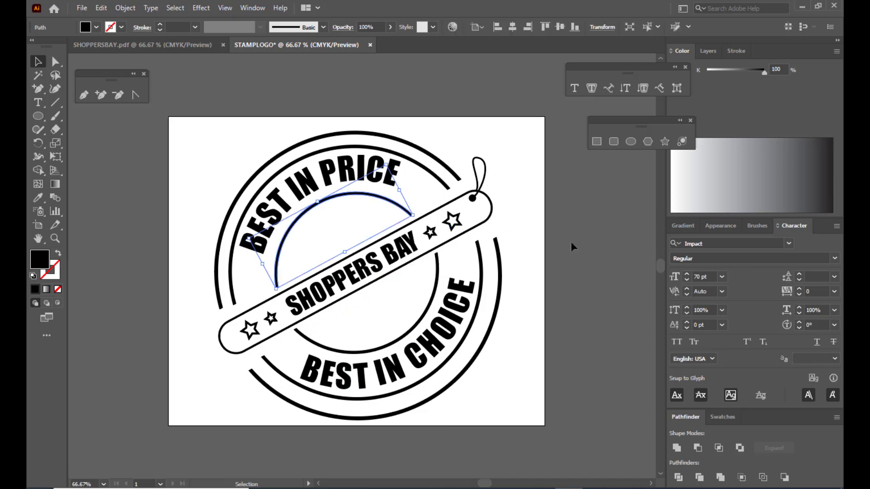
key(Up)
key(Up)
key(Up)
key(Up)
key(Up)
key(Up)
key(Up)
key(Up)
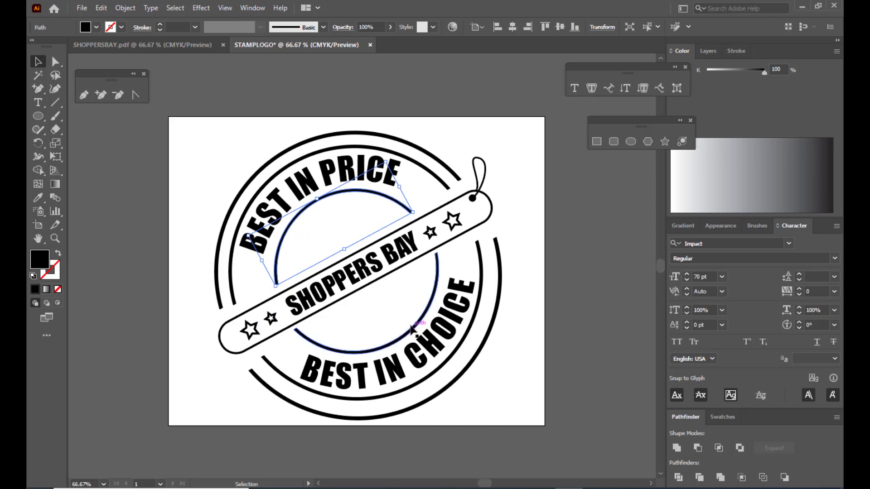
Nudge the lower inner arc slightly downward, away from the SHOPPERS BAY bar.
click(412, 333)
key(Down)
key(Down)
key(Down)
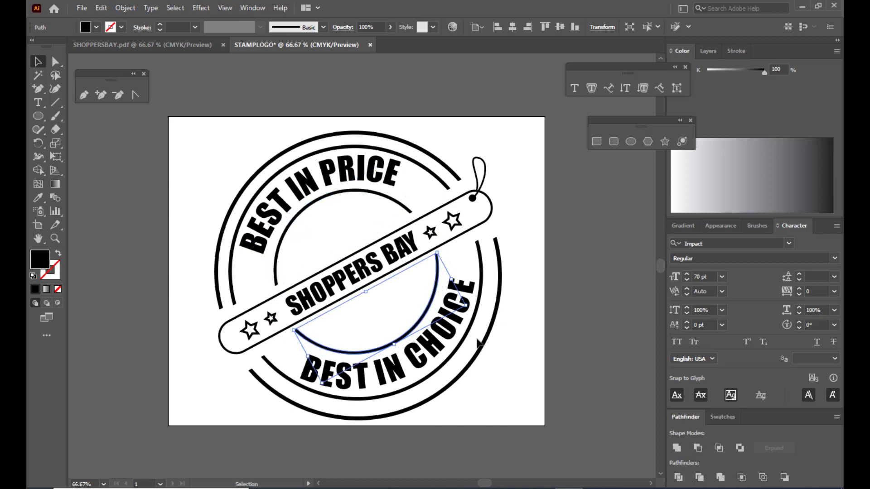
click(566, 243)
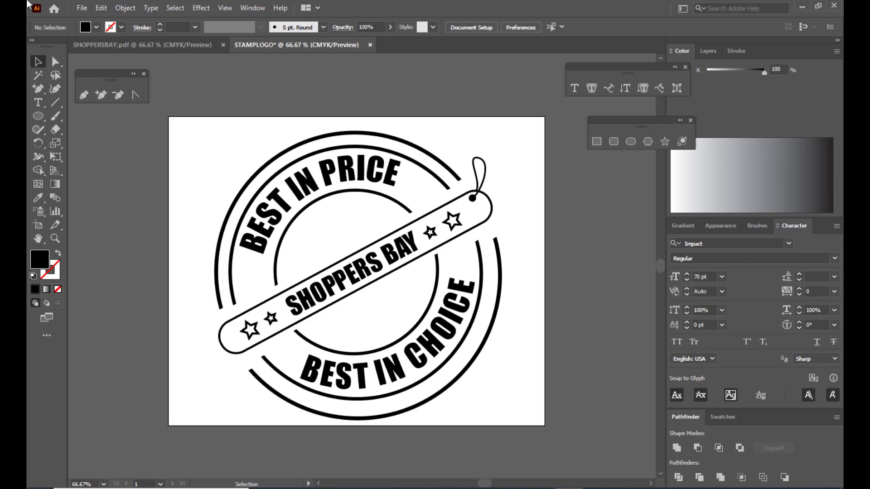
Save the stamp on the Desktop as an Adobe PDF named SHOPPERSBAYLOGO, using the Illustrator Default preset.
click(82, 8)
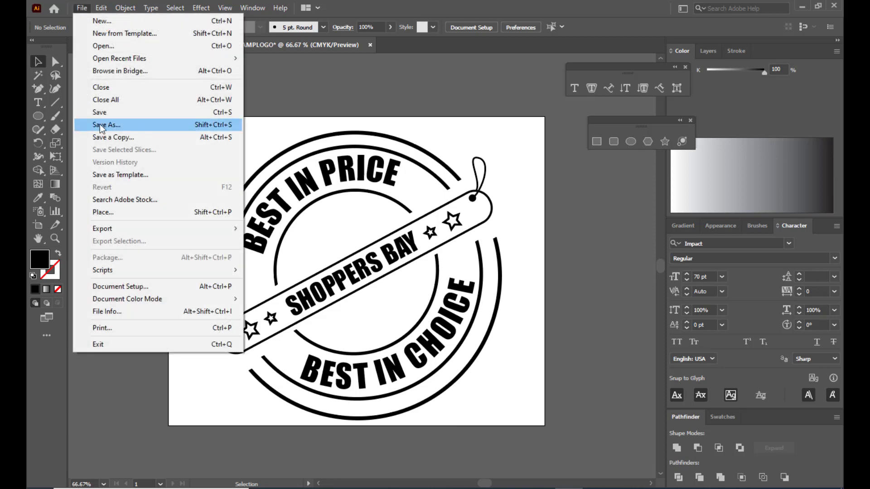
click(132, 125)
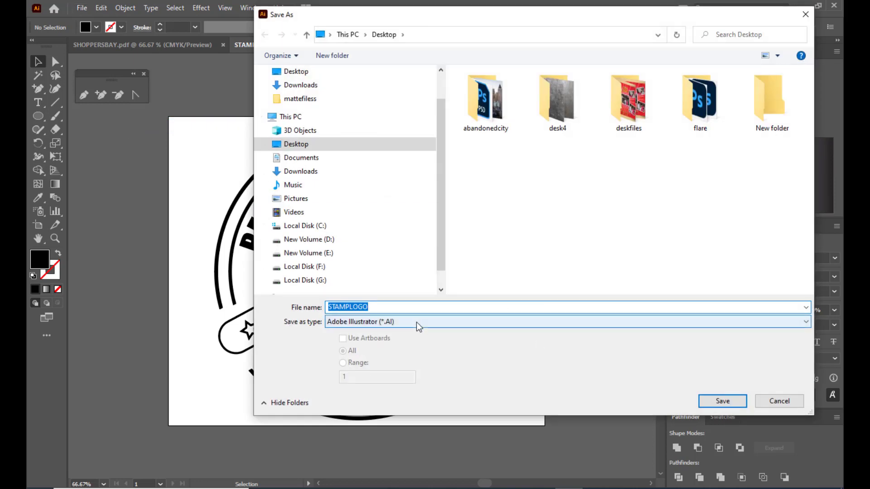
click(354, 322)
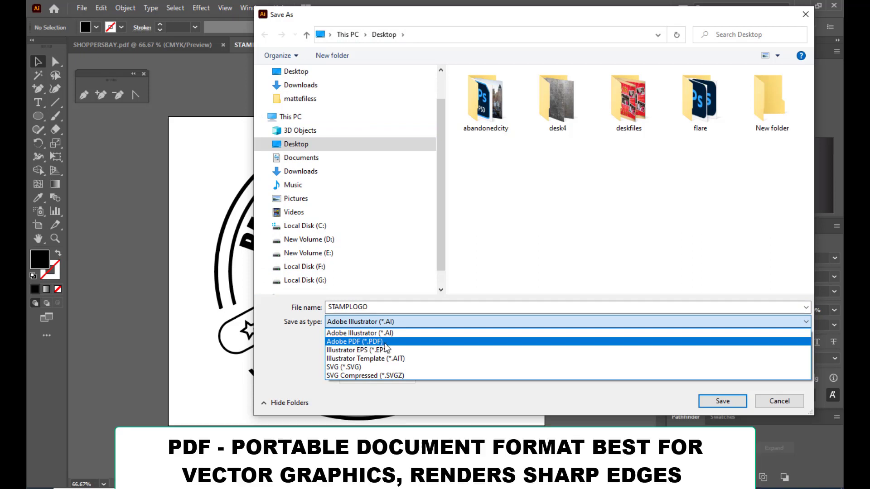
click(385, 343)
double_click(386, 303)
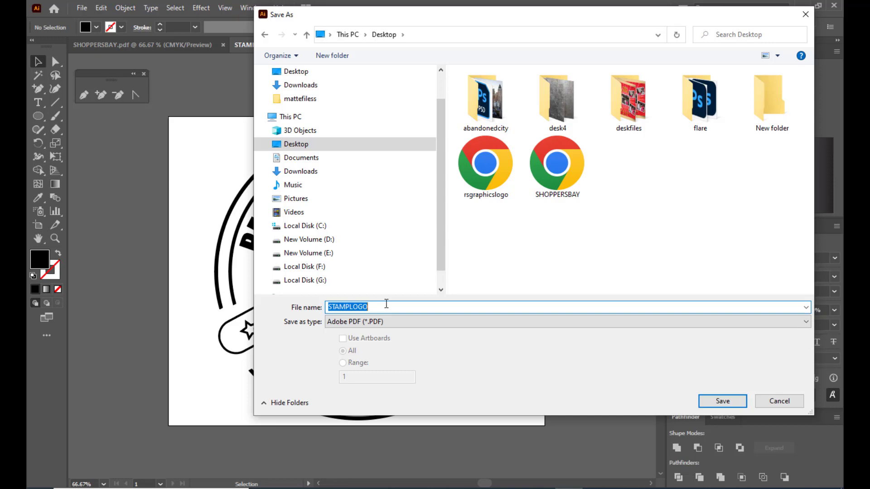
text(SHOPPERS)
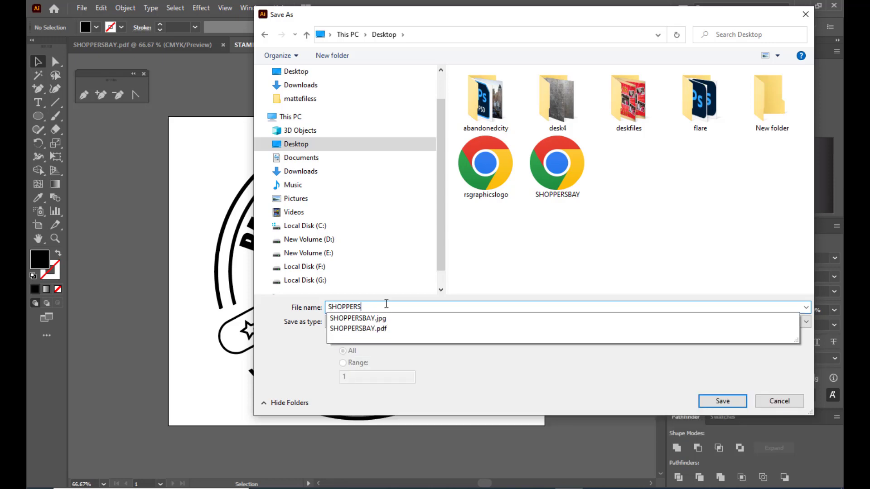
text(BAYLOGO)
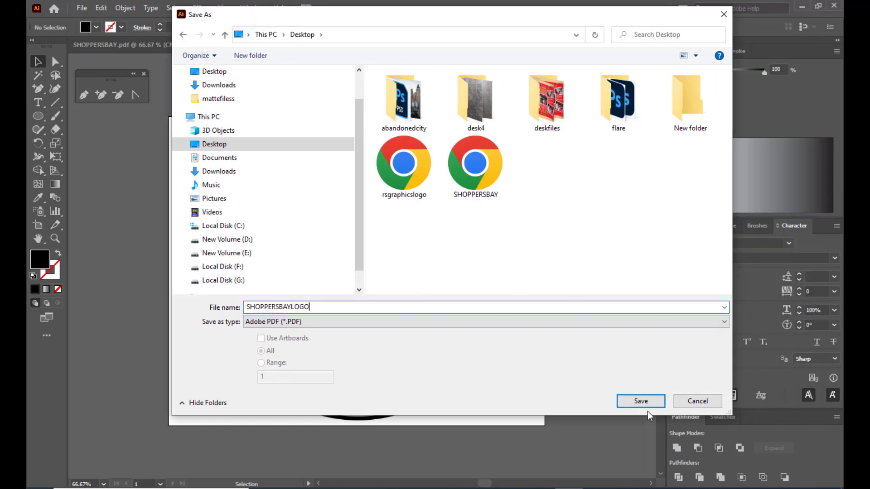
click(649, 401)
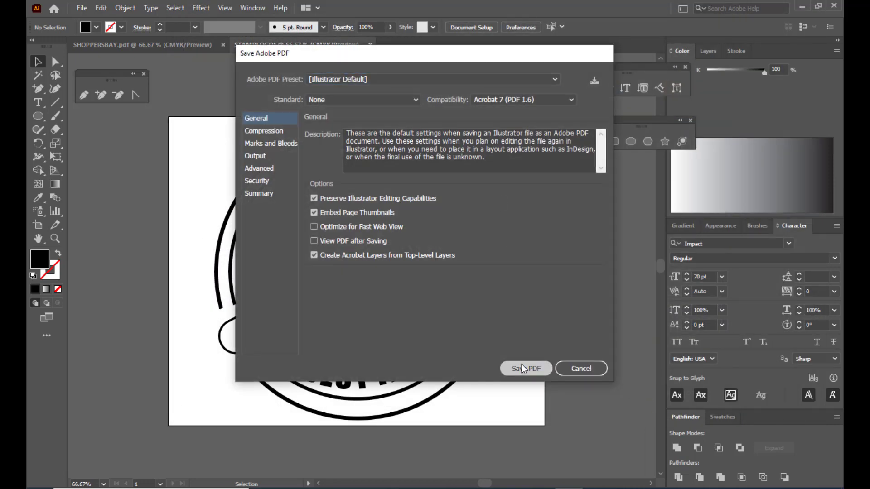
click(524, 368)
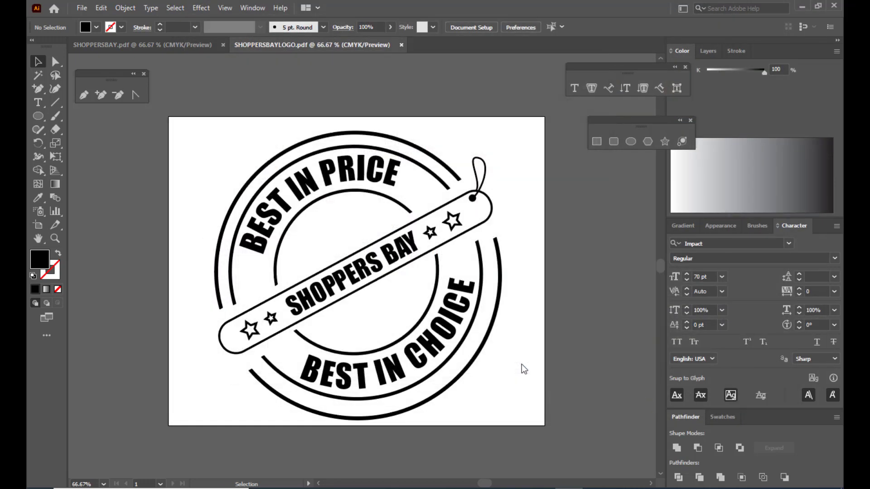
Open the saved SHOPPERSBAYLOGO PDF from the desktop in Chrome and view the logo at 80%.
click(801, 8)
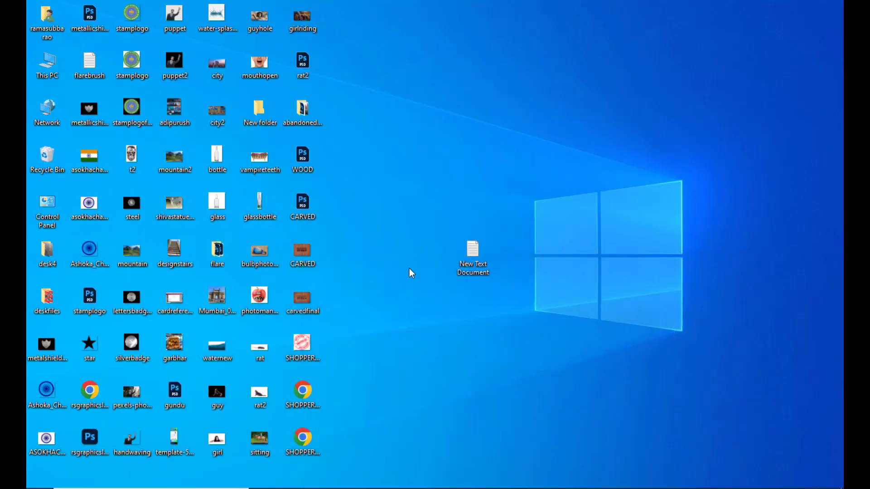
double_click(302, 392)
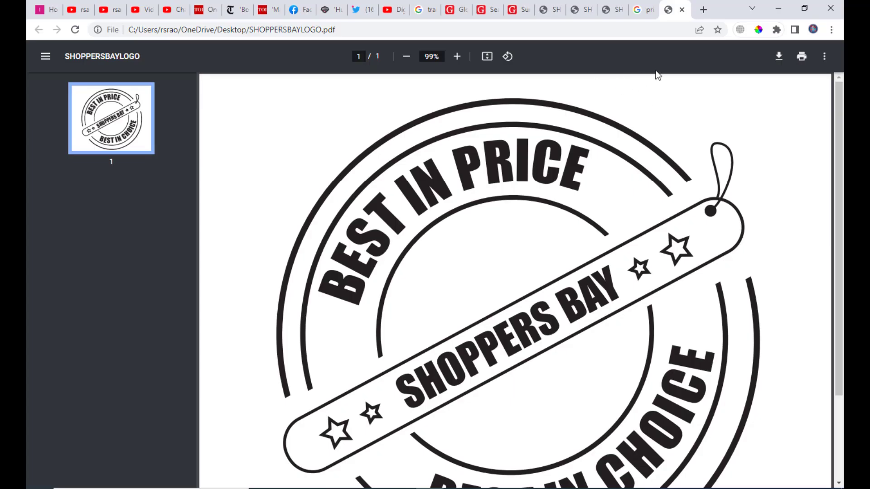
click(407, 57)
click(406, 56)
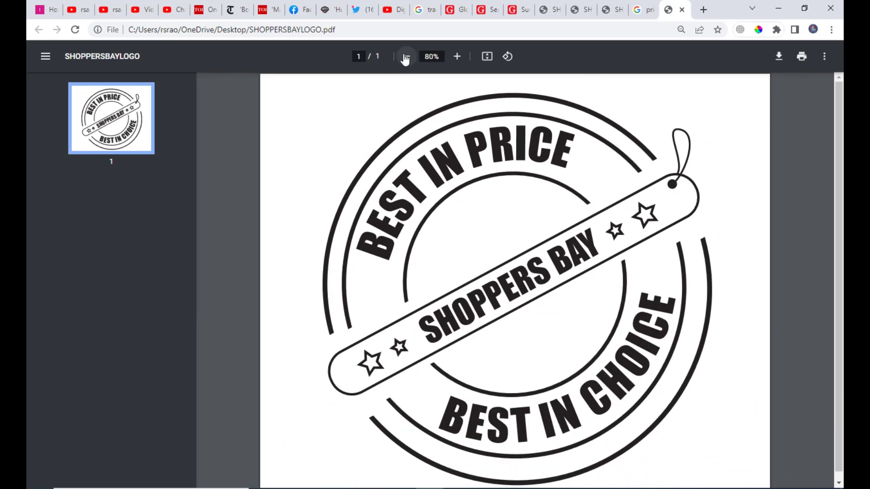